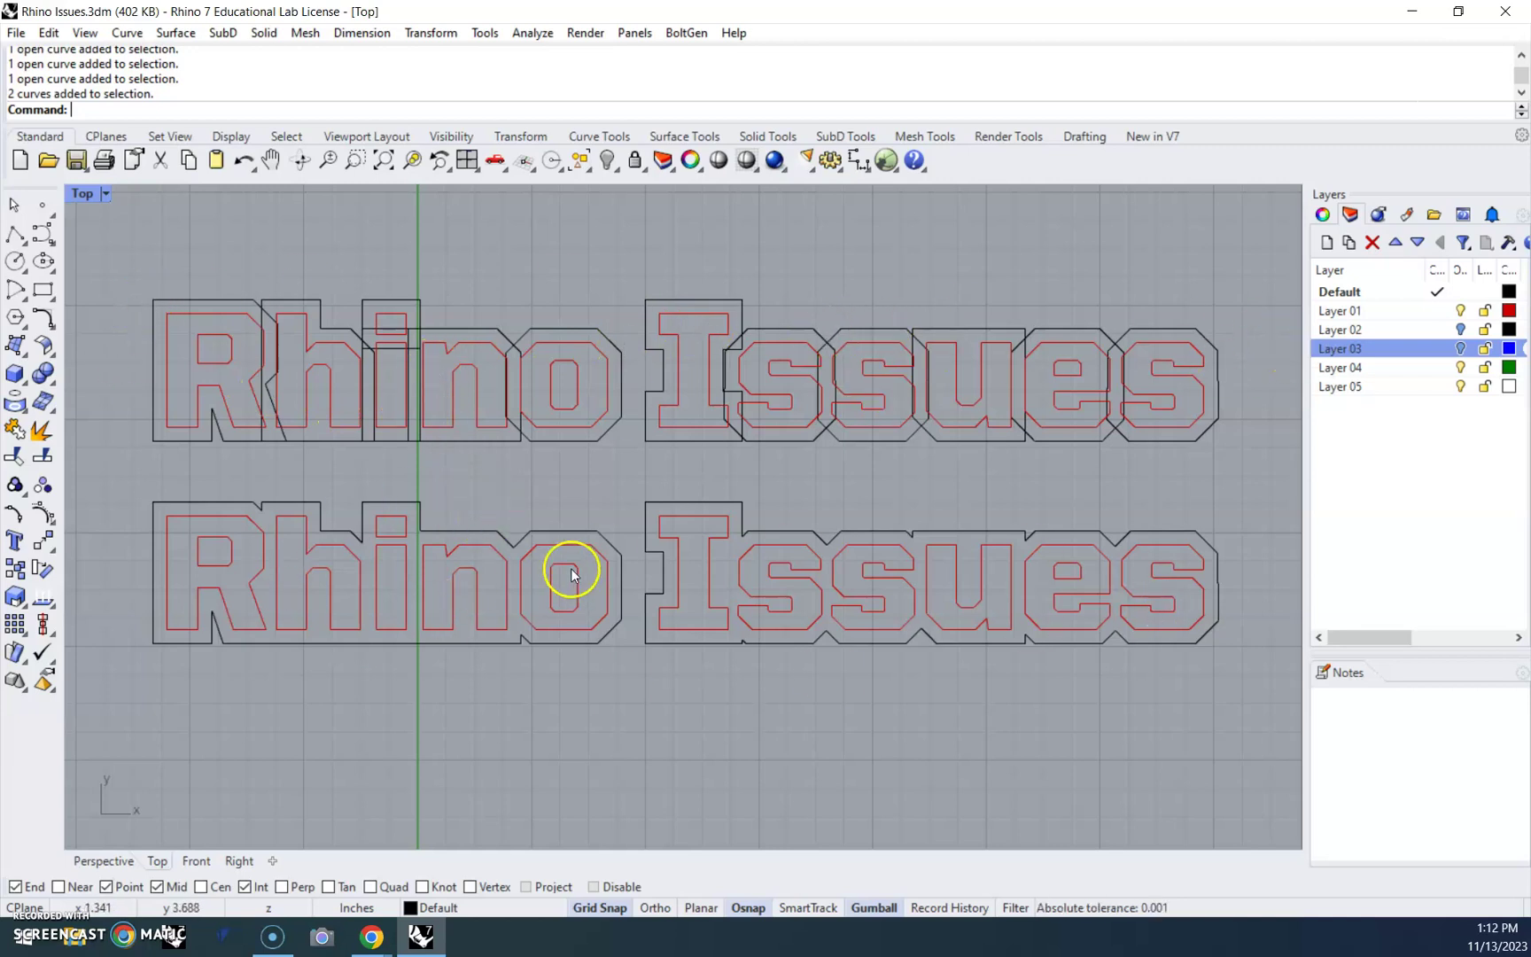
- Hide Layer 01 and join all curves of the lower Rhino Issues outline
left_click(1460, 310)
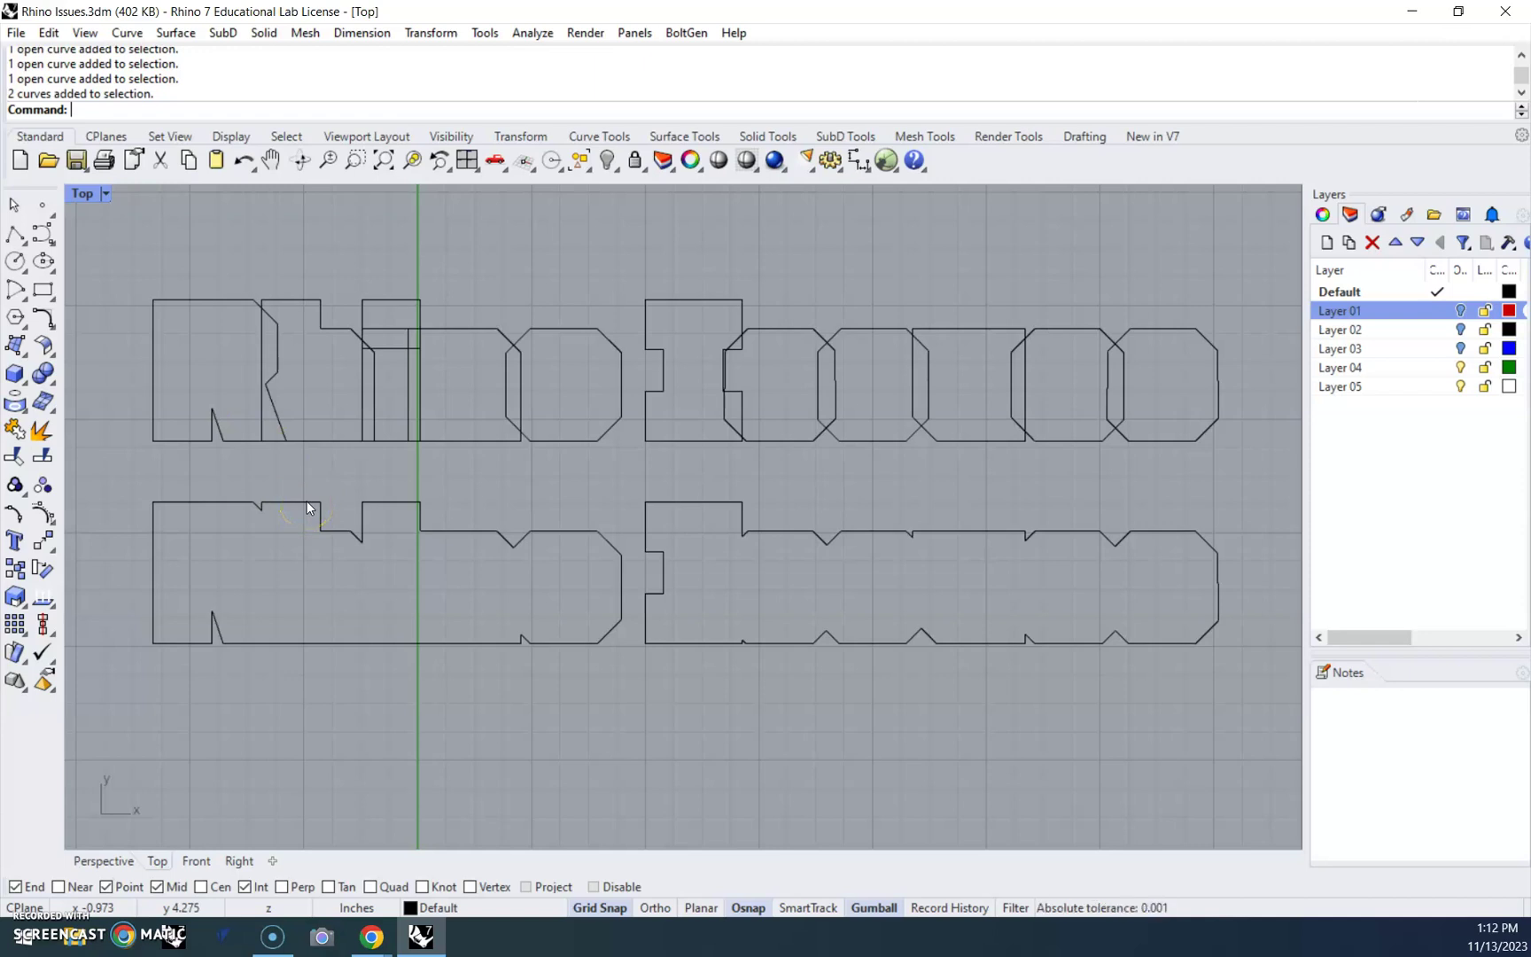
key("Delete")
left_click_drag(121, 479, 1272, 722)
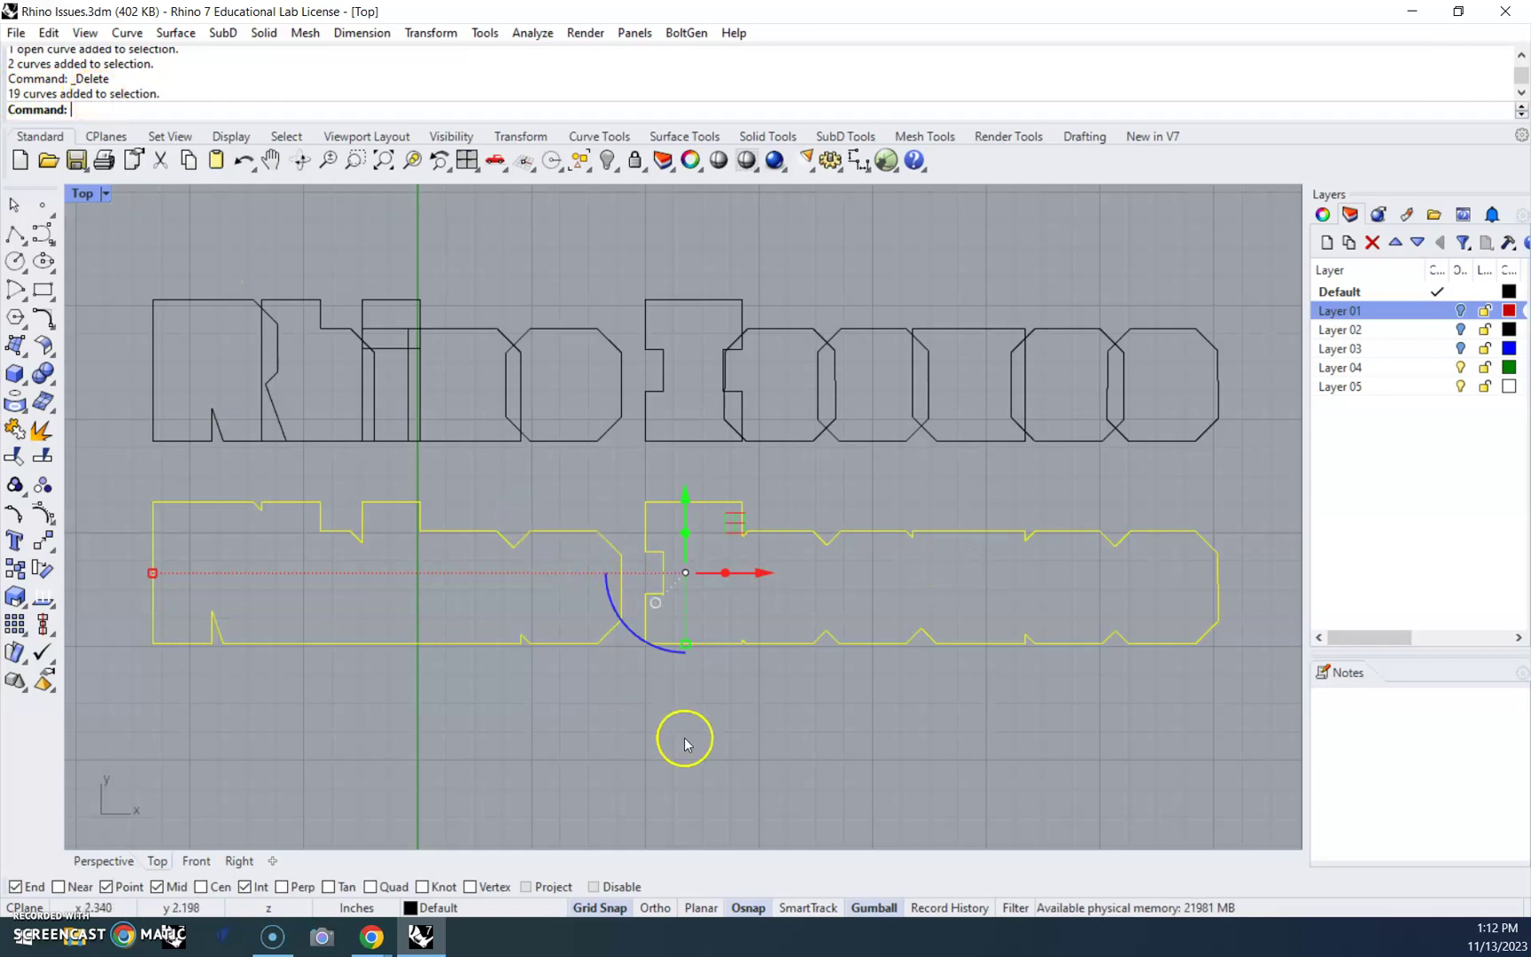
type("Join")
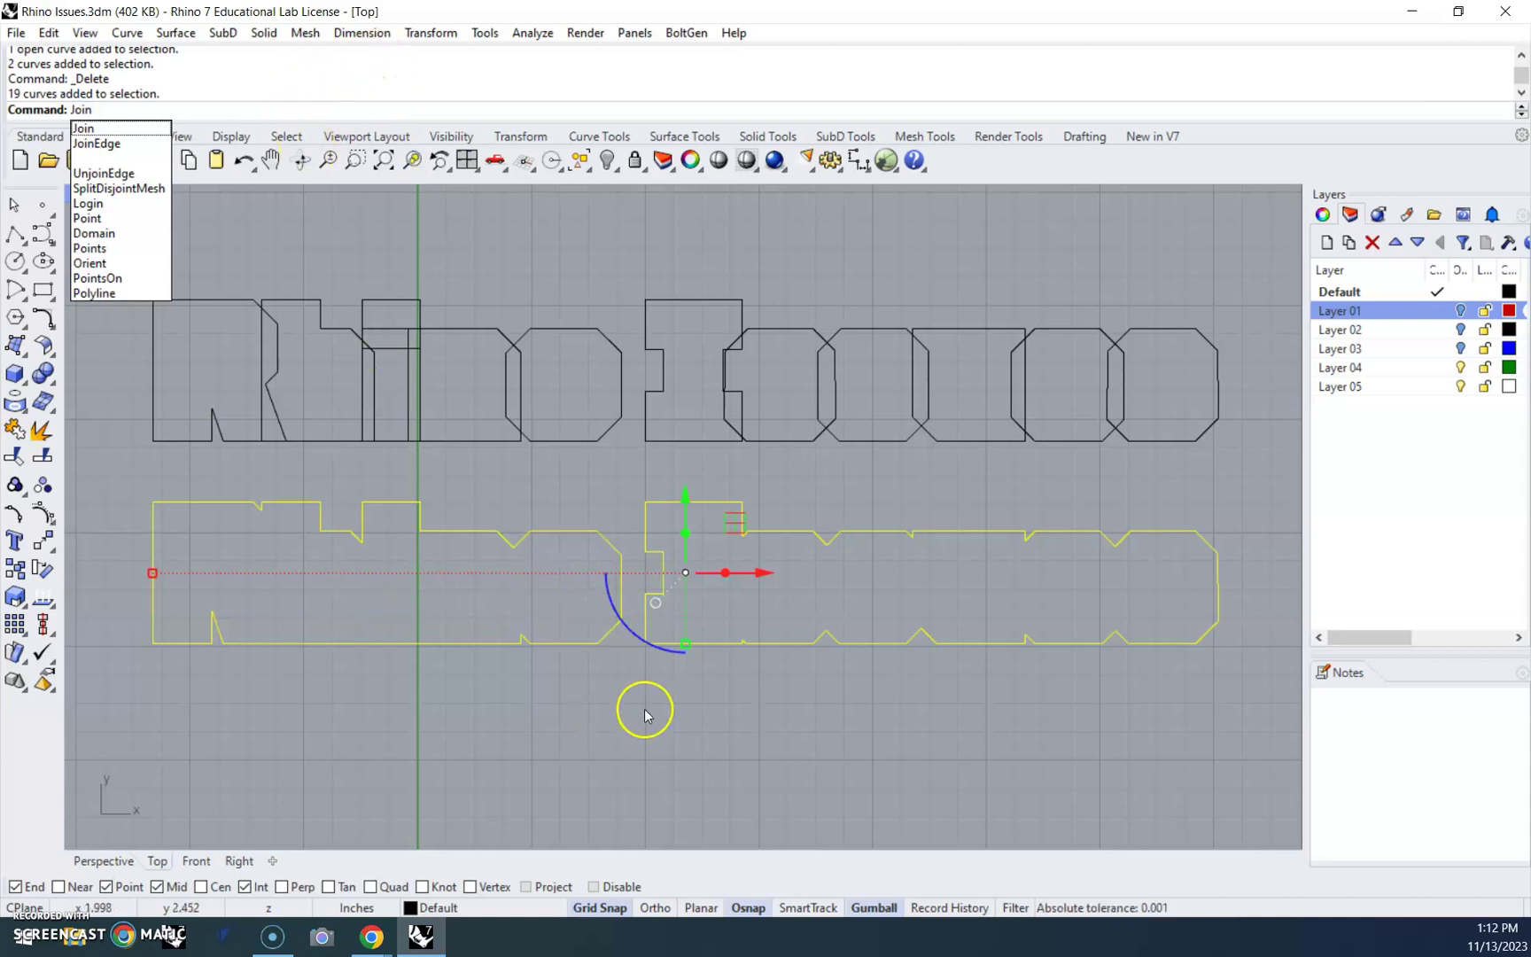
key("Return")
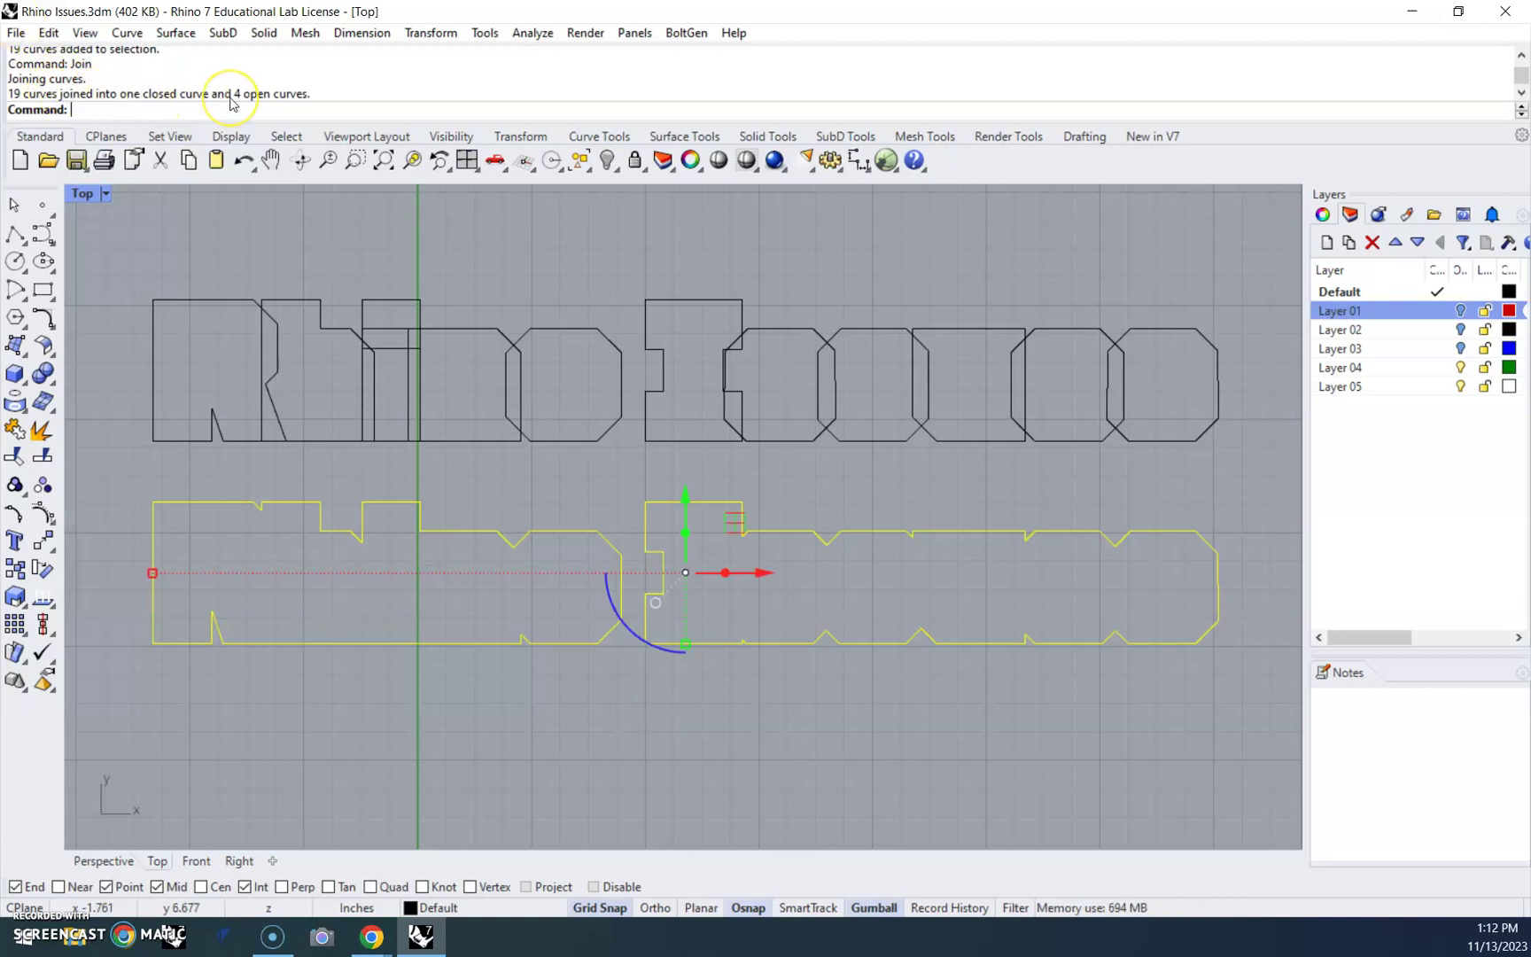
- Check the lower outline piece by piece to find which curves are still open
left_click(599, 492)
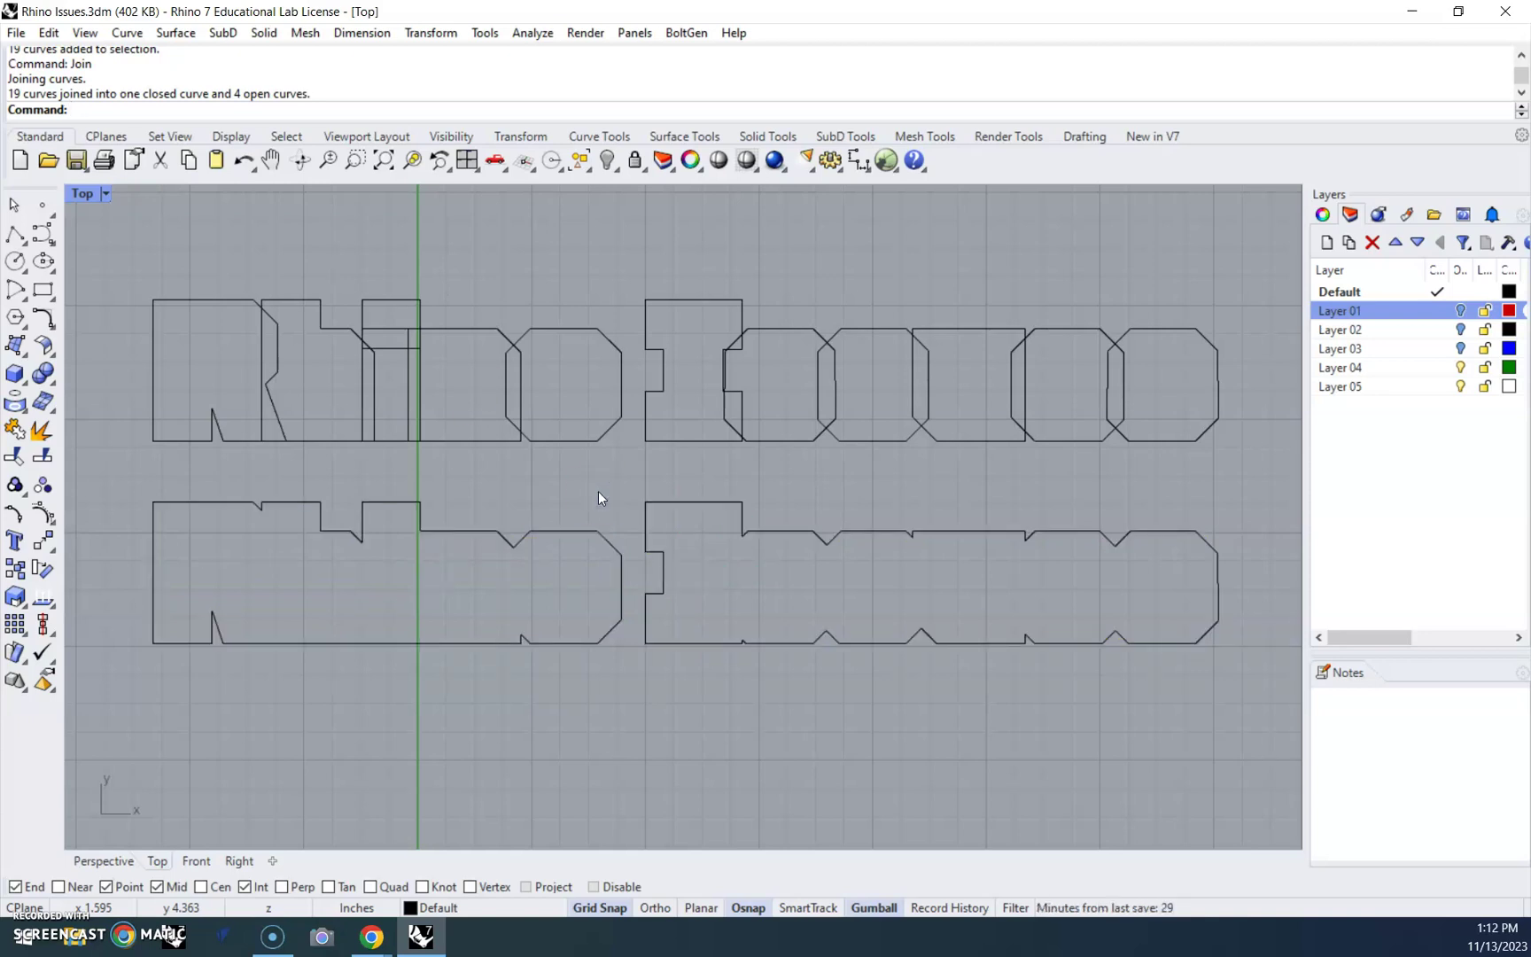
left_click(684, 505)
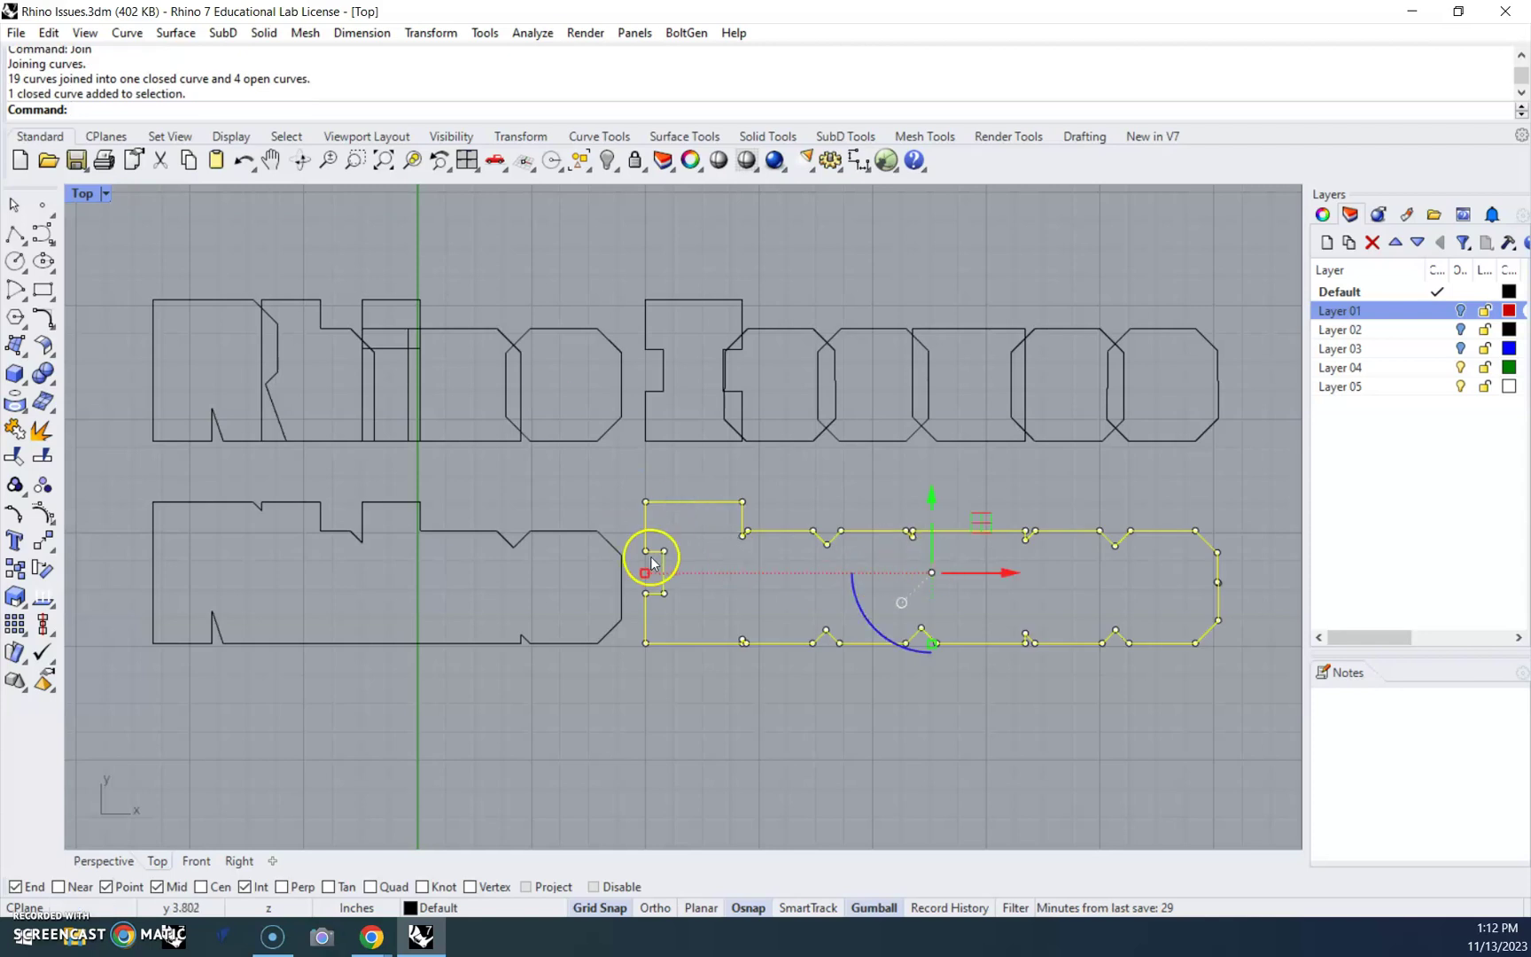
left_click(585, 531)
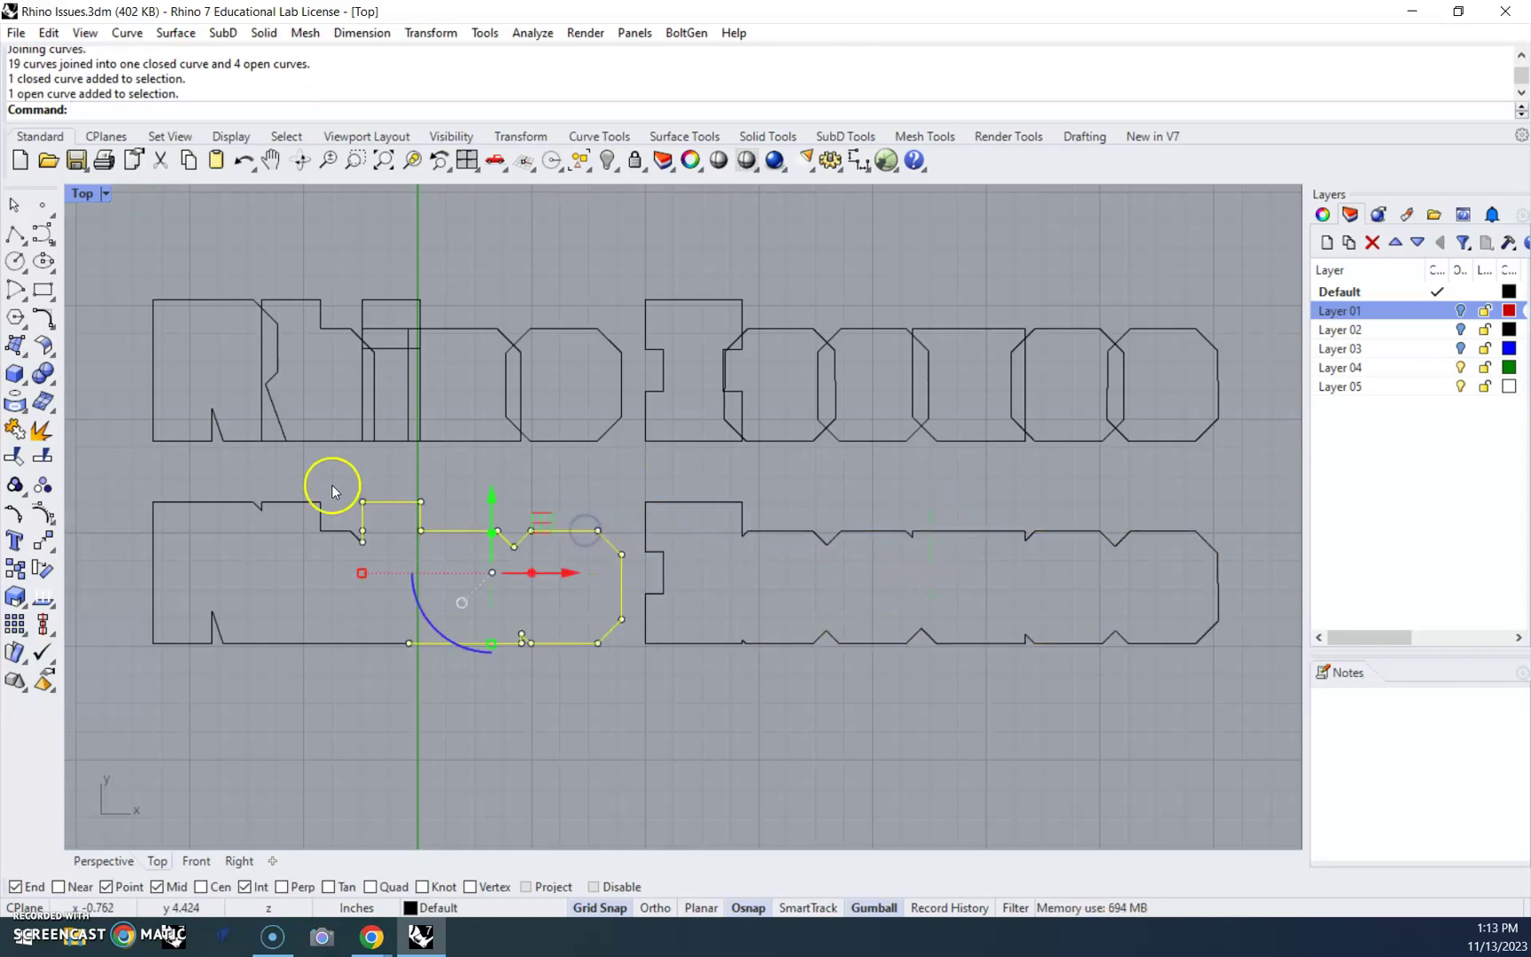
left_click(282, 503)
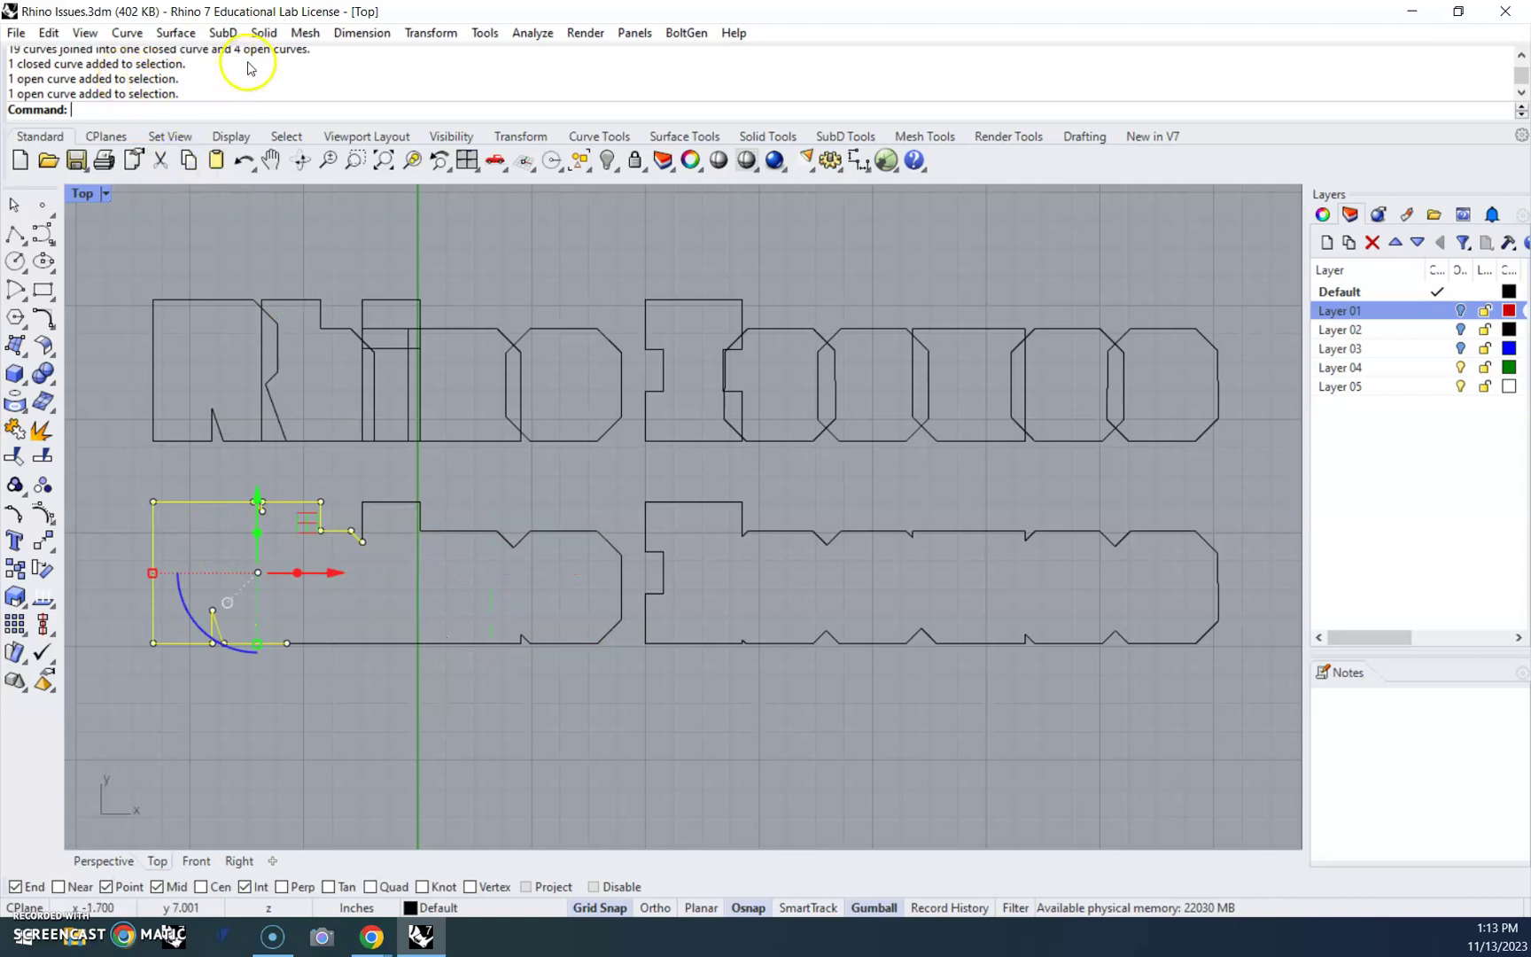
left_click(462, 532, "shift")
left_click(222, 502)
left_click(342, 639)
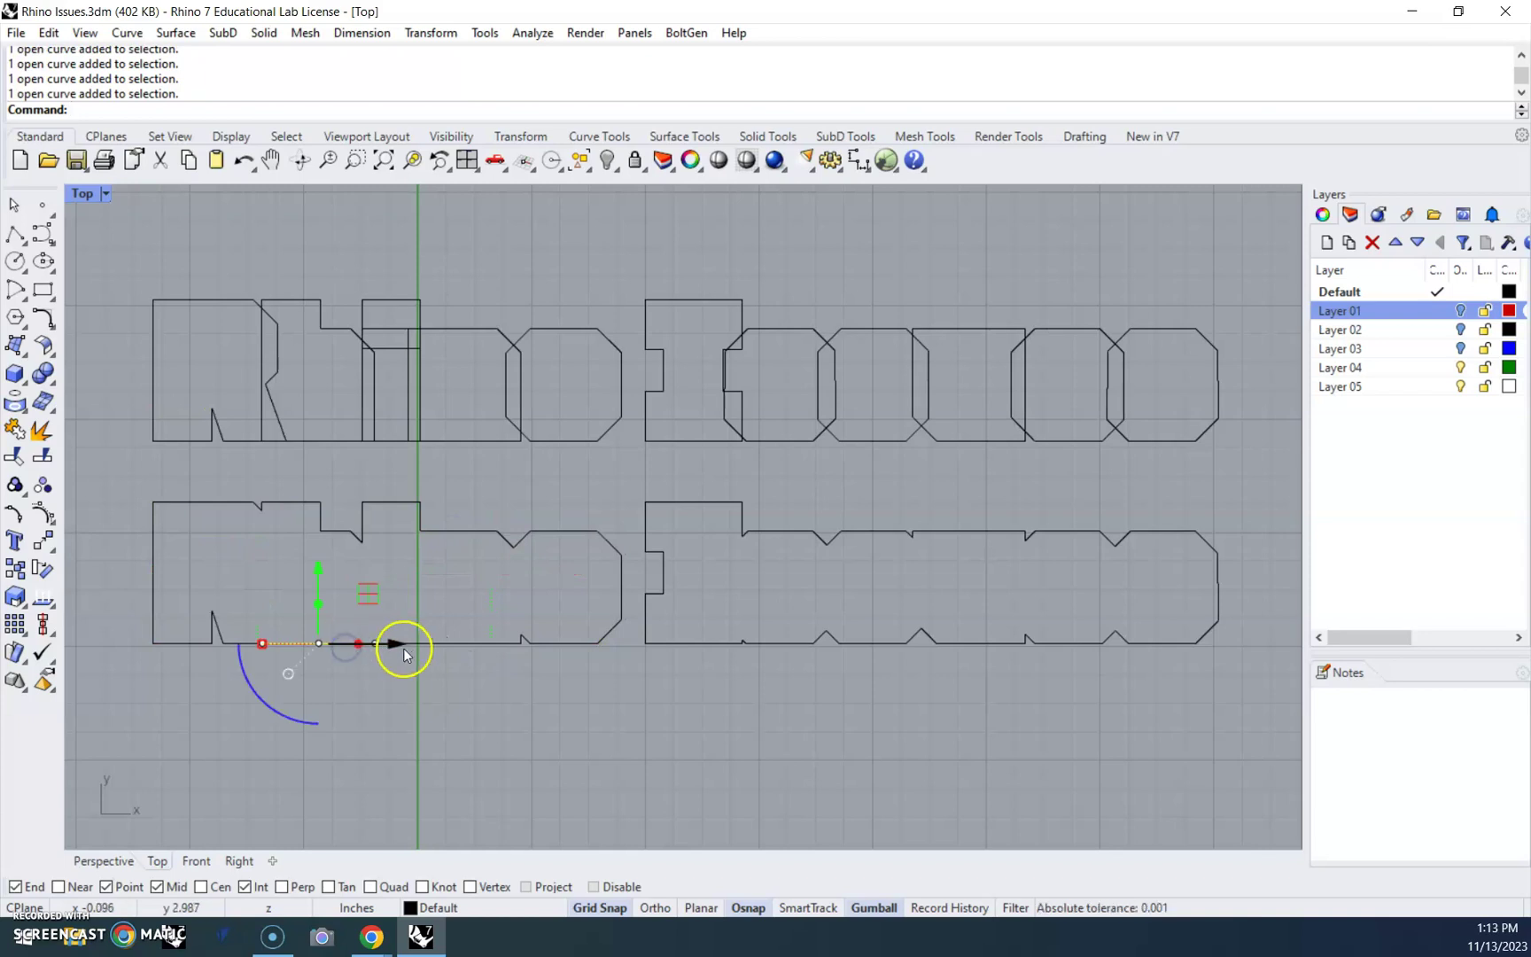
left_click(428, 642)
left_click(416, 749)
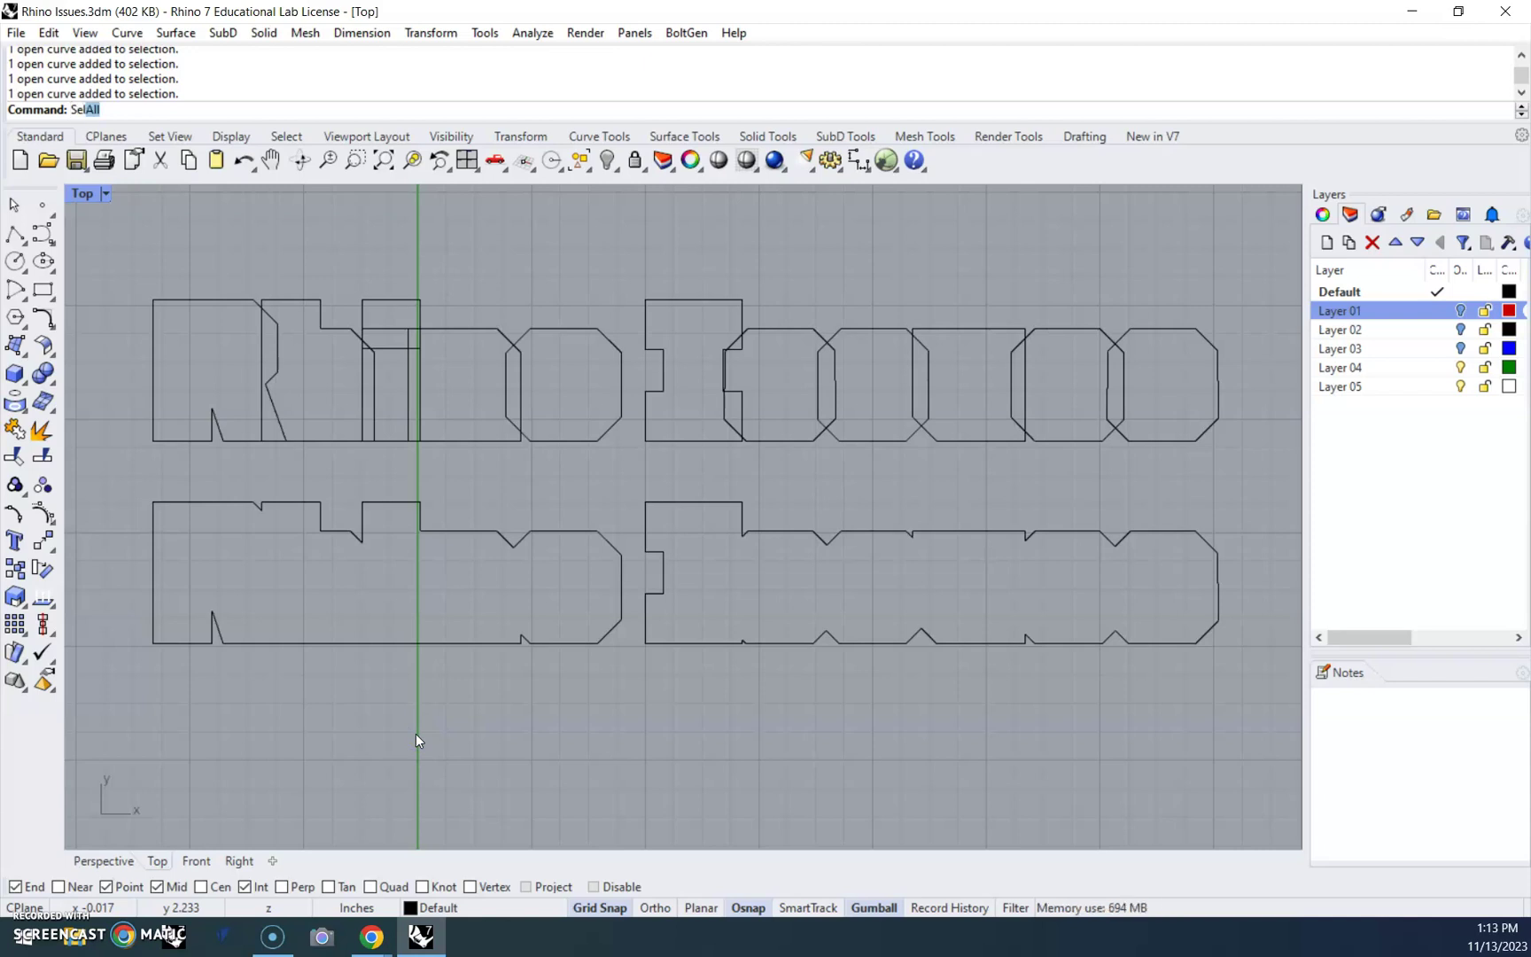
- Select all open curves with SelOpenCrv and mark their endpoints with CrvStart and CrvEnd
type("OpenCrv")
key("Return")
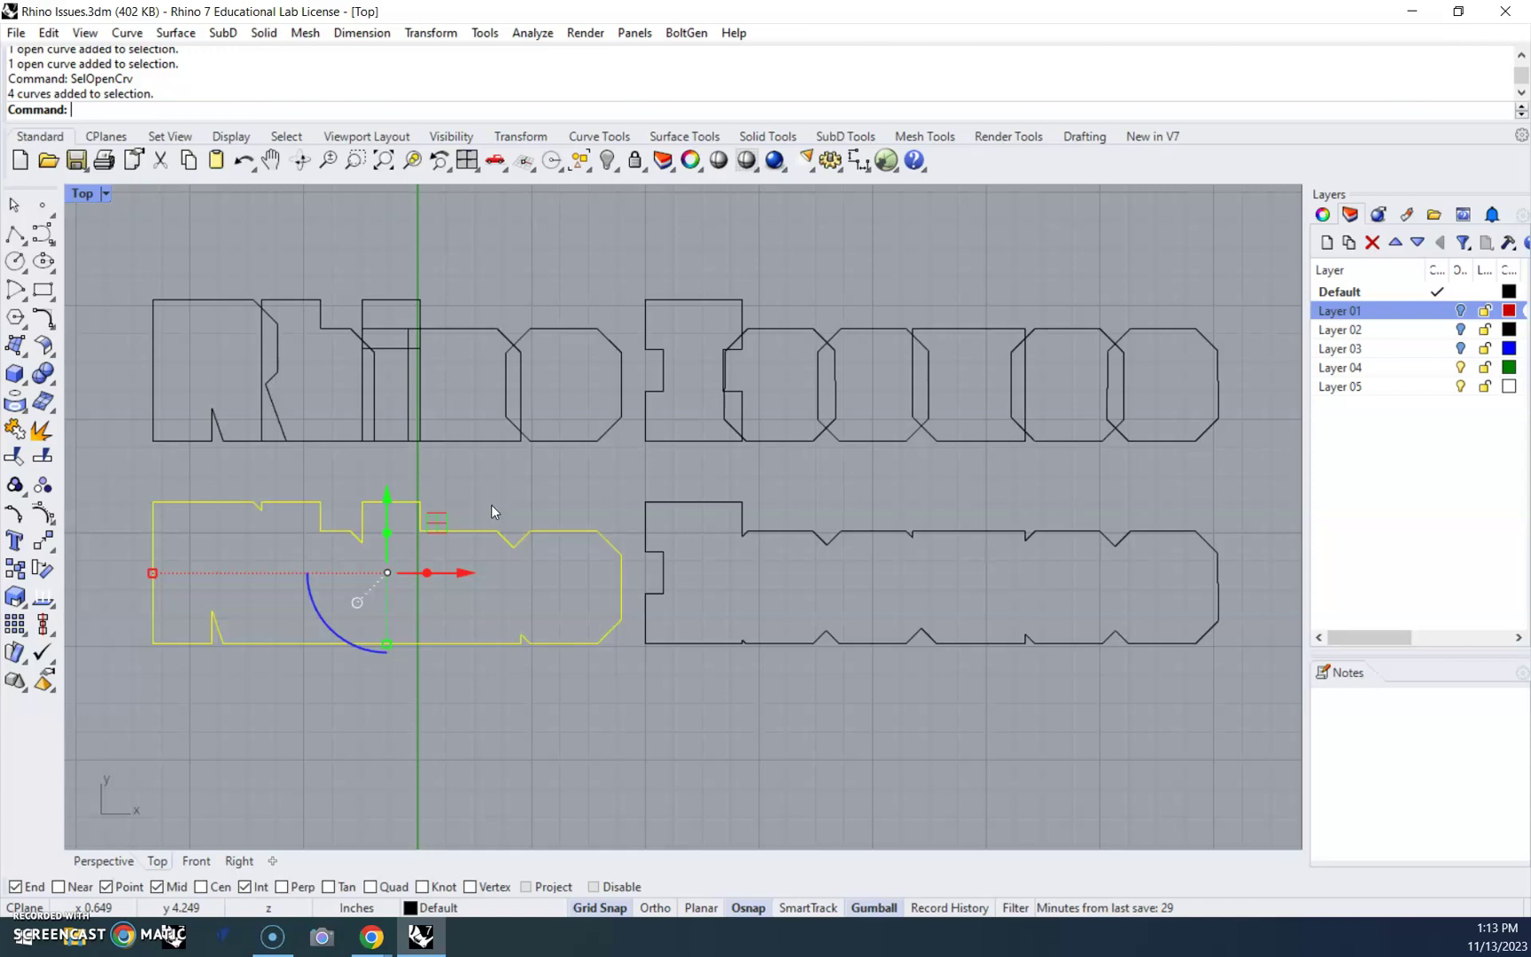
type("CrvStart")
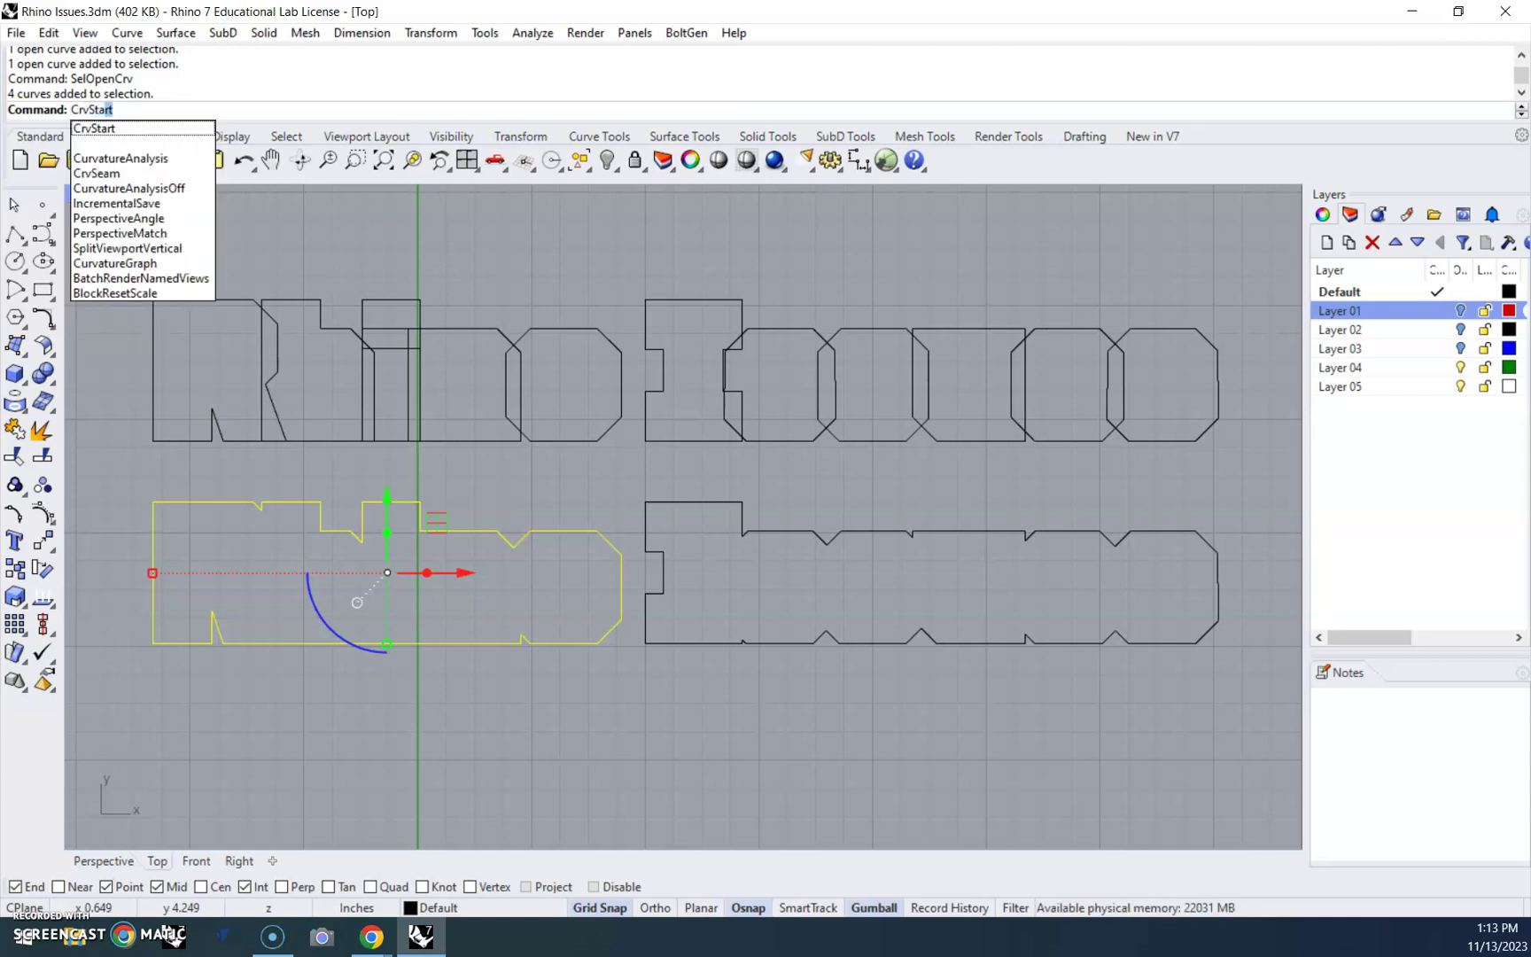
key("Return")
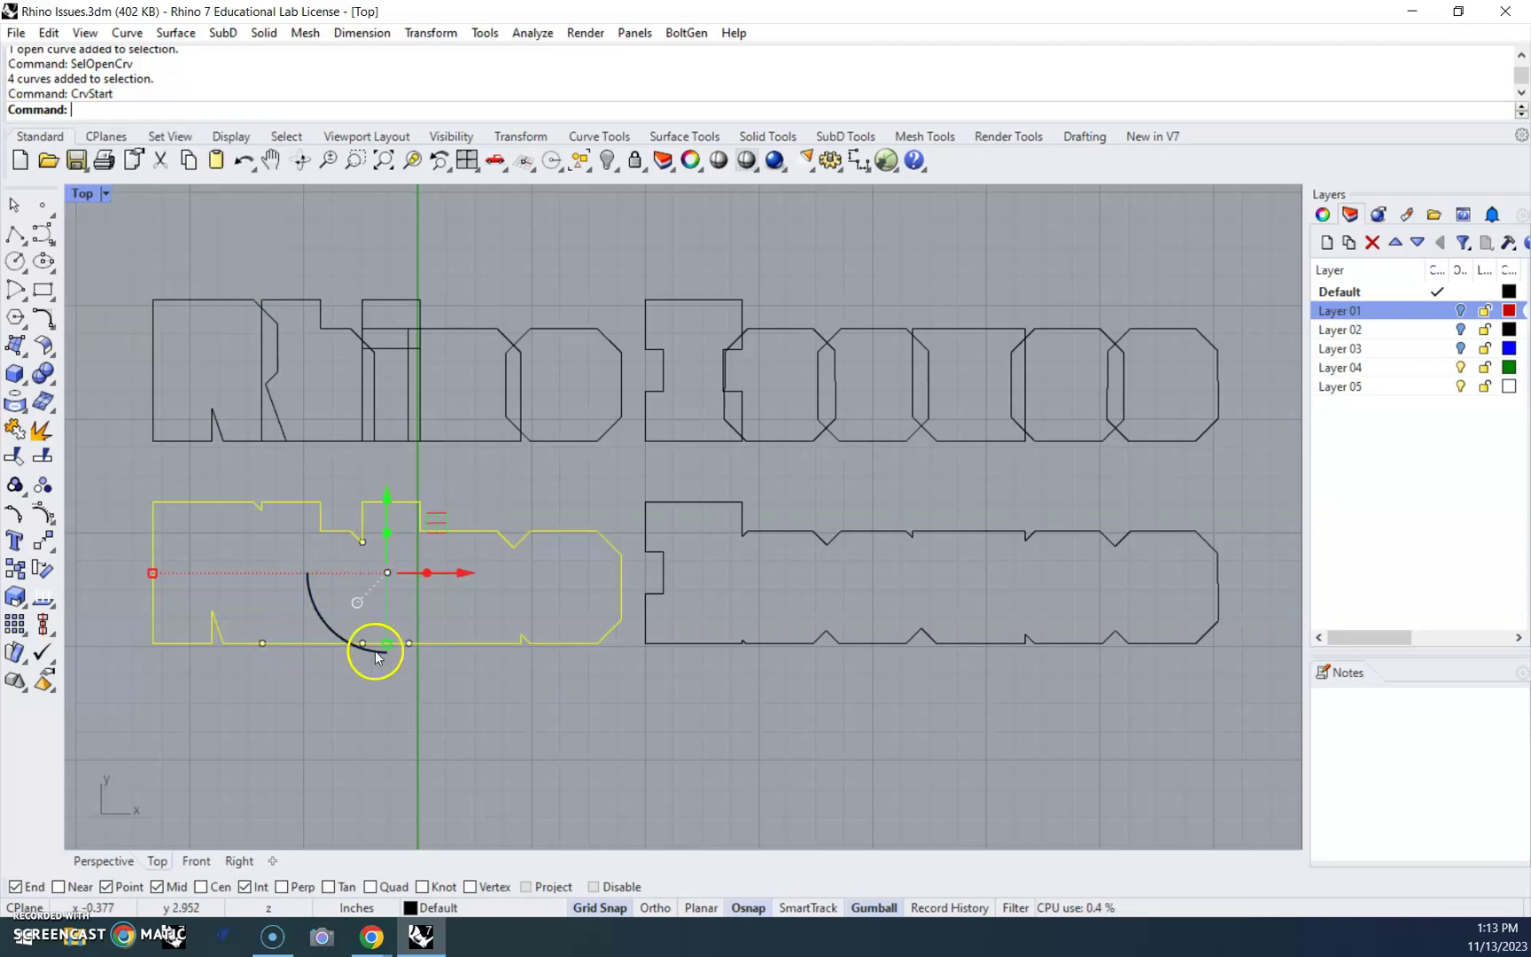
type("C")
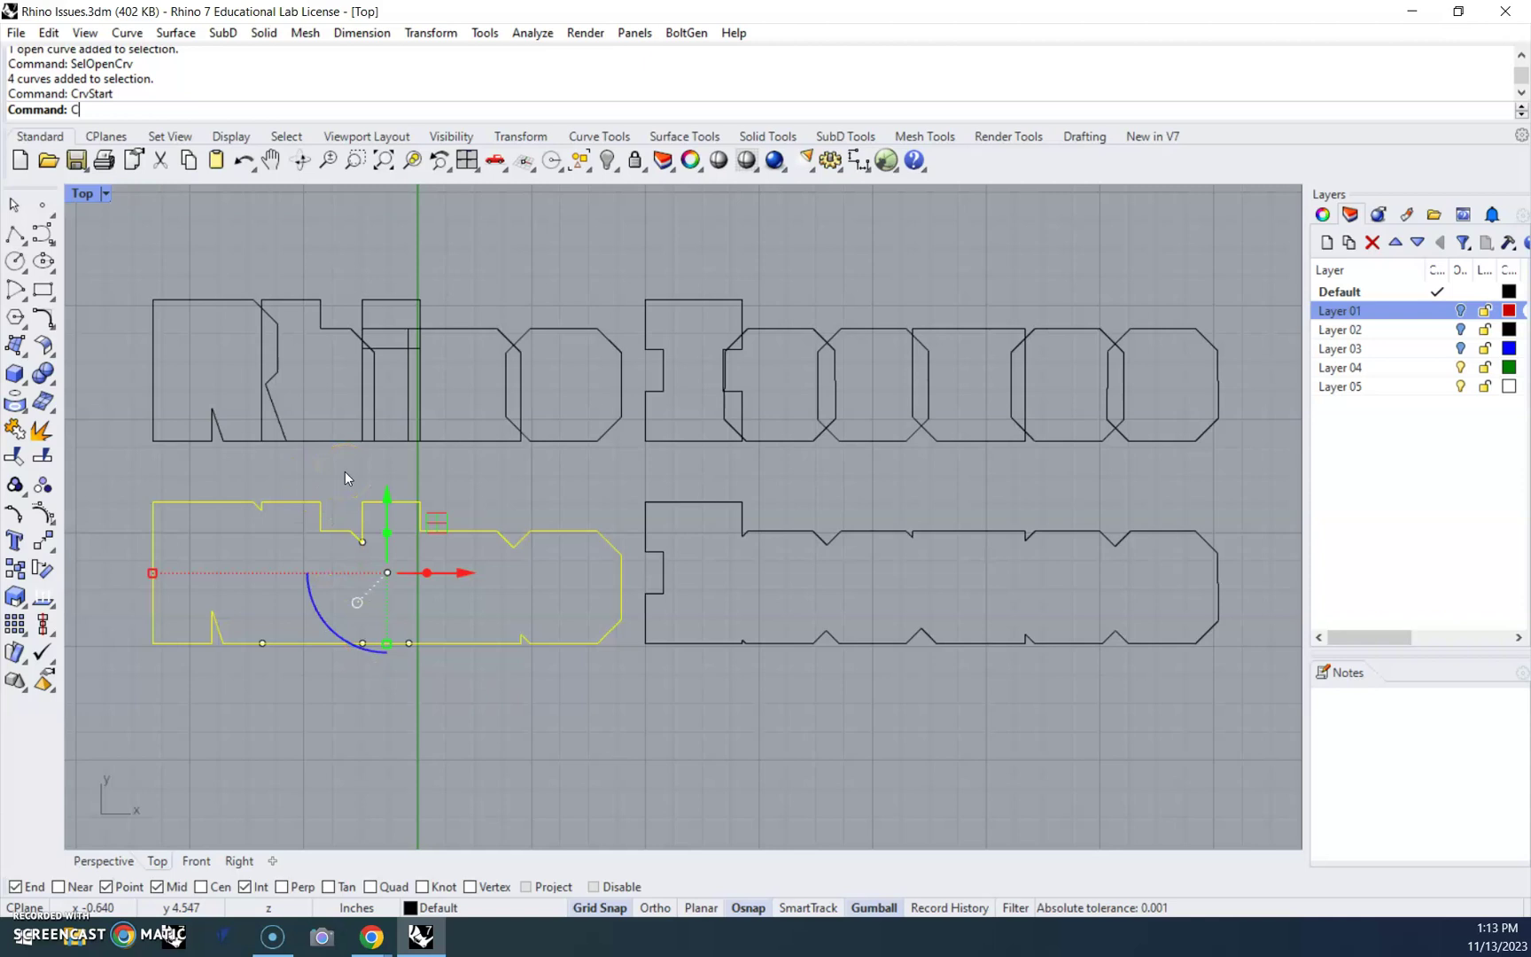
type("rvEnd")
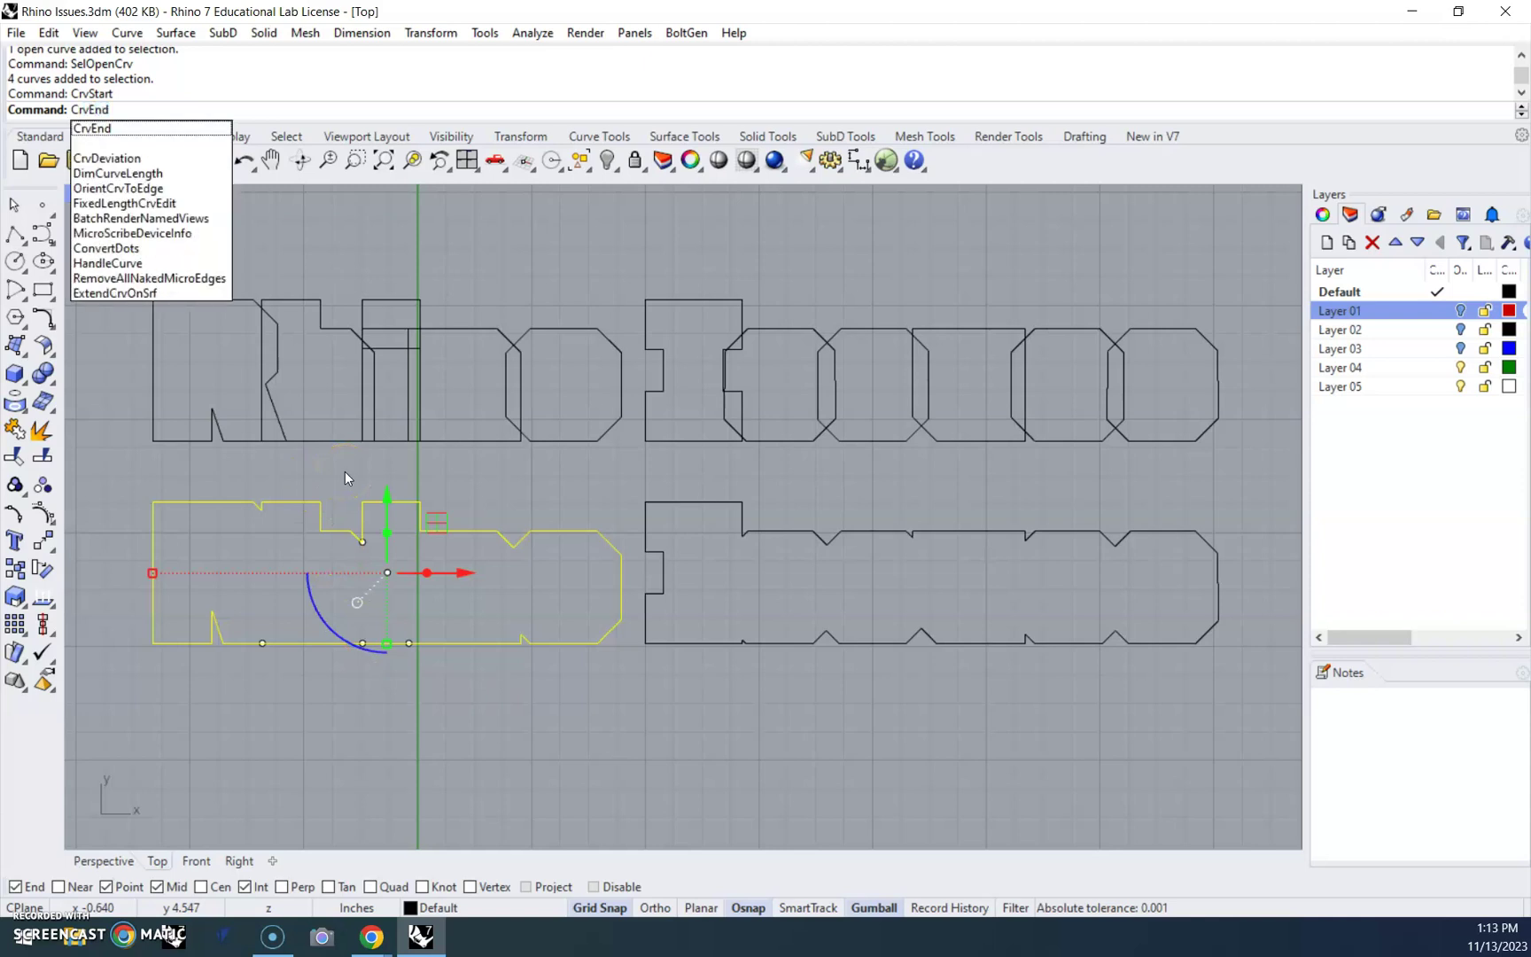
key("Return")
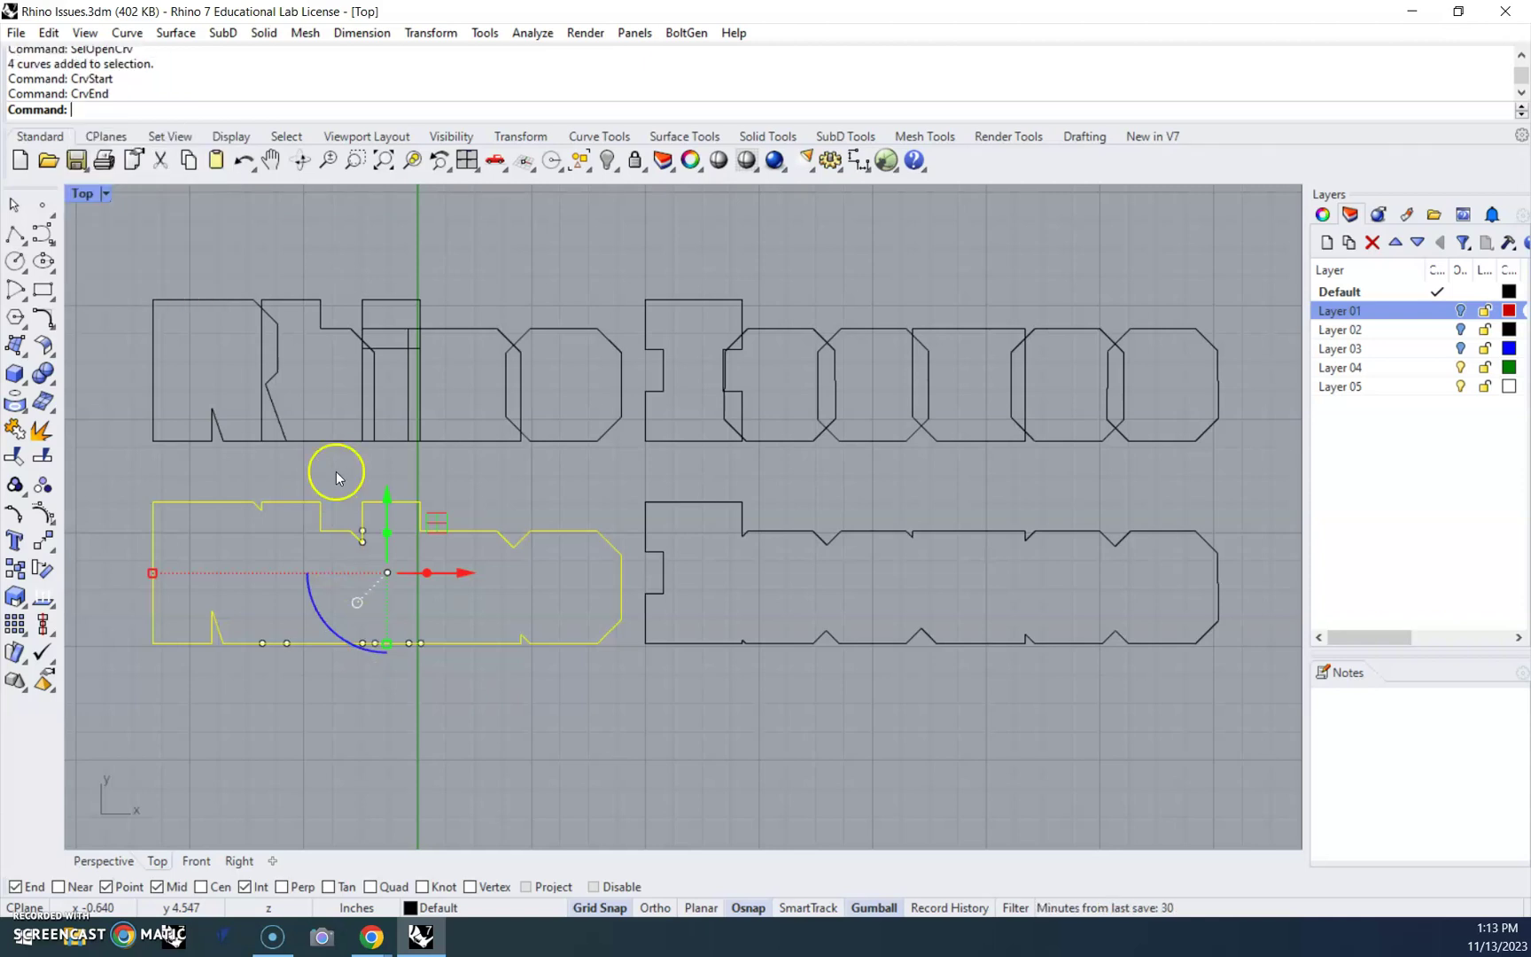
left_click(366, 743)
- Examine how the curves meet at the marked endpoints in the top-edge notch just before the raised "i" block
scroll(343, 599, "up", 5)
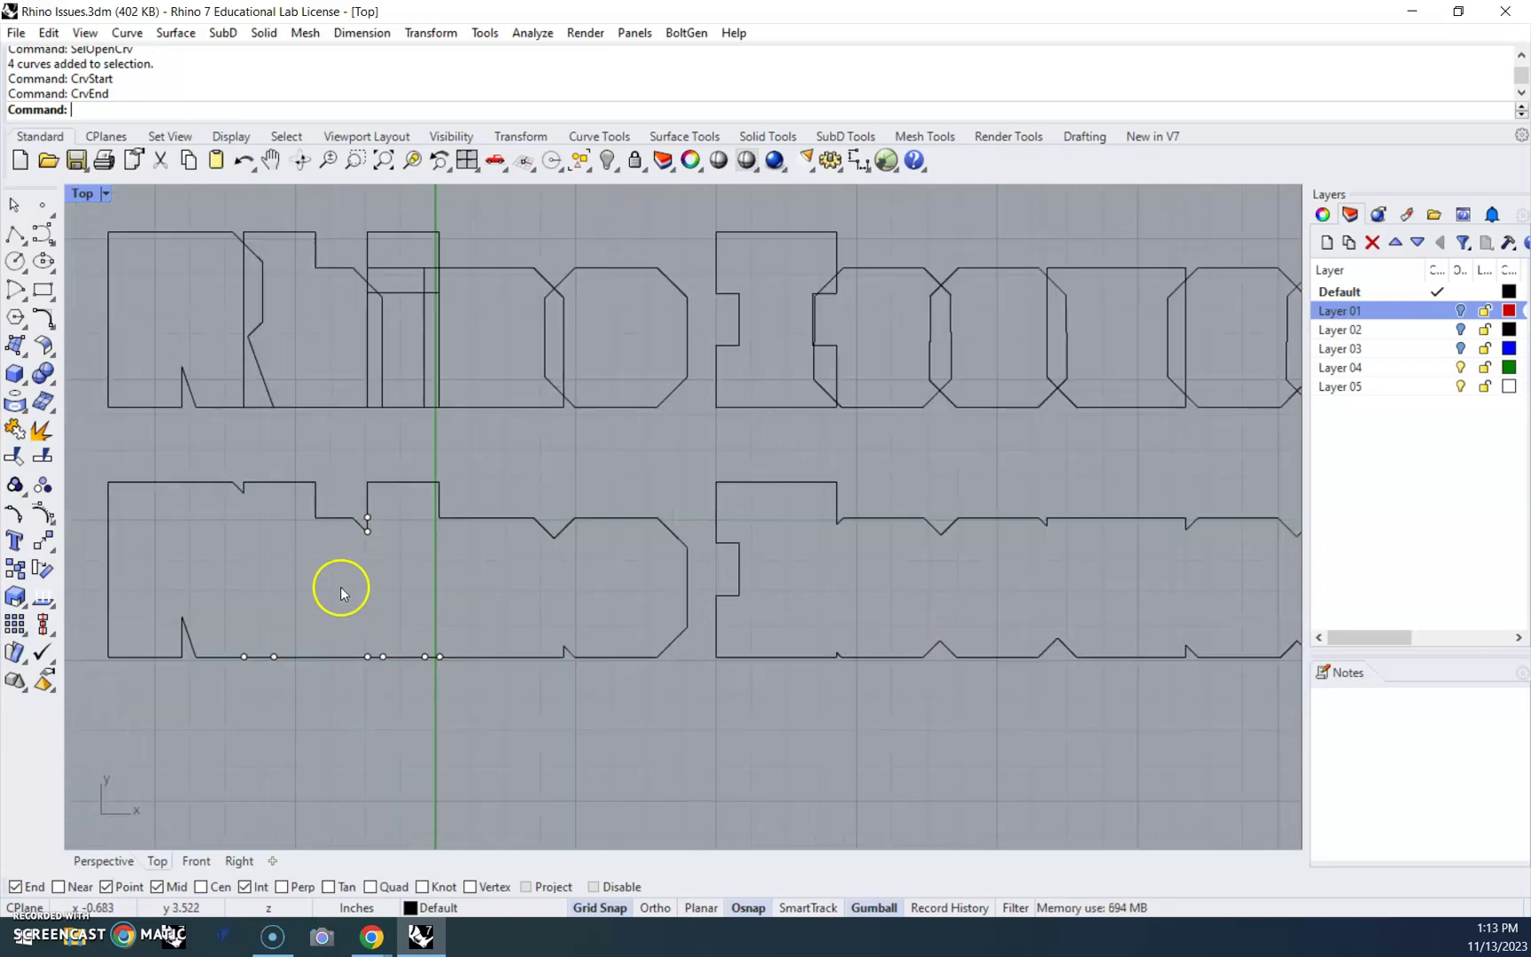
scroll(647, 551, "up", 2)
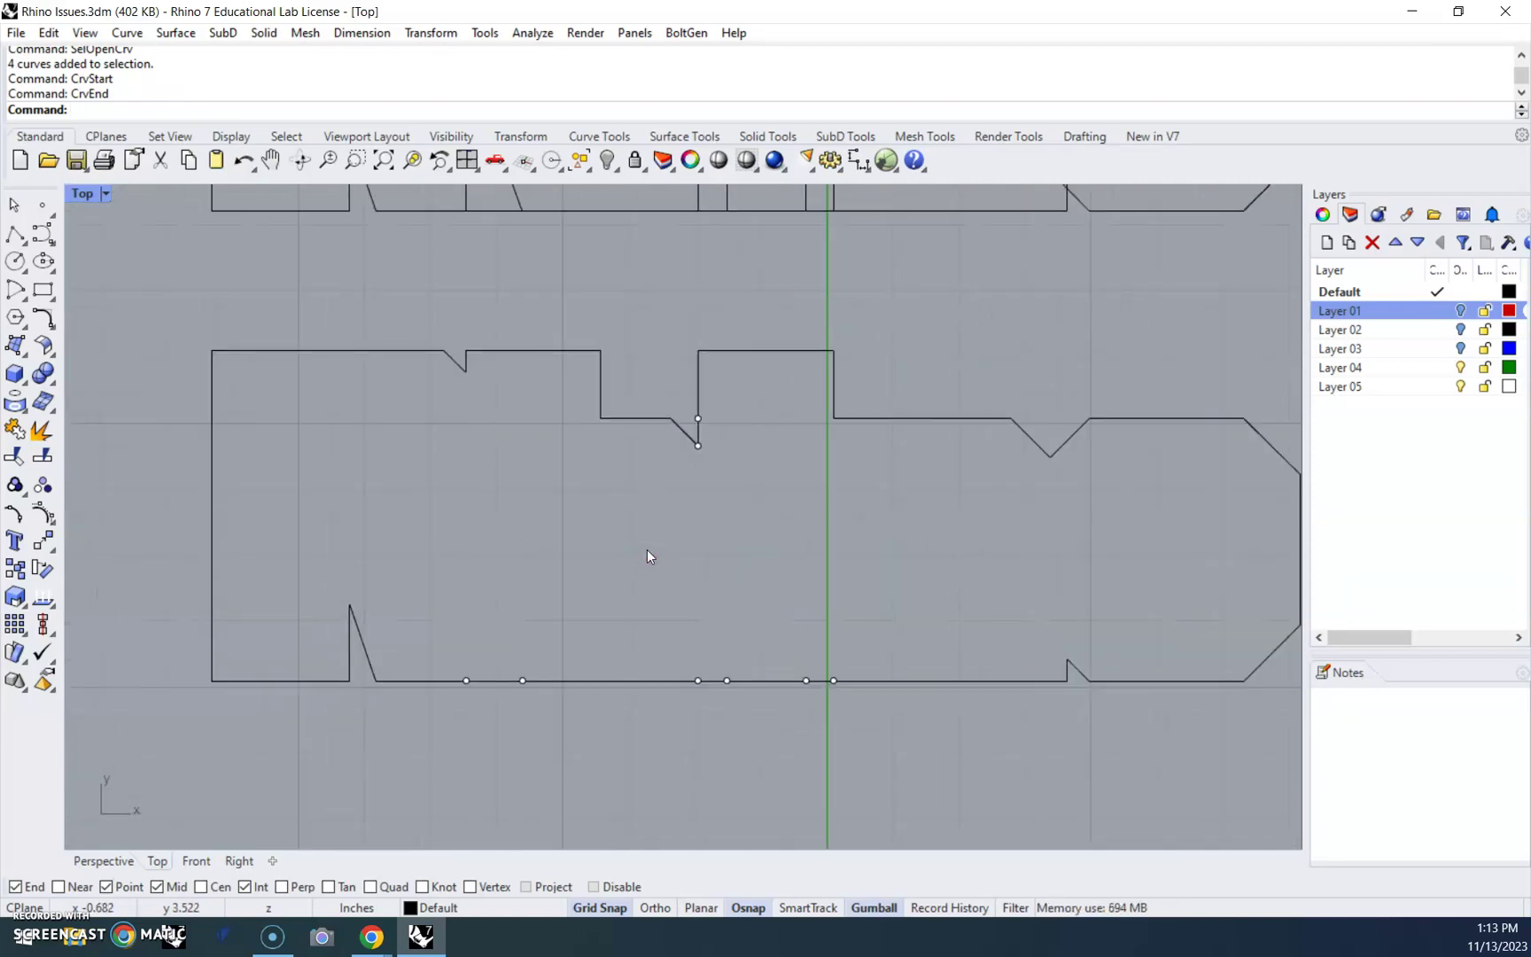
left_click(568, 698)
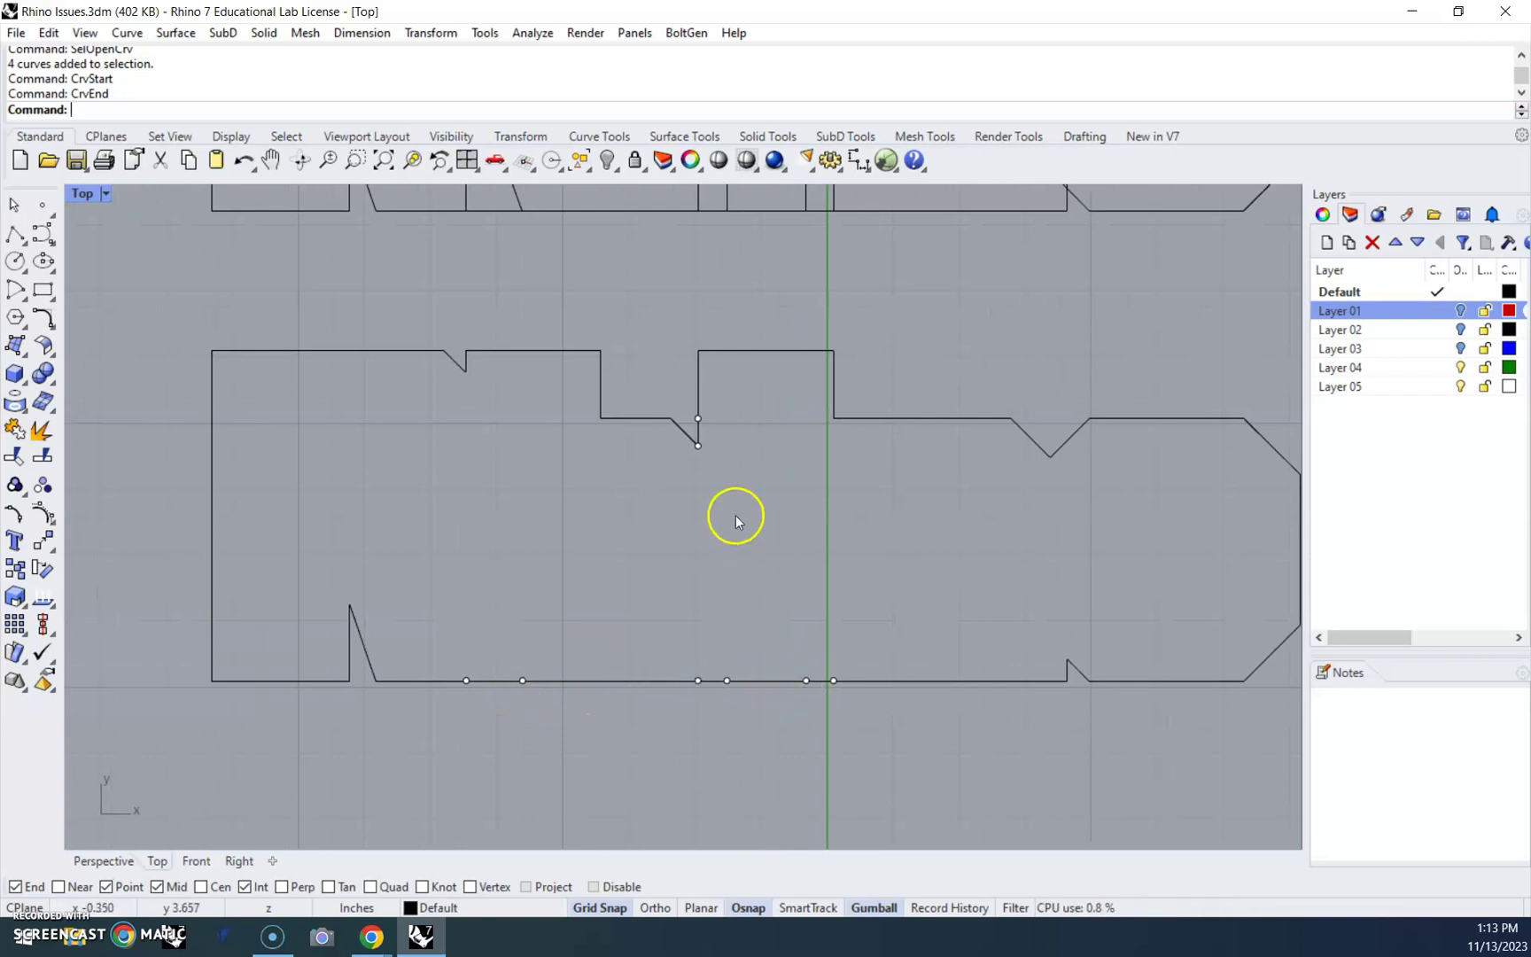
scroll(697, 426, "up", 4)
left_click(697, 426)
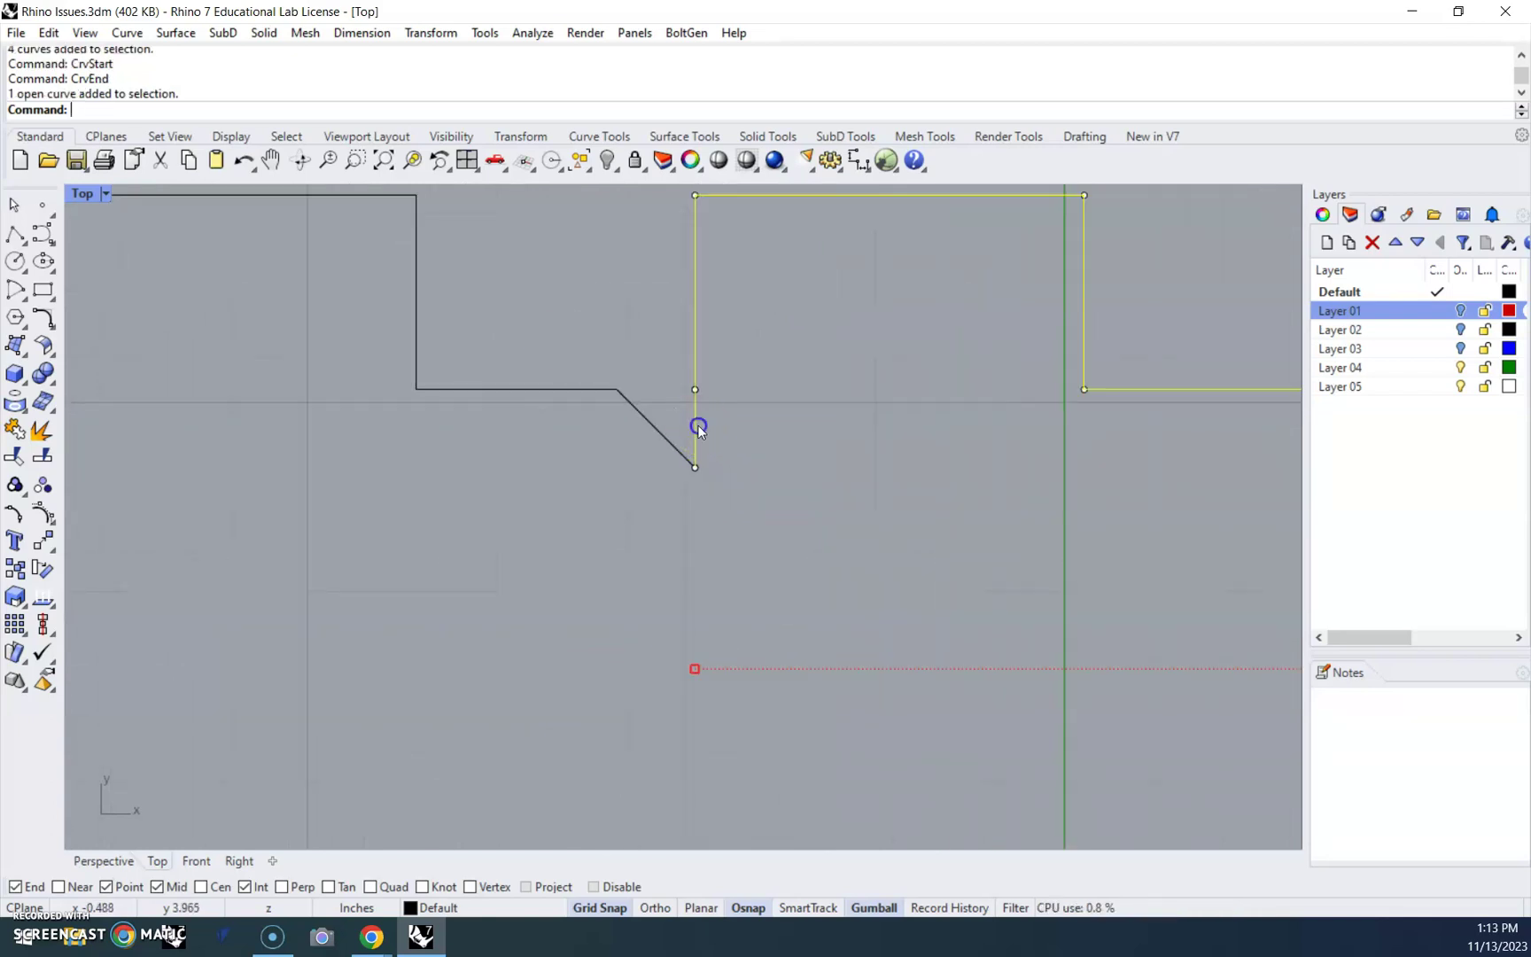
left_click(656, 435)
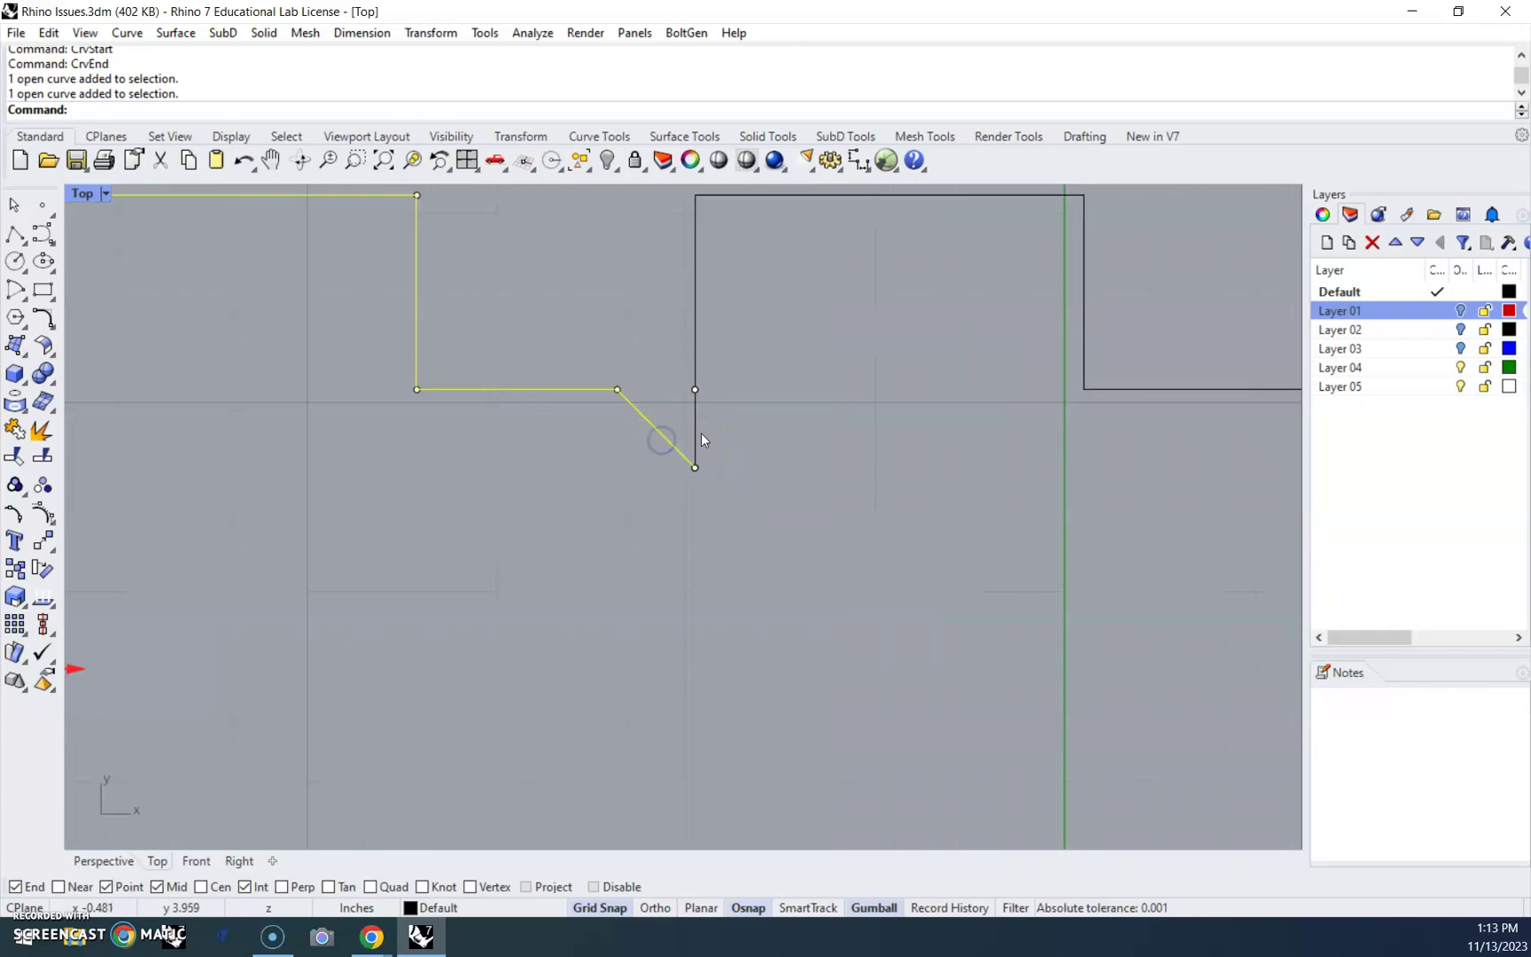
left_click(699, 430)
left_click(720, 357)
left_click(695, 333)
left_click(723, 421)
left_click(698, 434)
left_click(677, 537)
- Delete the short open curve that overlaps its neighbours on the bottom edge of the Rhino outline, beyond the triangular notch
scroll(674, 575, "down", 4)
scroll(687, 691, "down", 1)
right_click_drag(685, 707, 706, 509)
scroll(550, 598, "up", 6)
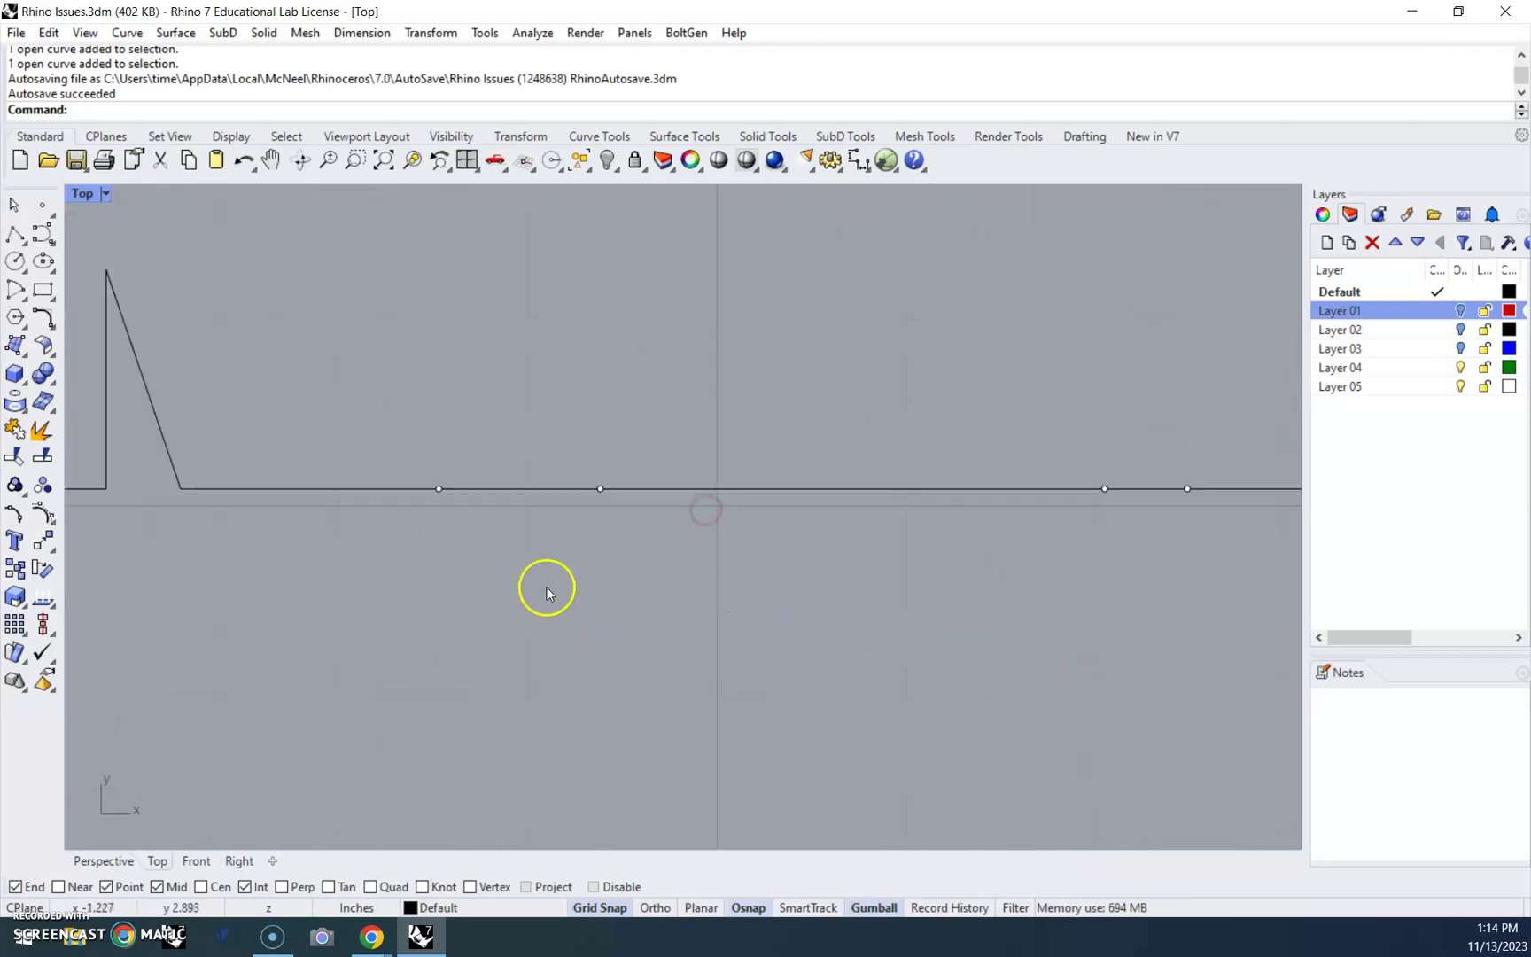
left_click(520, 489)
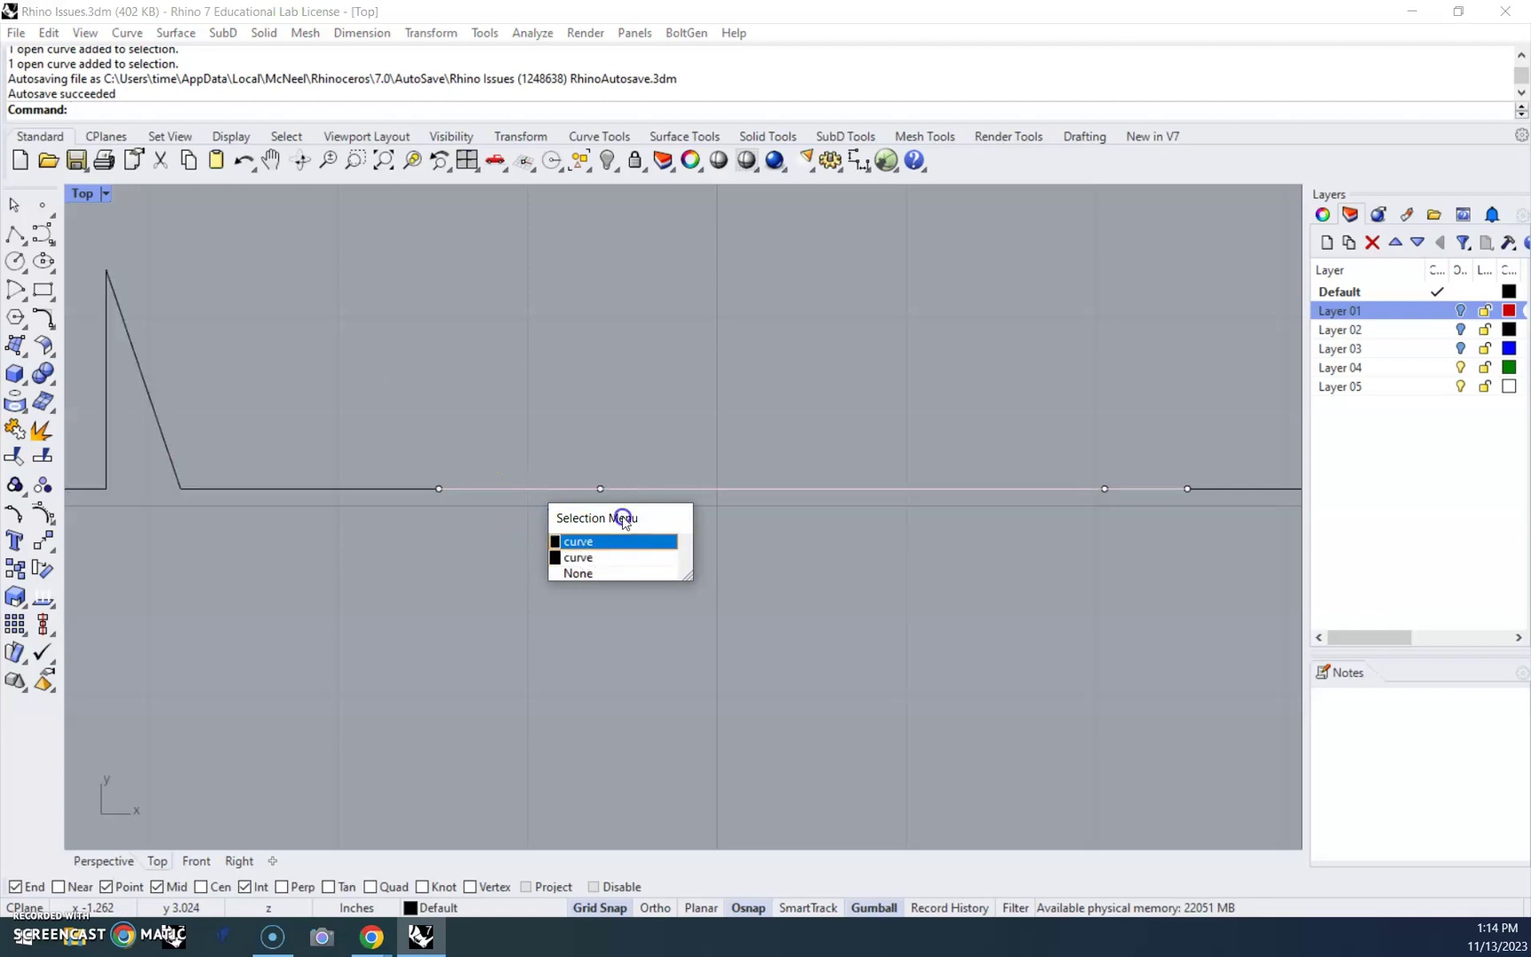
left_click(751, 619)
scroll(752, 620, "down", 2)
scroll(713, 635, "down", 1)
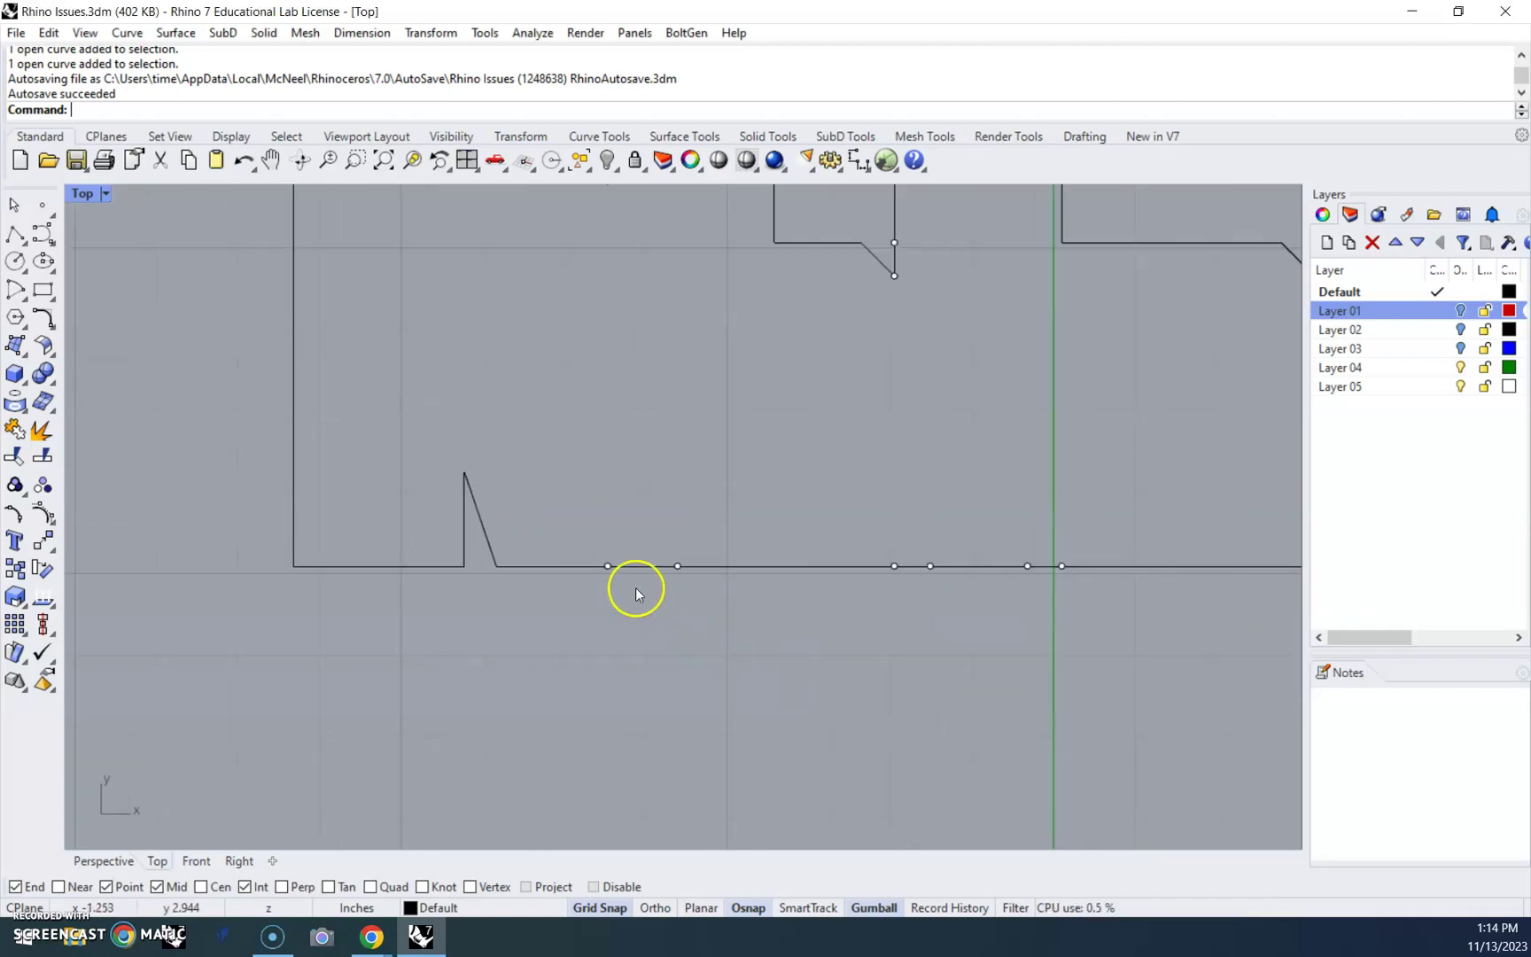
left_click(630, 567)
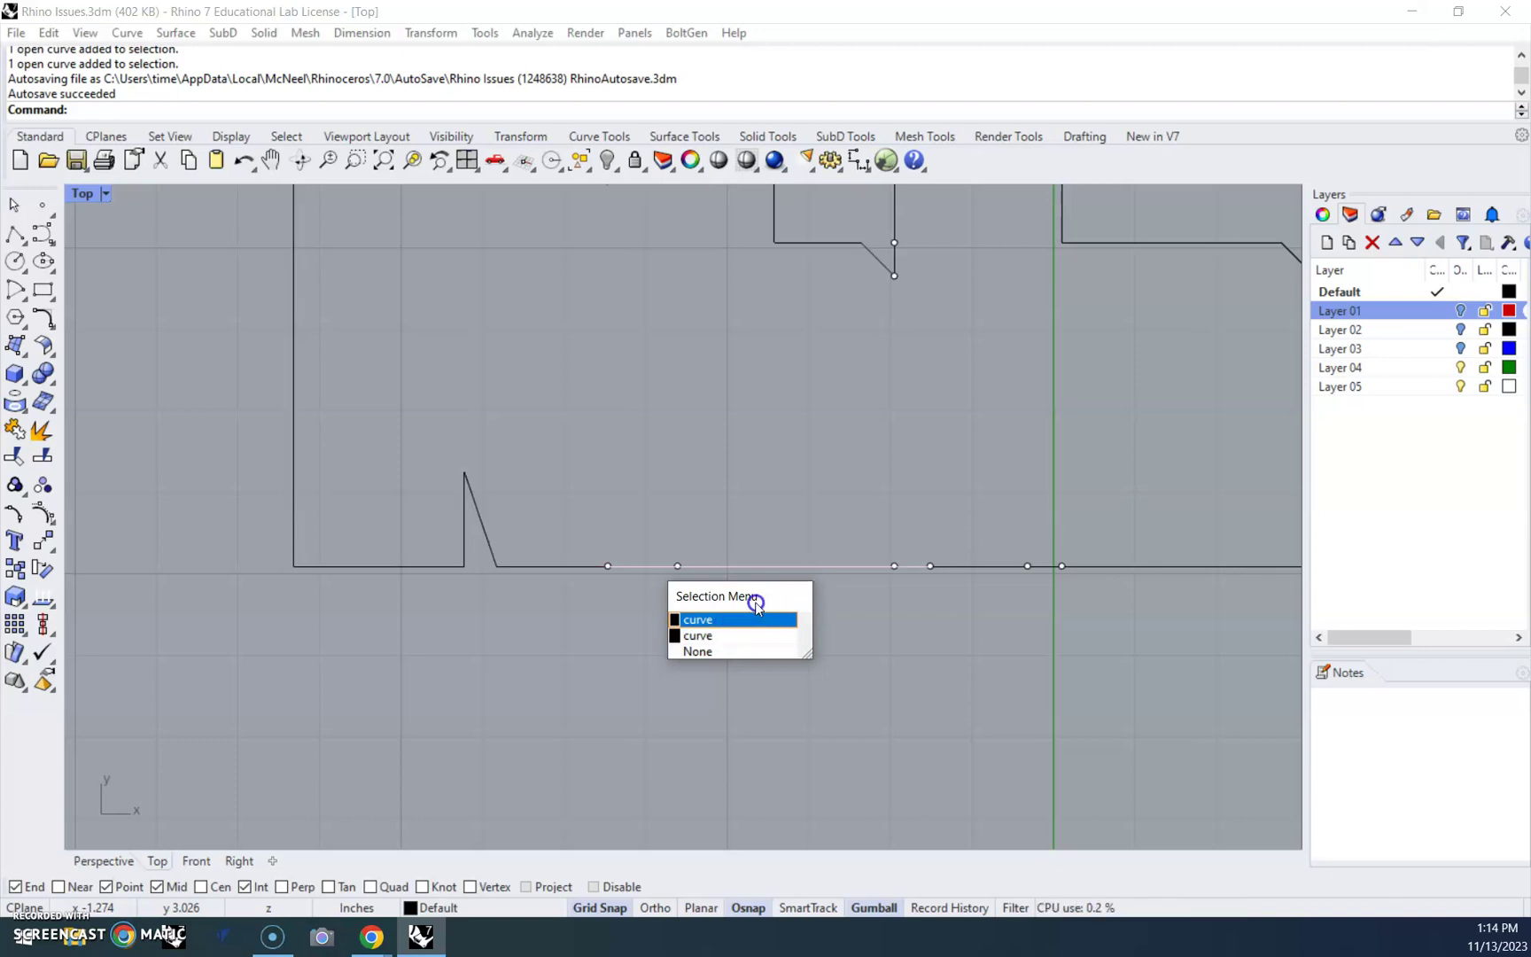
left_click(735, 620)
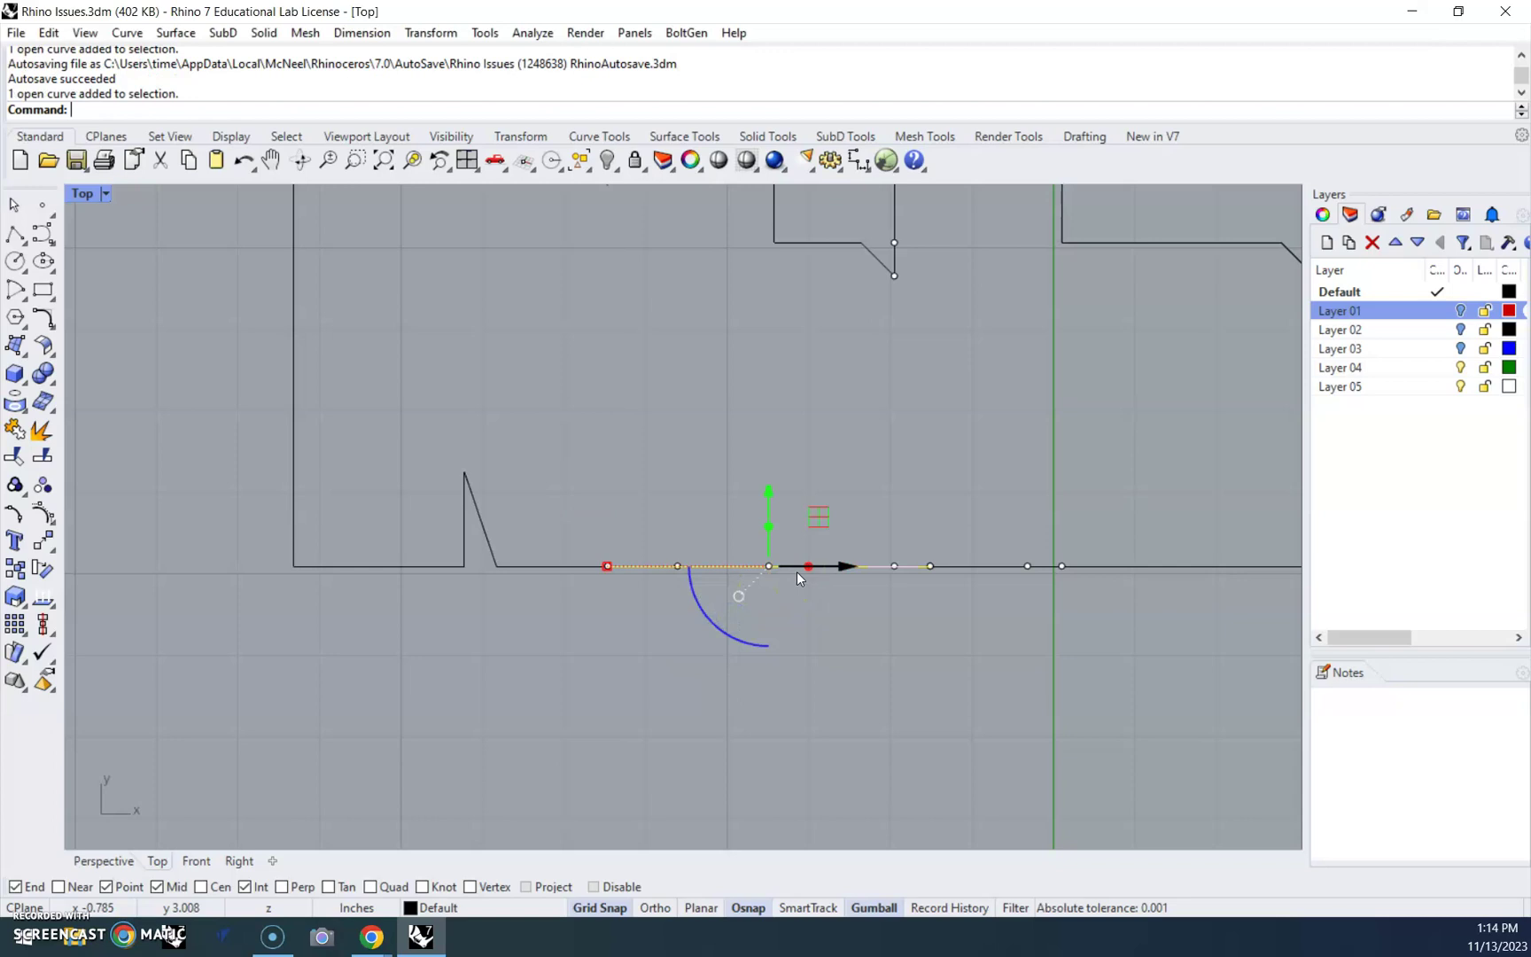
key("Delete")
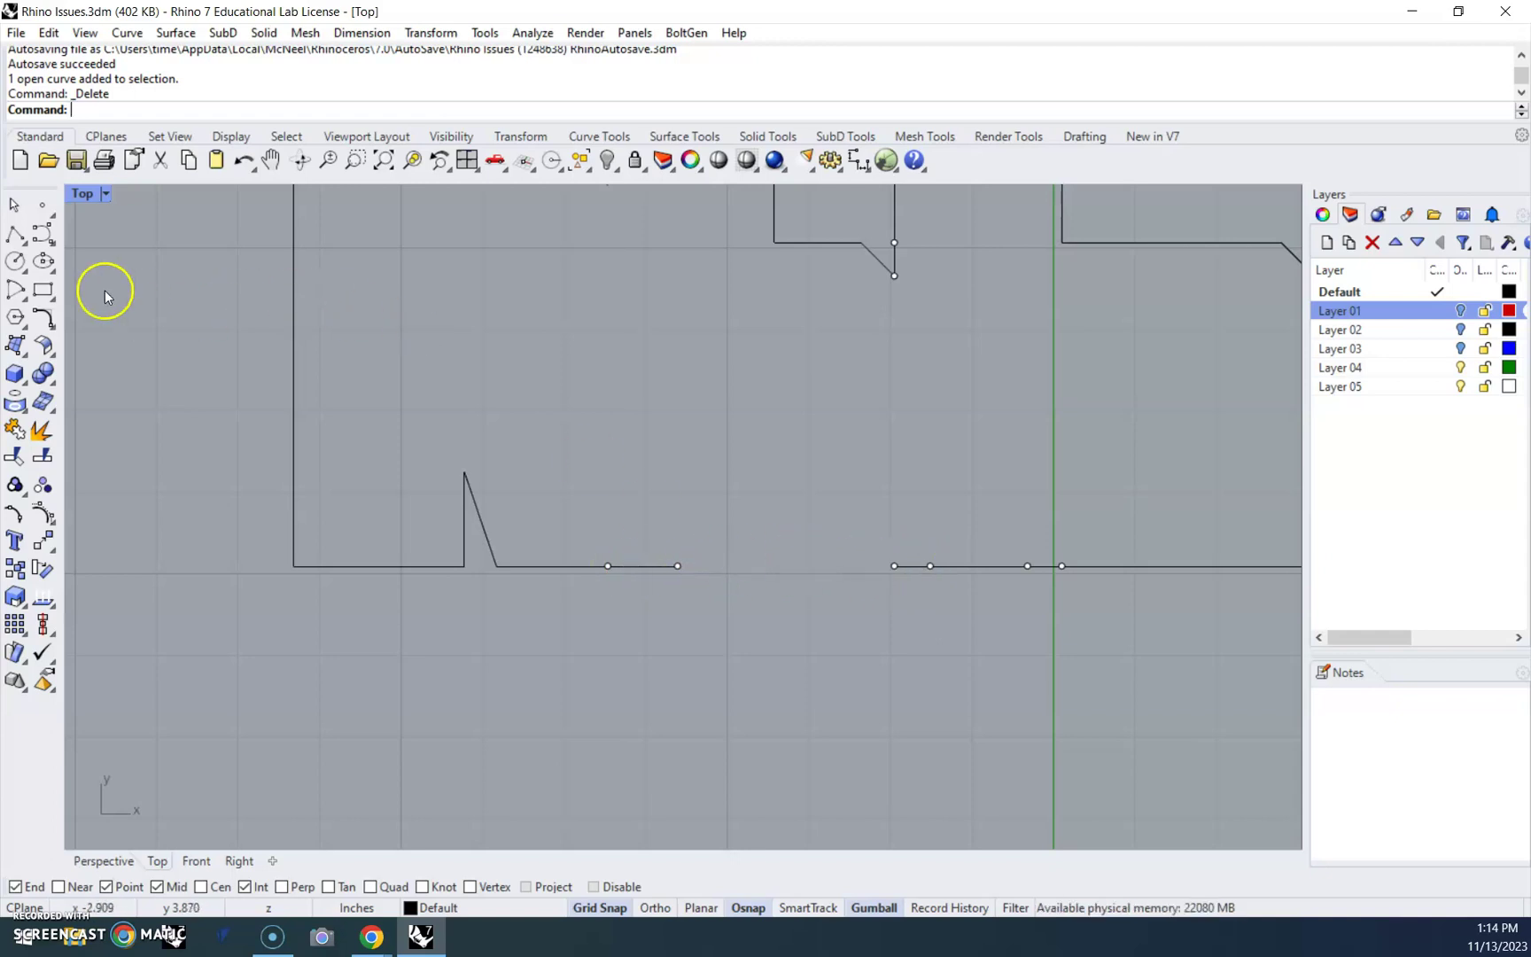
- Turn off grid snap and draw a straight polyline bridging the gap between the two endpoints on the bottom edge
left_click(15, 233)
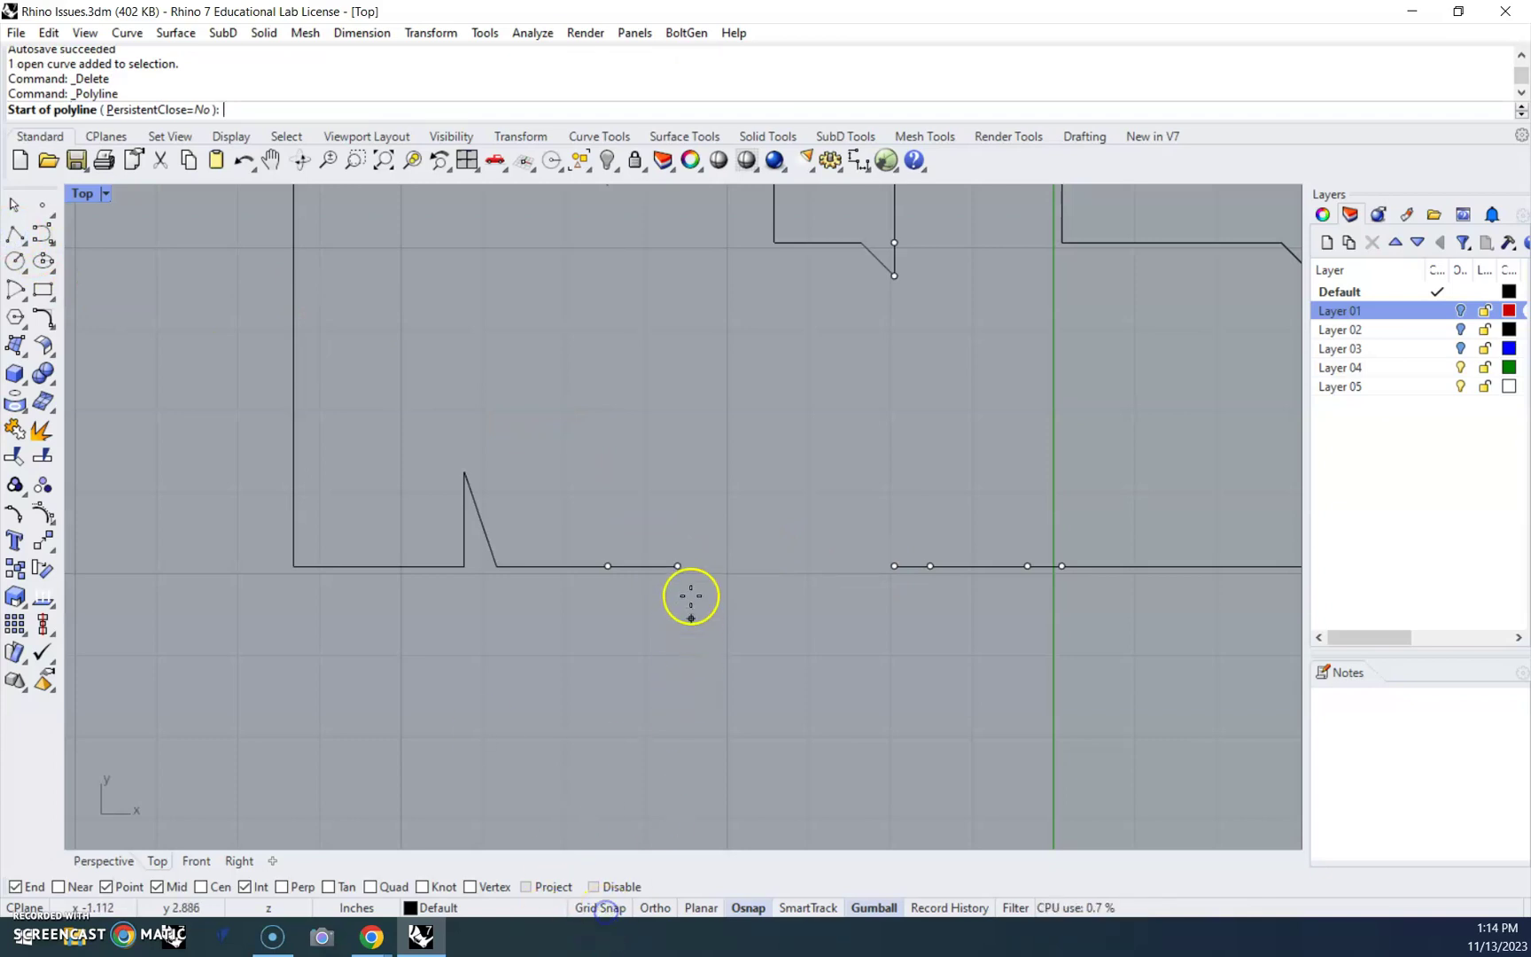
left_click(678, 565)
left_click(894, 565)
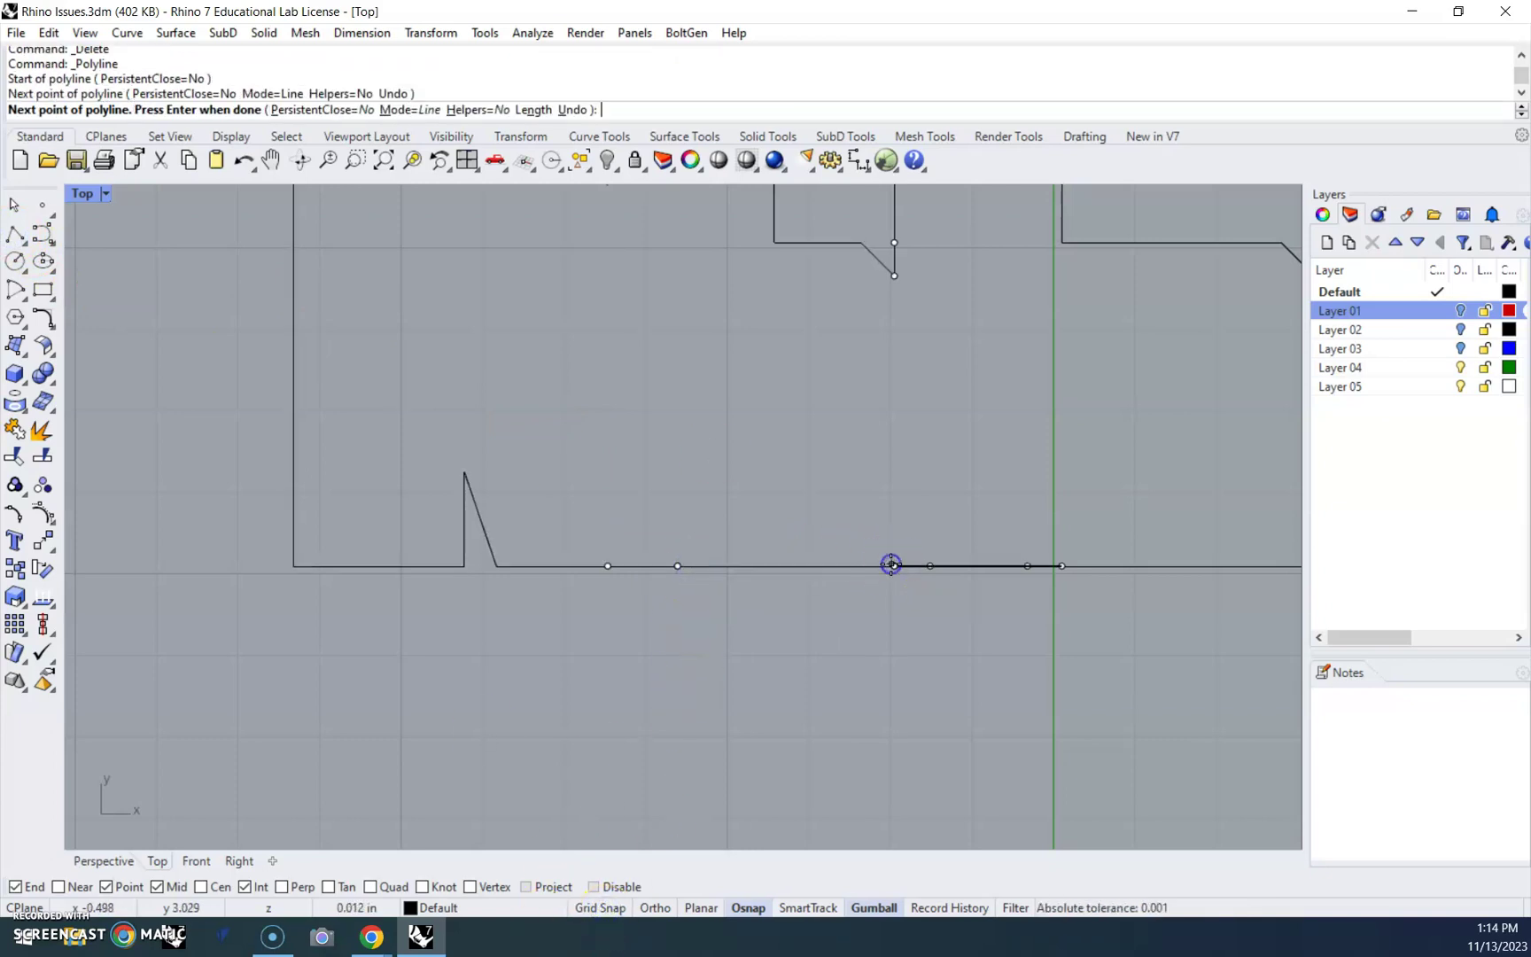
key("Return")
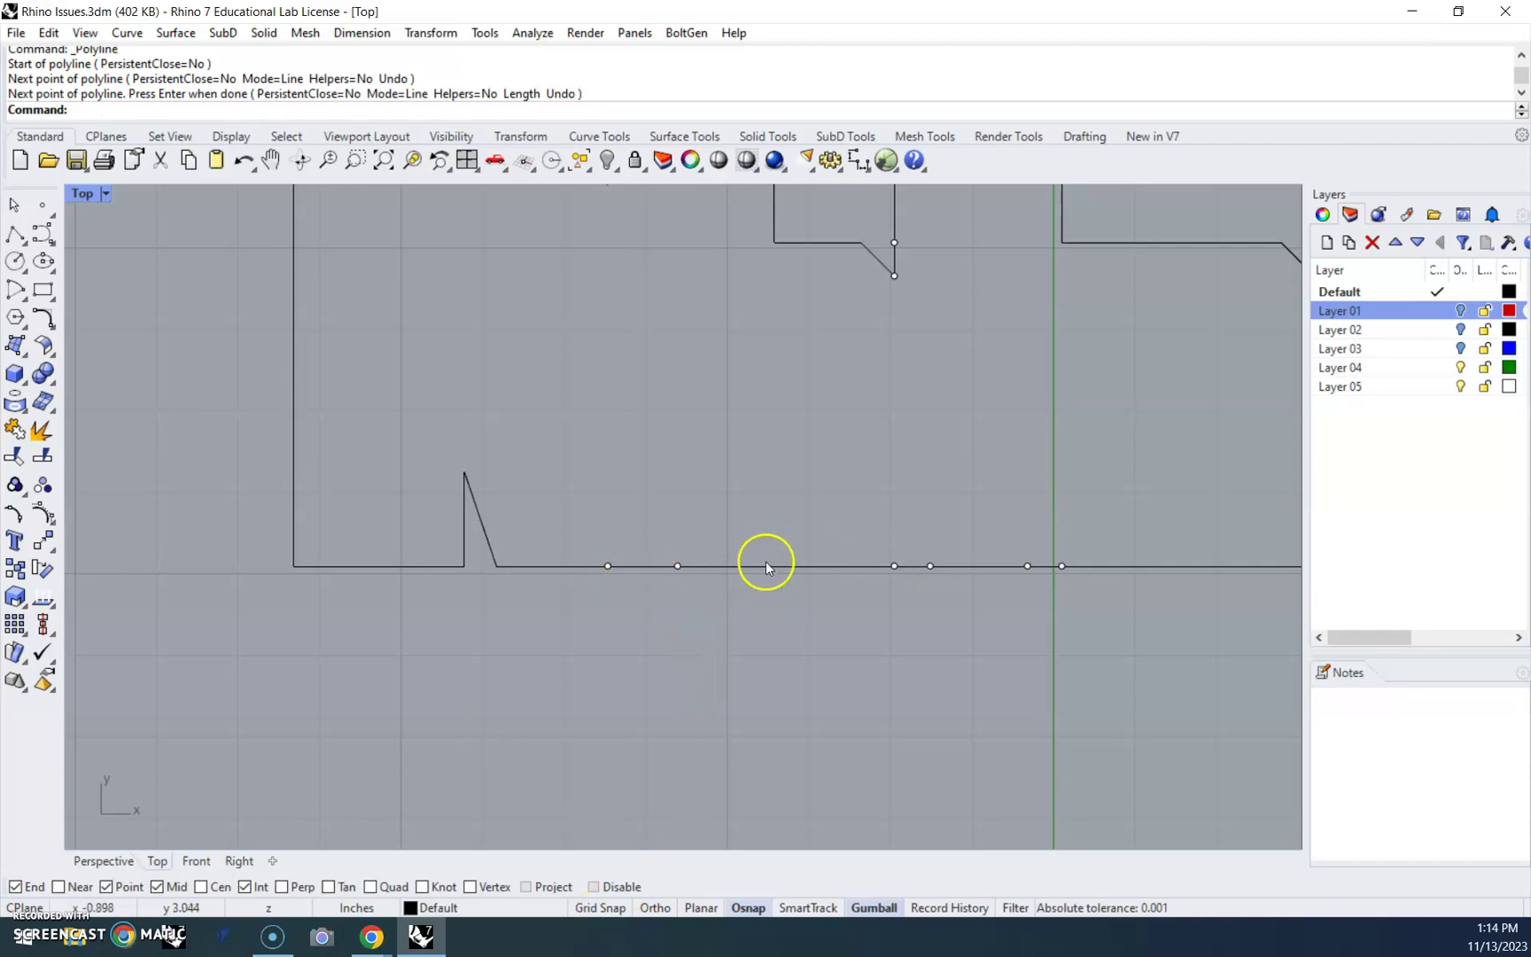
- Join the bridging line to the outline portion around the R at its left end
left_click(651, 565)
left_click(700, 565)
left_click(686, 610)
left_click_drag(675, 498, 617, 576)
type("j")
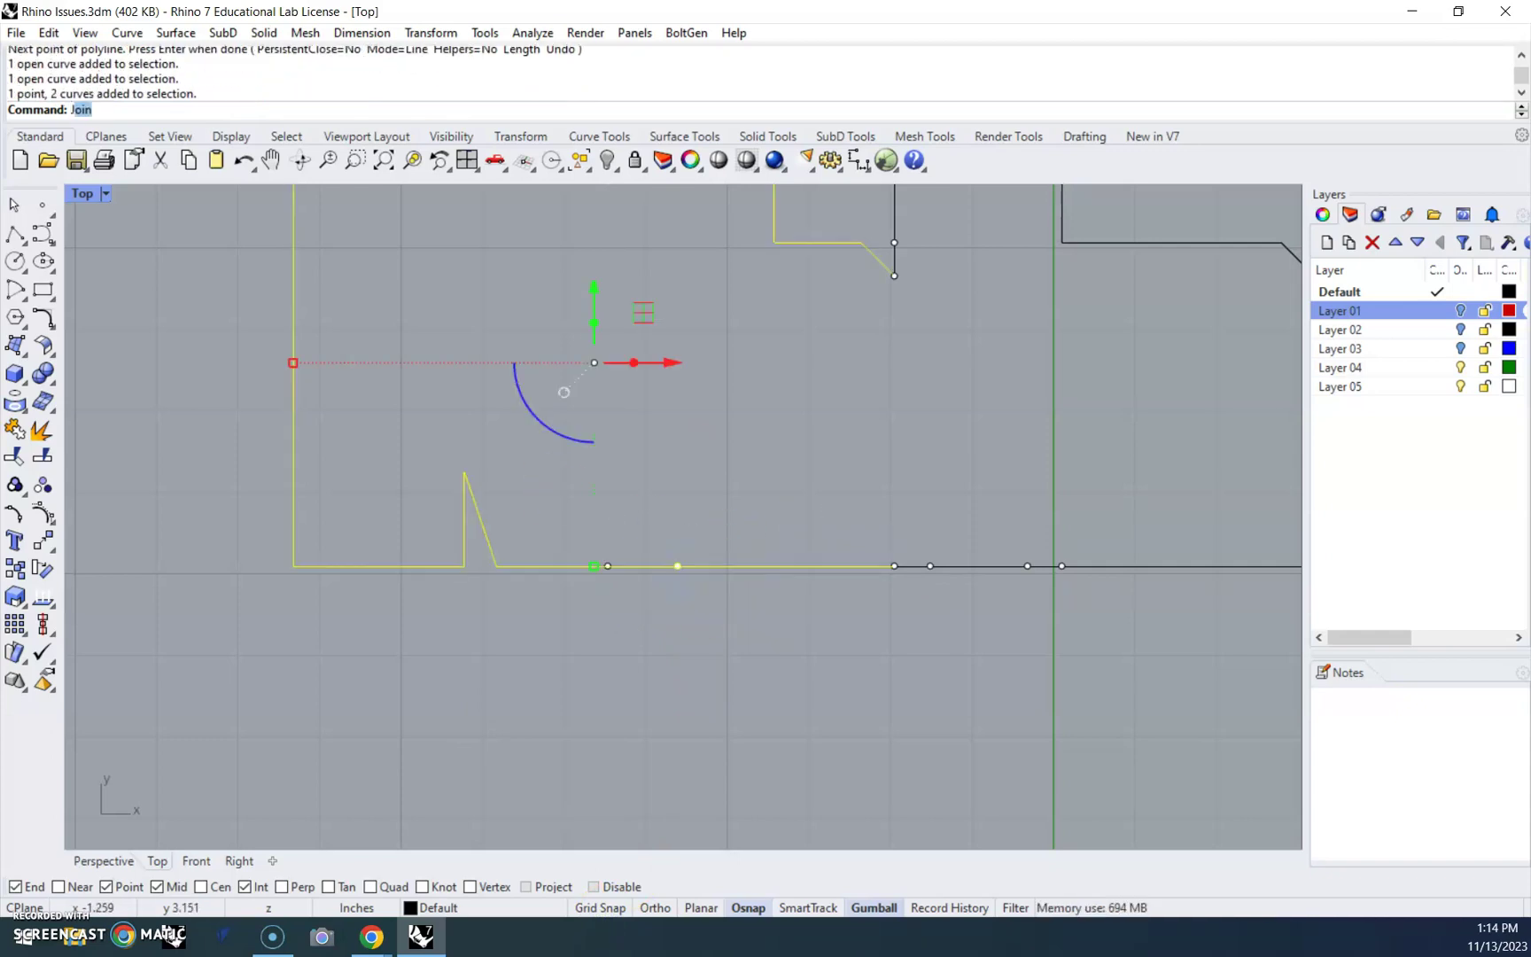
key("Return")
left_click(647, 581)
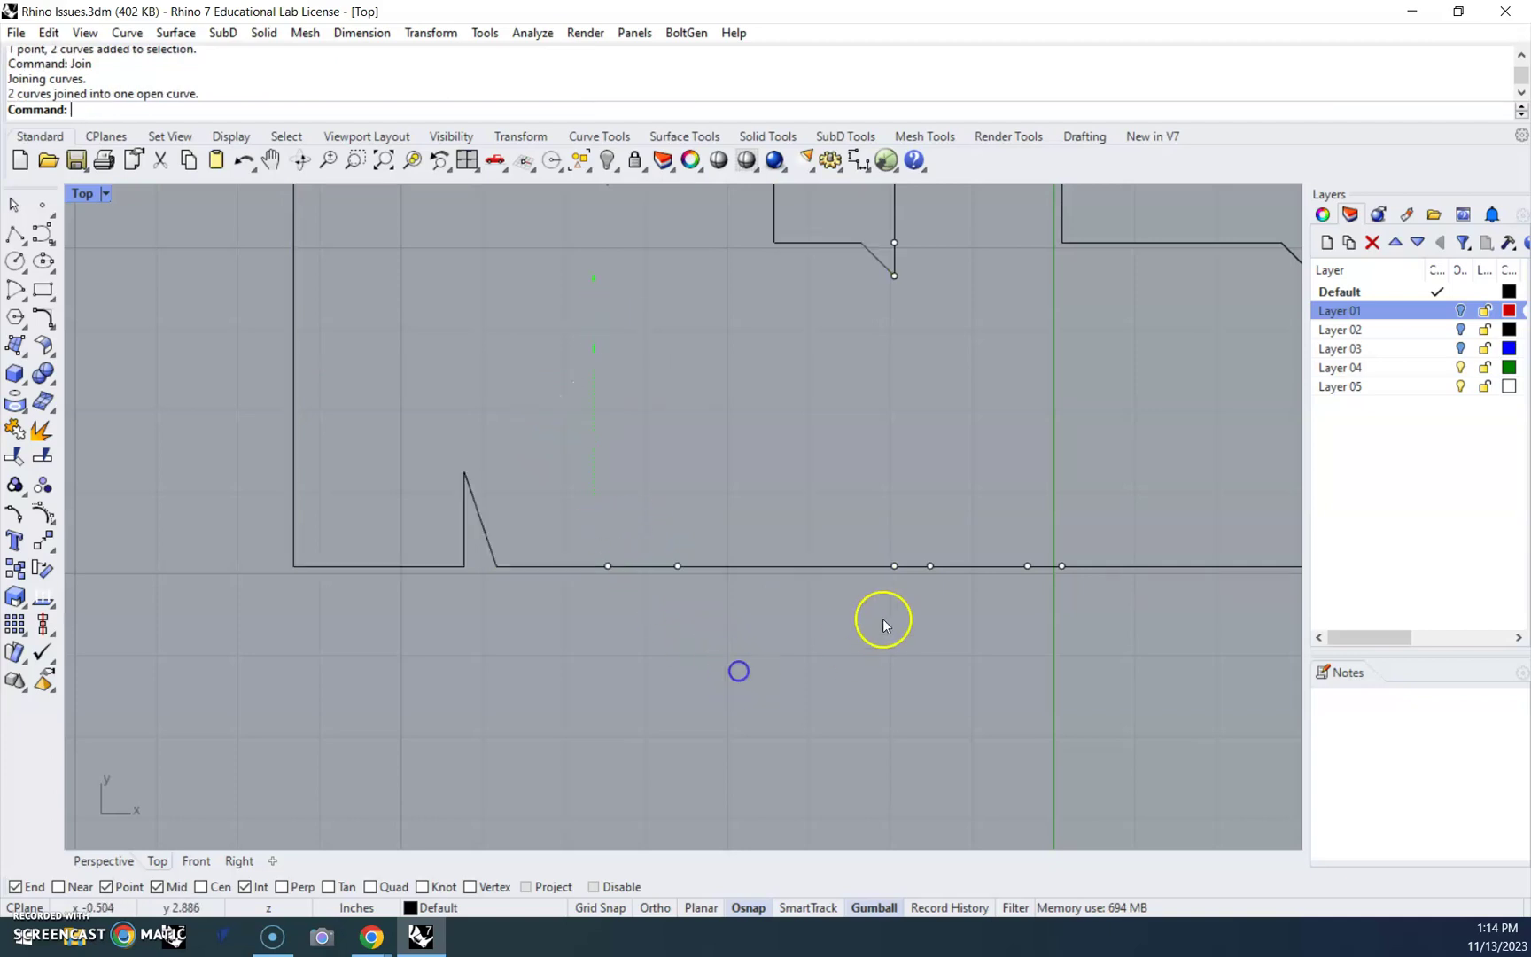
- Join the extended outline to the bottom-edge segment at the bridging line's right end
left_click_drag(947, 591, 840, 494)
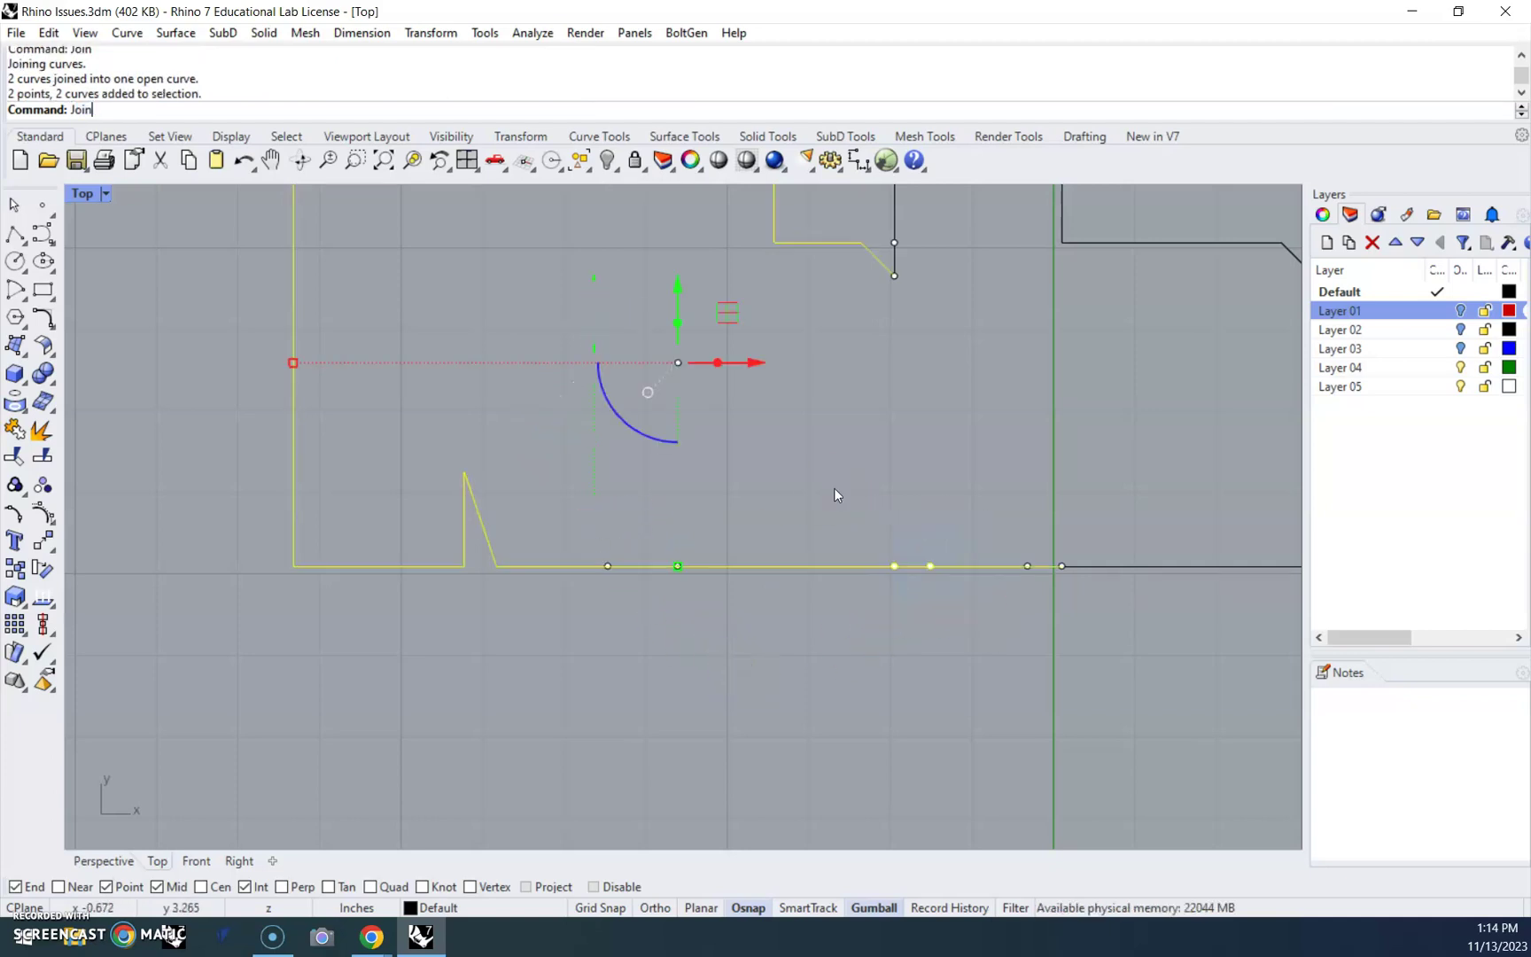
key("Return")
left_click(871, 640)
left_click(871, 639)
- Examine the overlapping curves between the marked endpoints on the bottom edge near the vertical axis
right_click_drag(1043, 611, 936, 639)
scroll(936, 640, "up", 4)
scroll(936, 644, "up", 2)
left_click(937, 573)
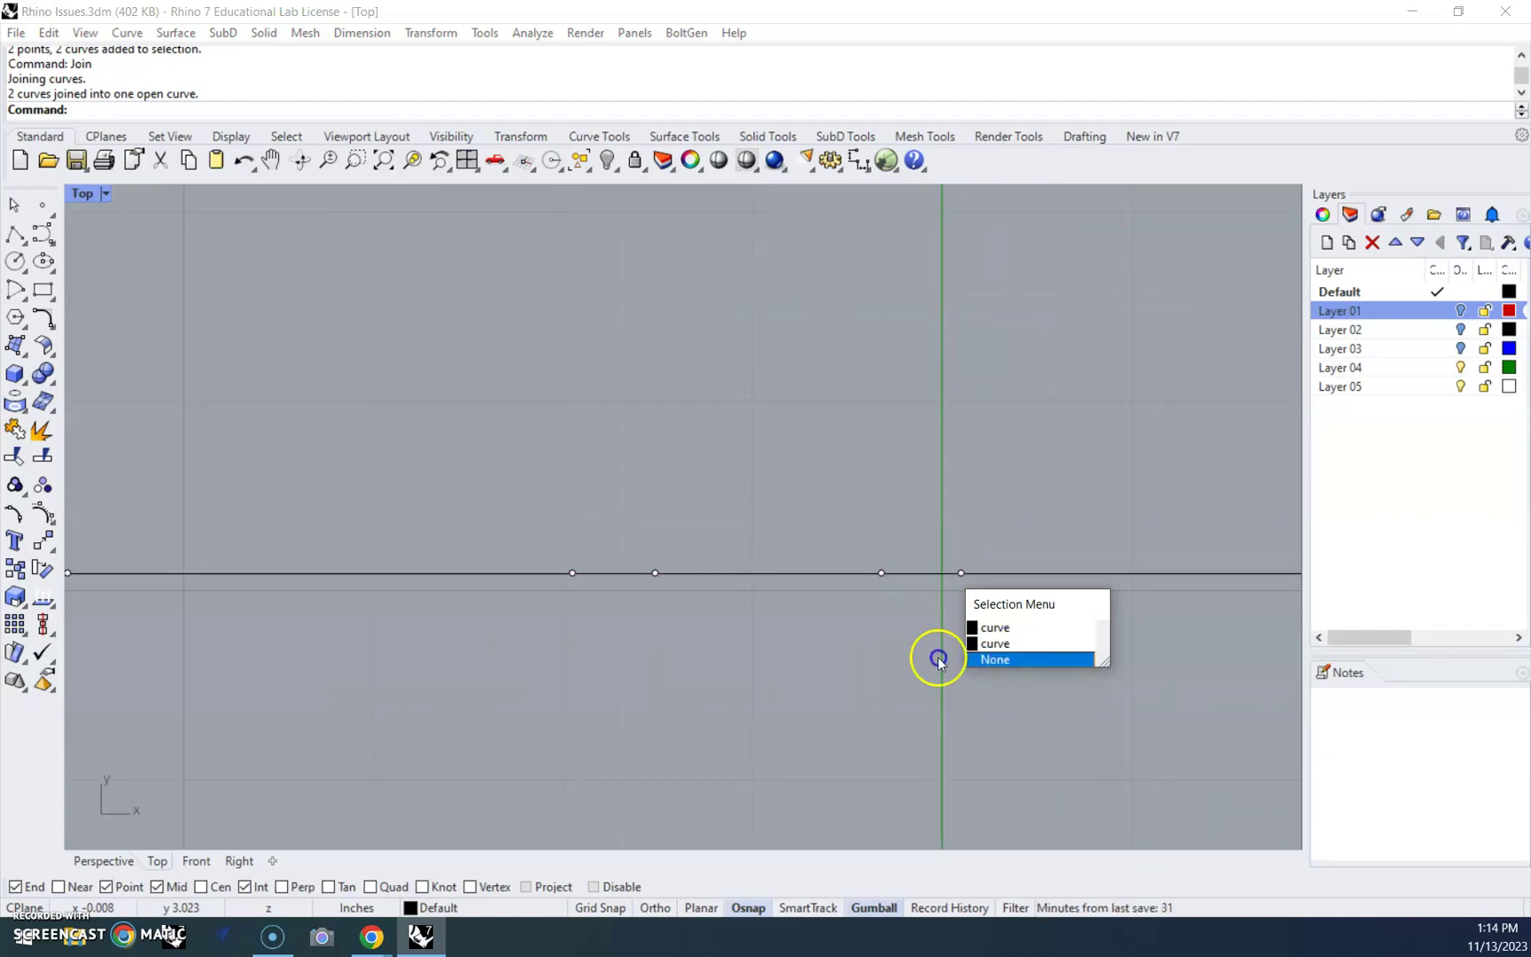
left_click(993, 660)
scroll(941, 660, "down", 2)
scroll(949, 689, "down", 1)
right_click_drag(974, 717, 862, 587)
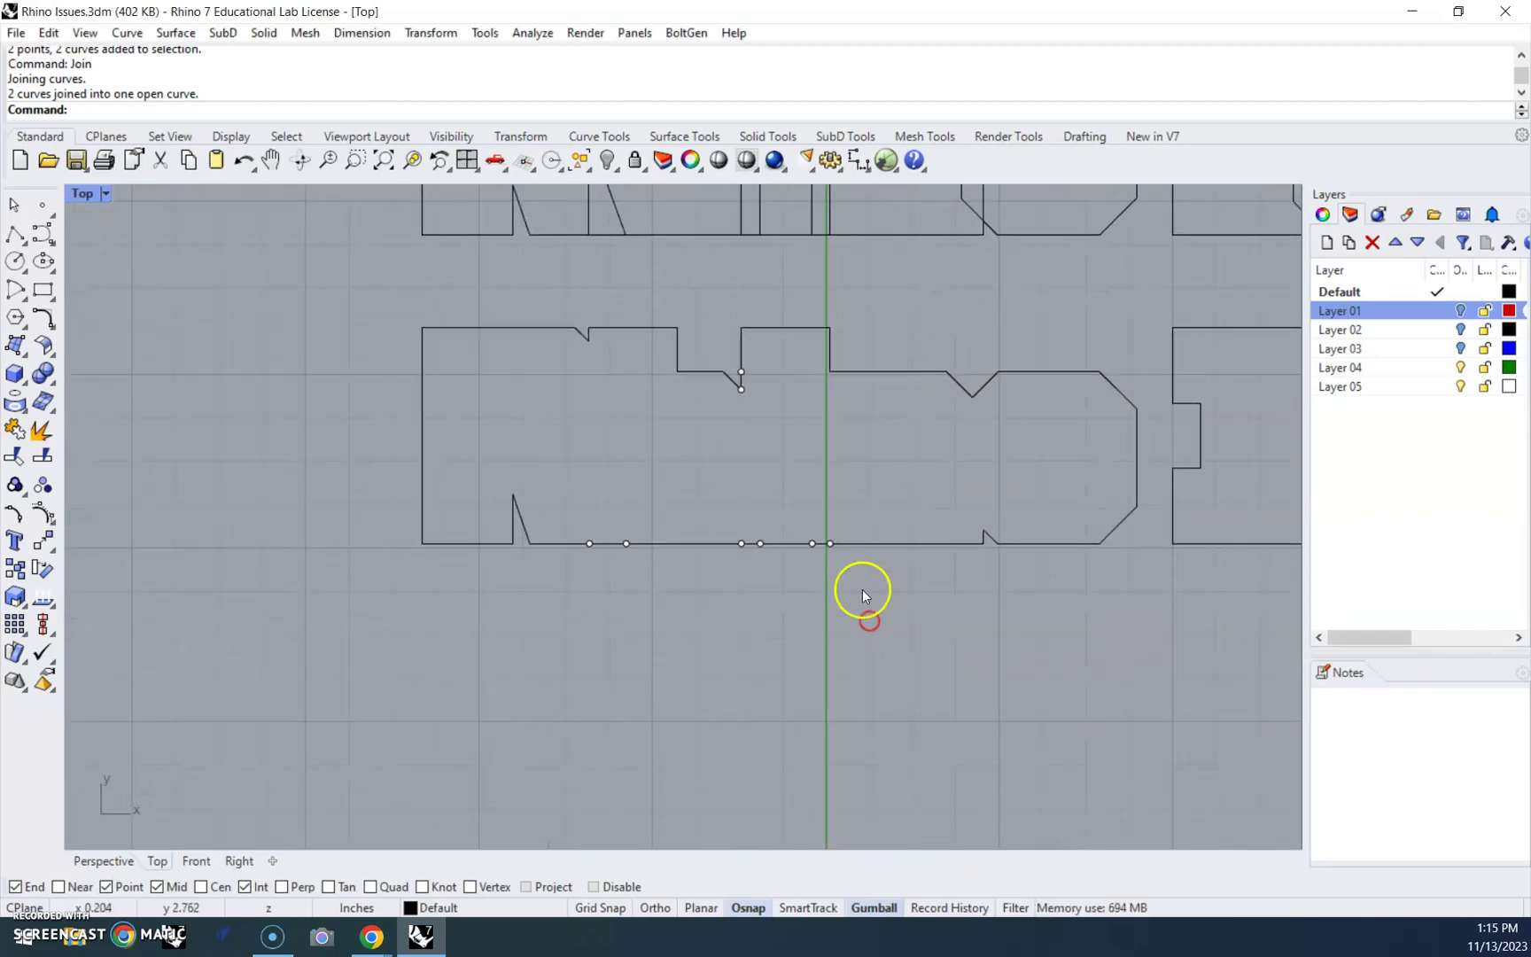
- Select the overlapping bottom-edge curve that runs right across the vertical axis and turn on its control points
left_click(822, 548)
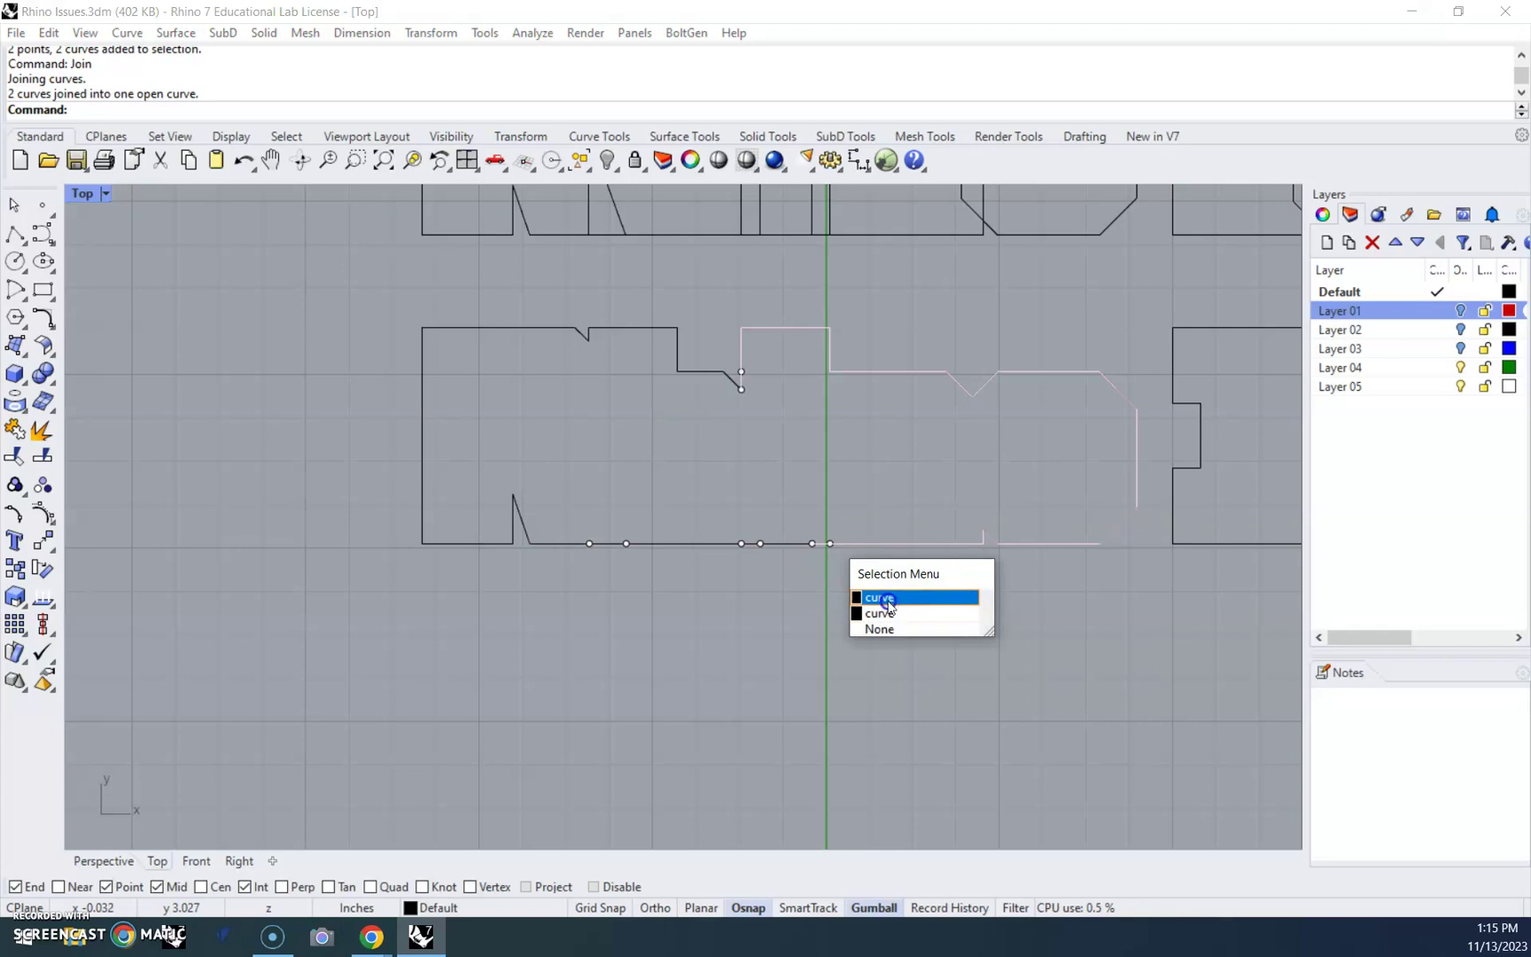
left_click(778, 584)
scroll(810, 560, "up", 10)
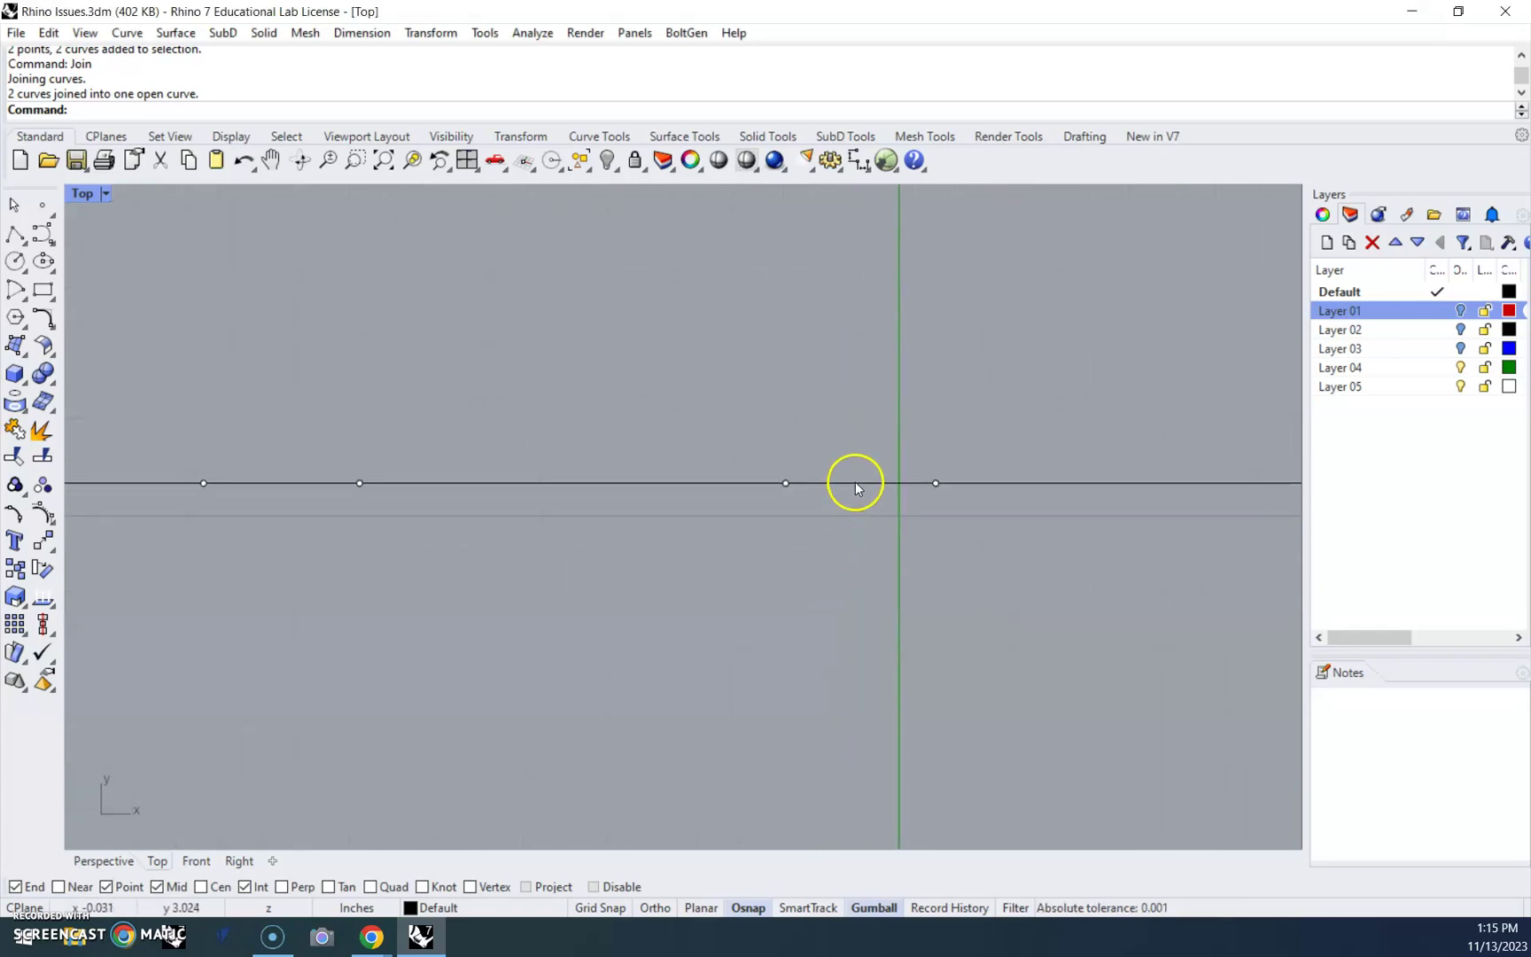
left_click(855, 483)
left_click(911, 536)
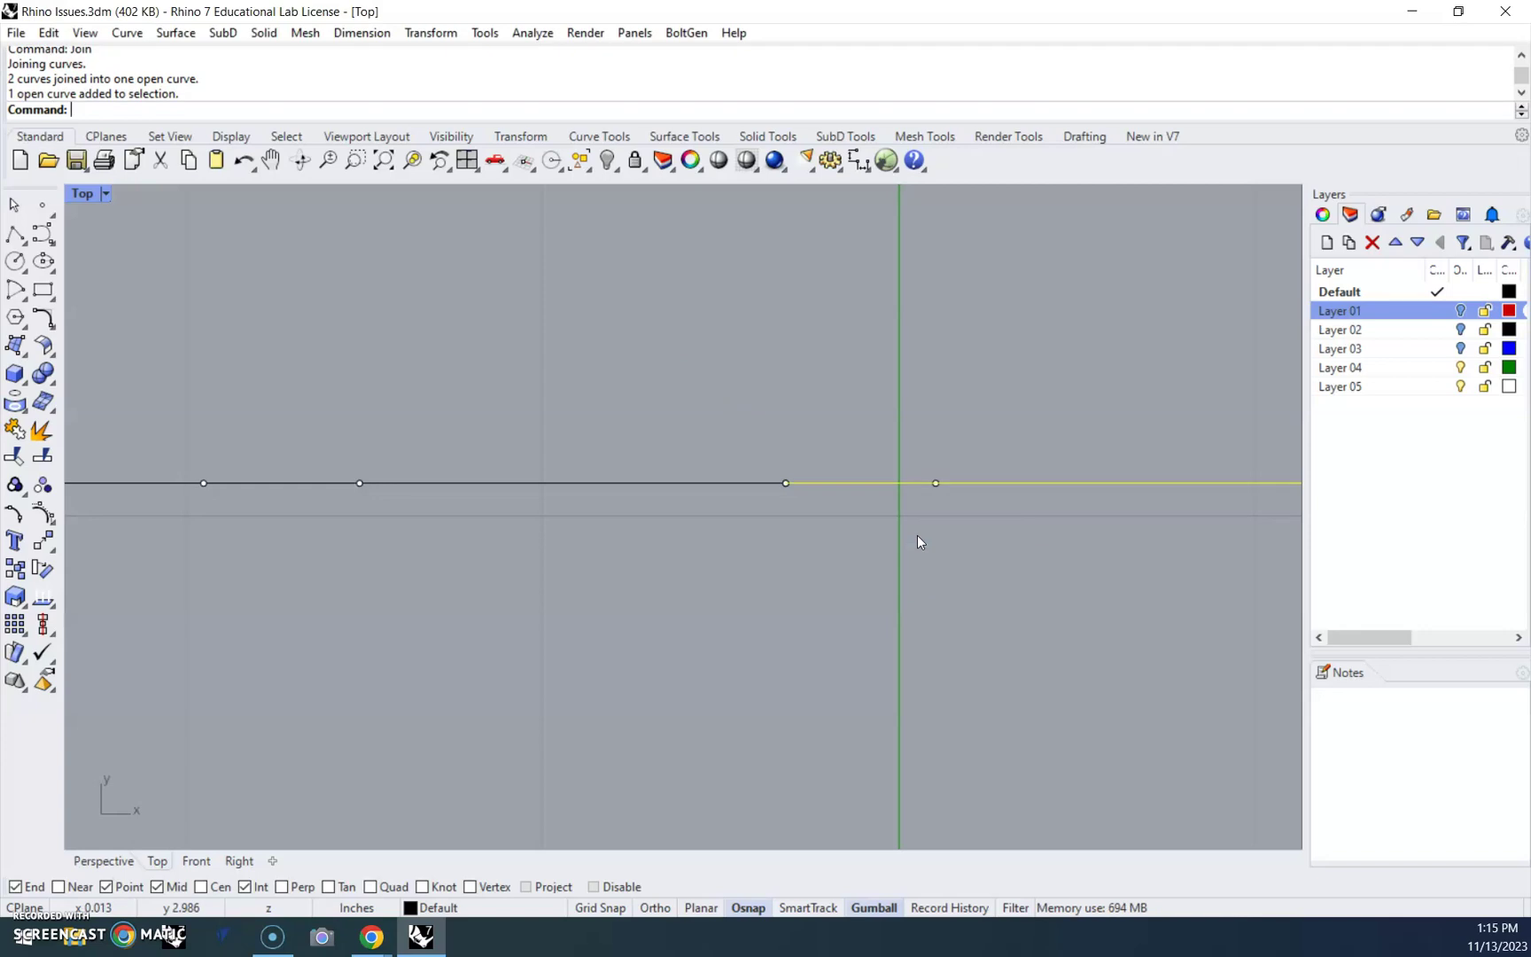
key("F10")
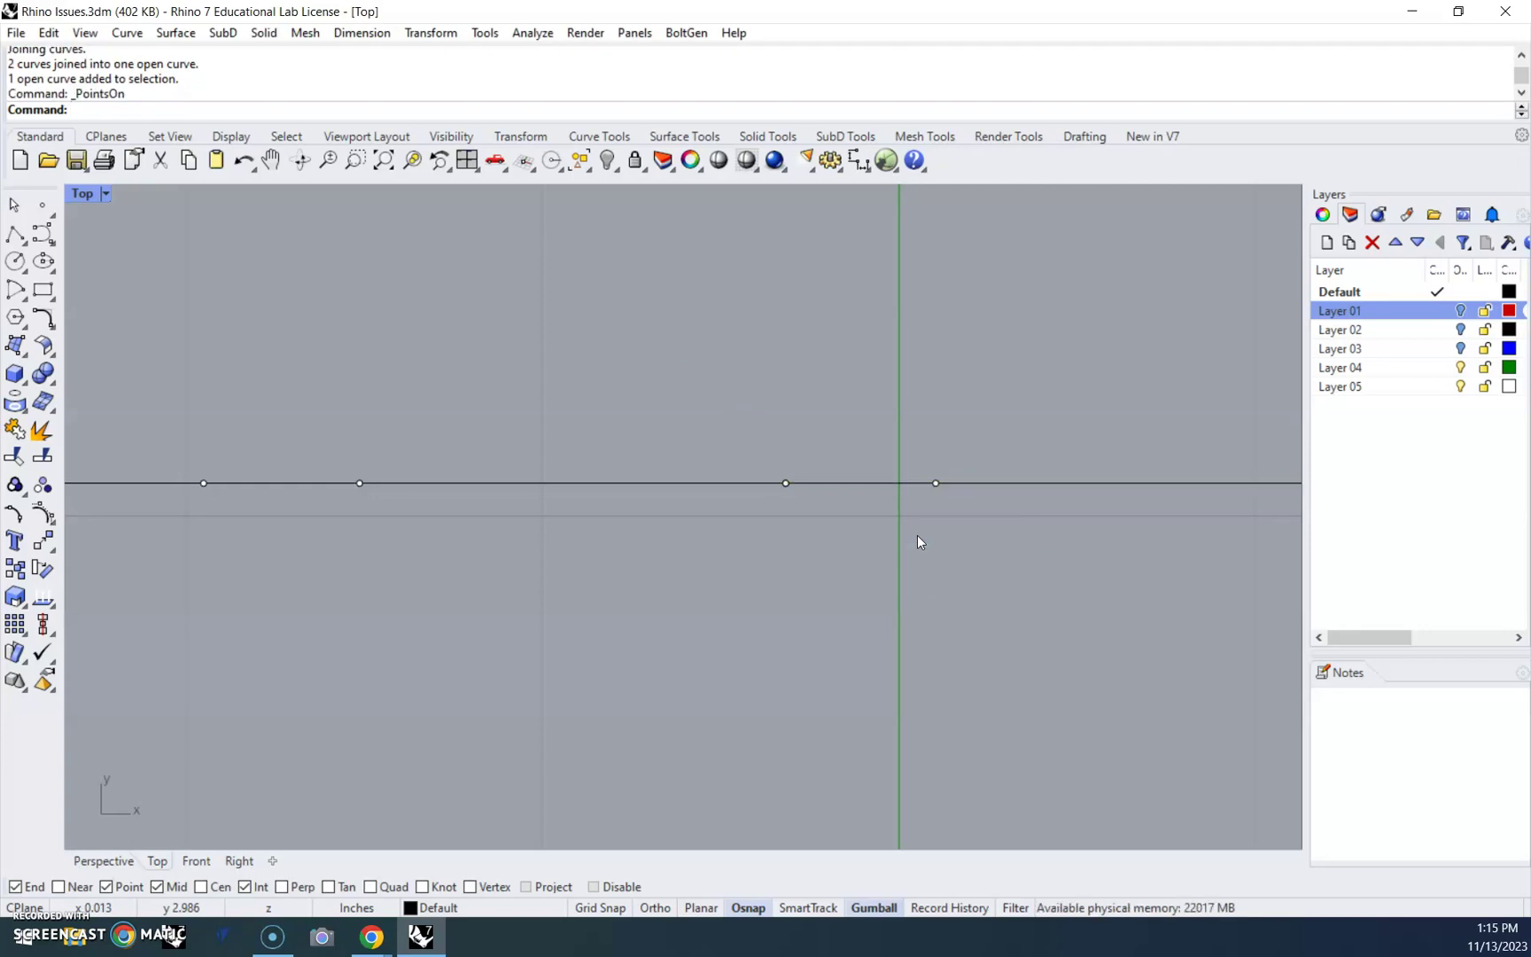
- Move the right-hand curve's end control point onto the marked endpoint just right of the vertical axis to remove the overlap
left_click(970, 483)
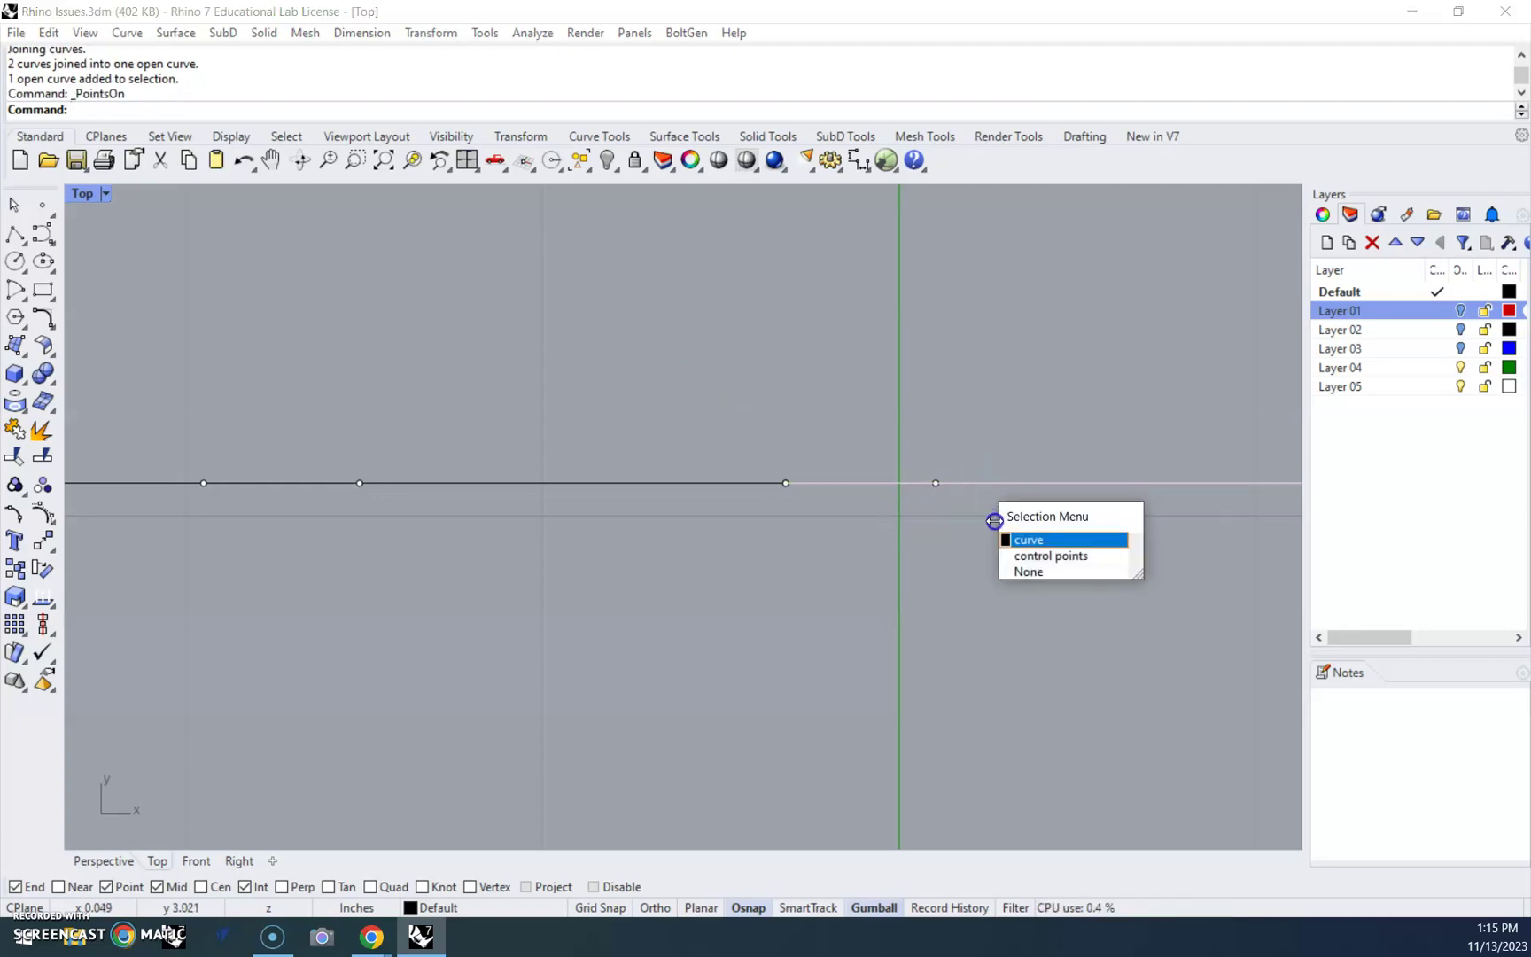
left_click(1028, 537)
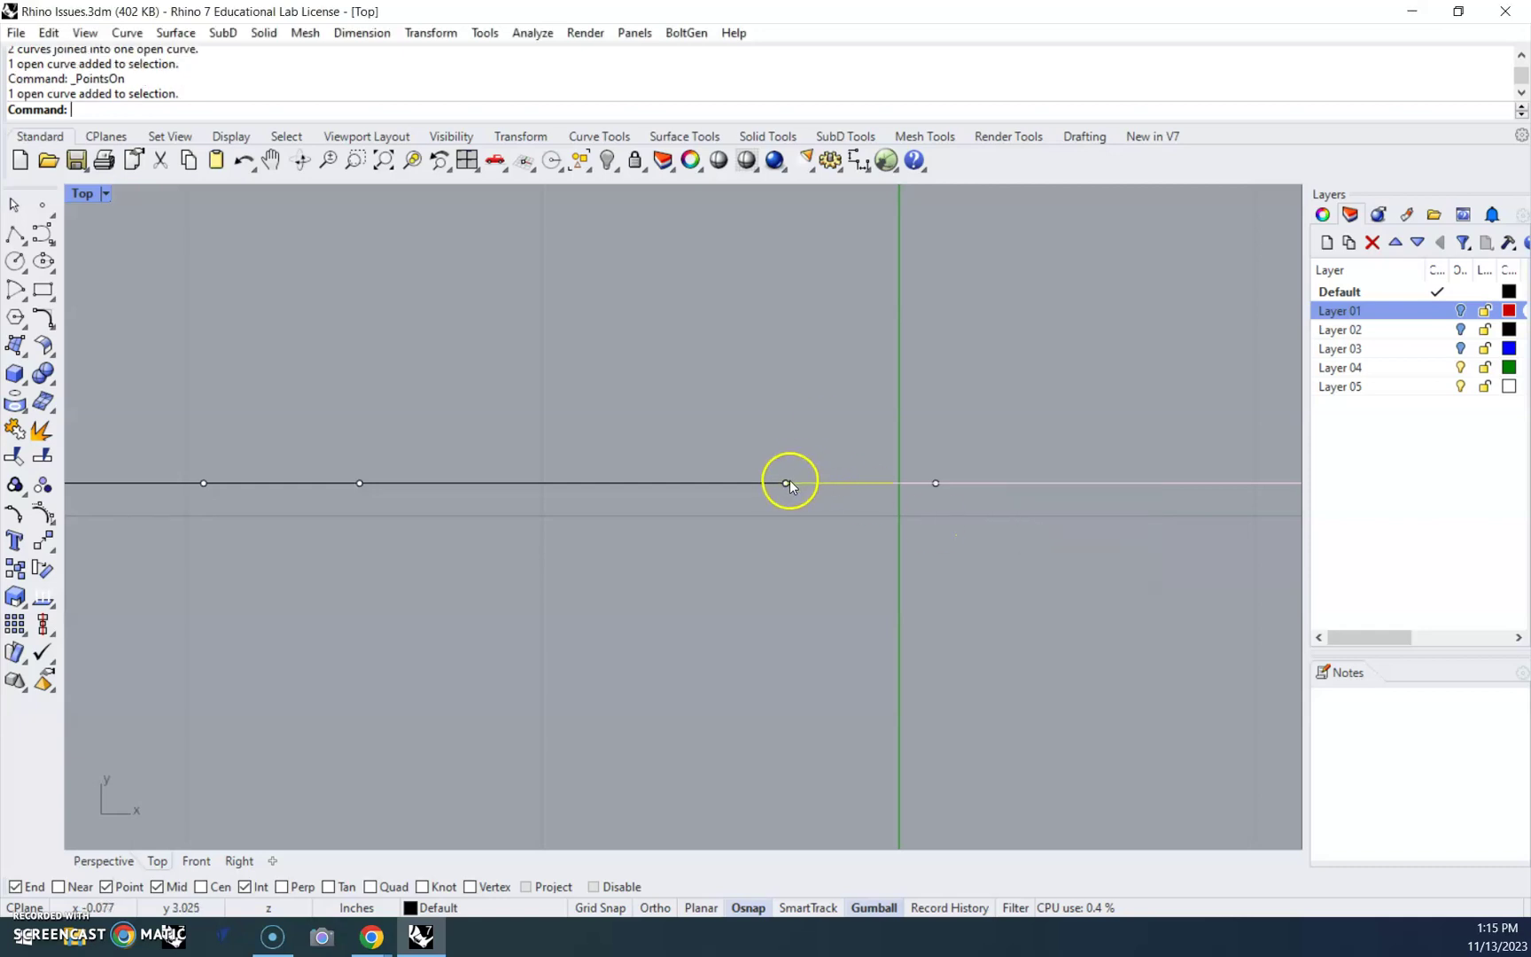
left_click(786, 482)
left_click_drag(787, 482, 928, 483)
left_click(964, 527)
- Check the curves meeting at the shifted endpoint on the bottom edge and turn off the control points
scroll(1005, 531, "down", 1)
scroll(1004, 531, "down", 9)
left_click(1018, 519)
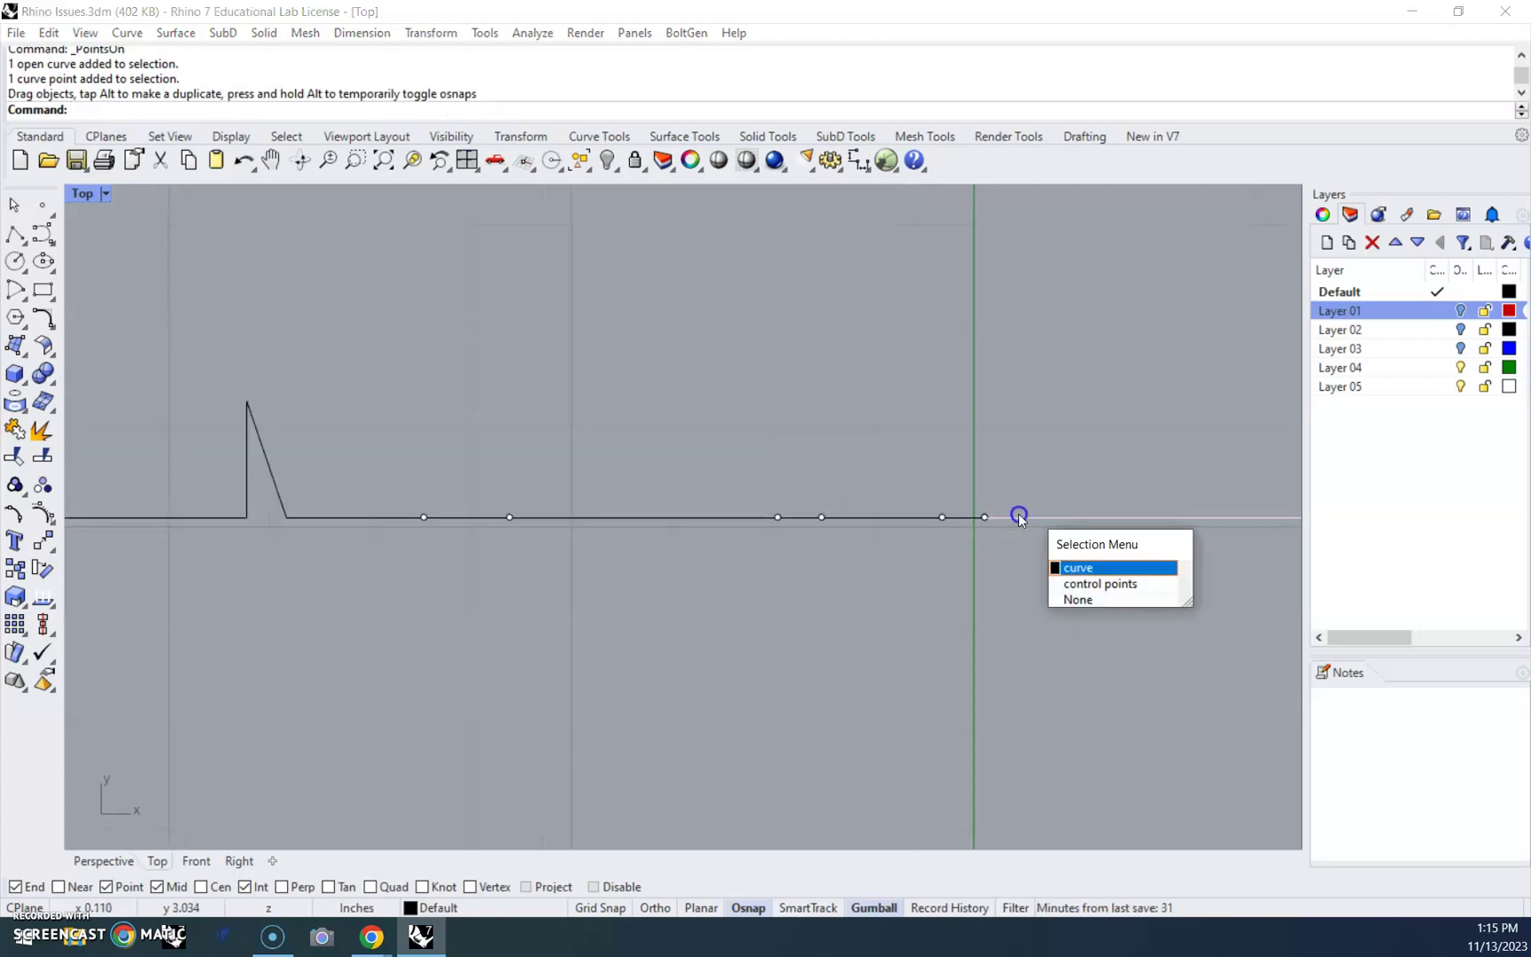
left_click(925, 518)
left_click(969, 549)
scroll(972, 556, "down", 6)
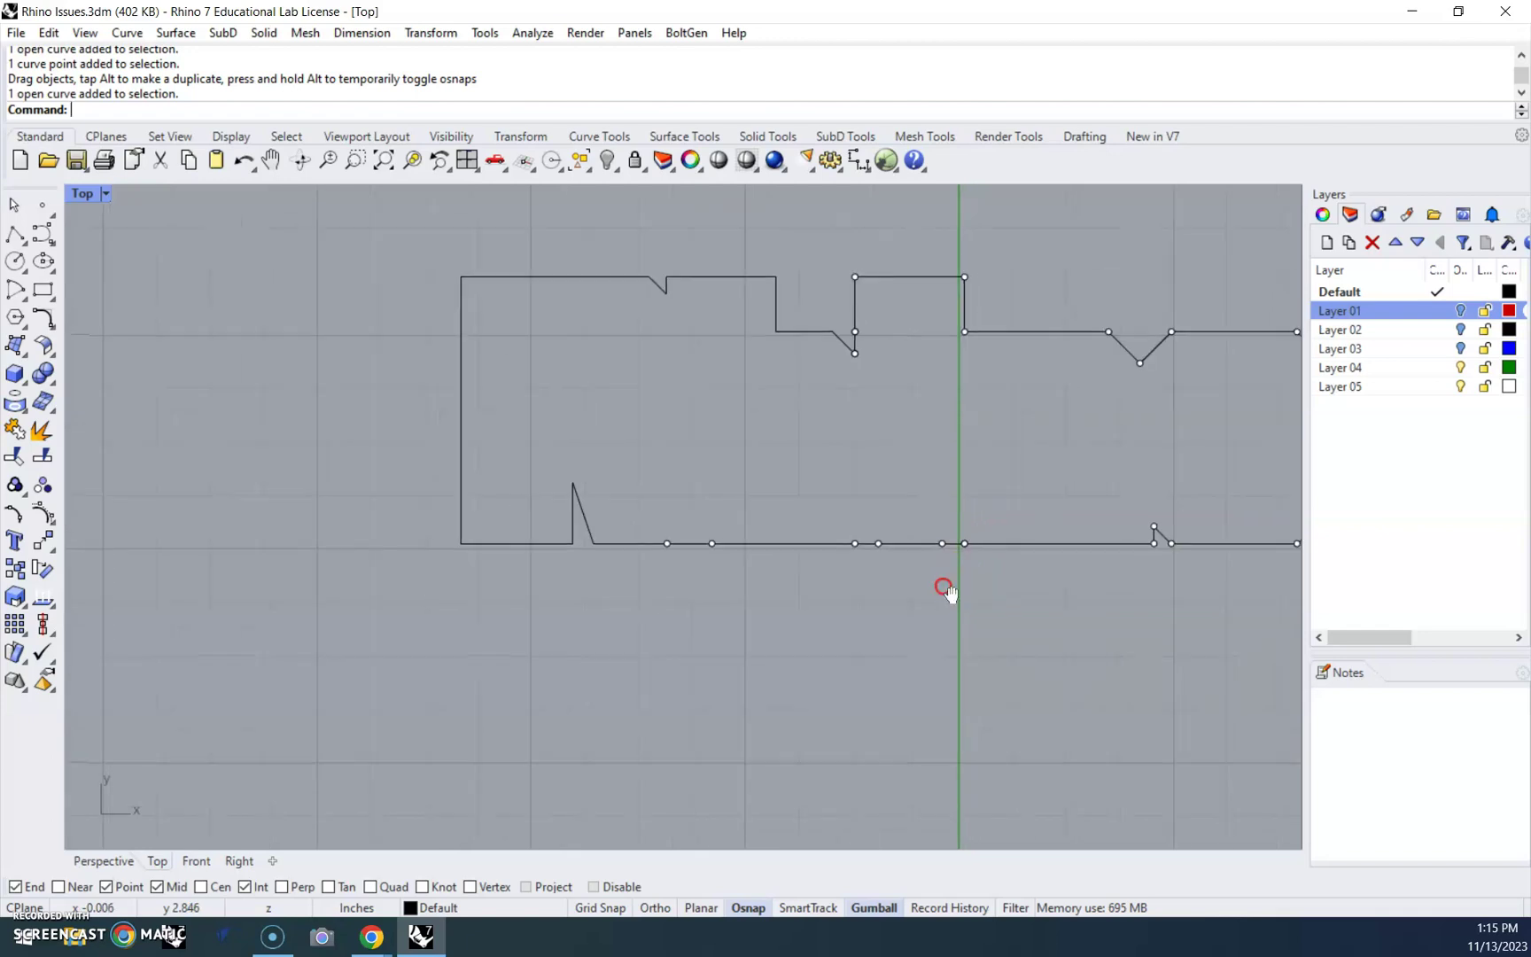
left_click(876, 539)
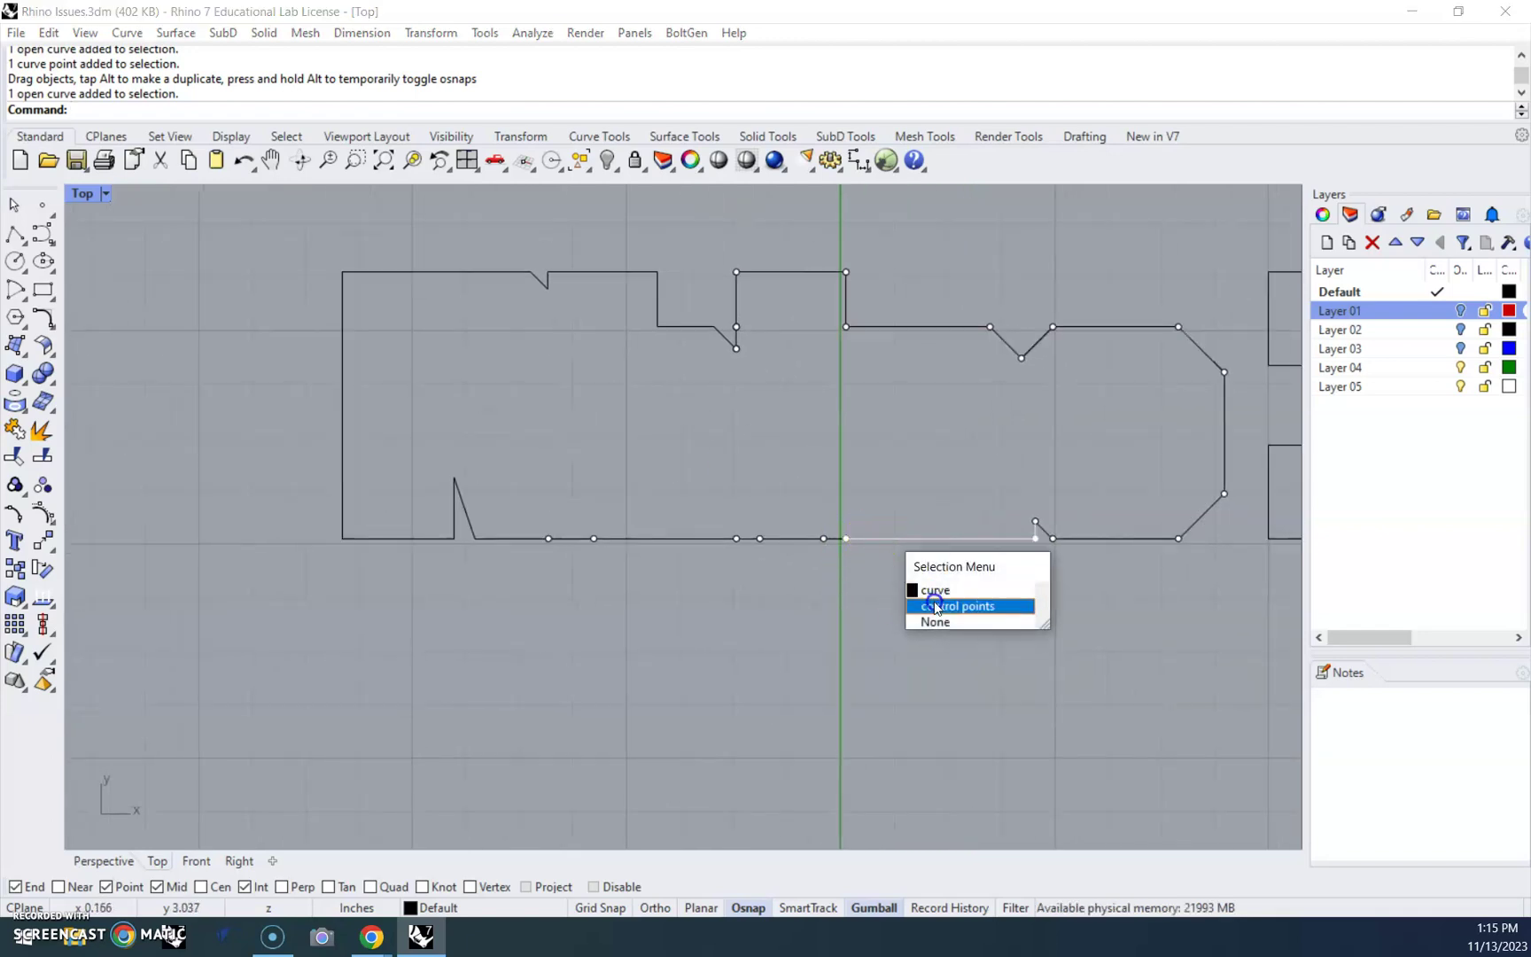
left_click(856, 592)
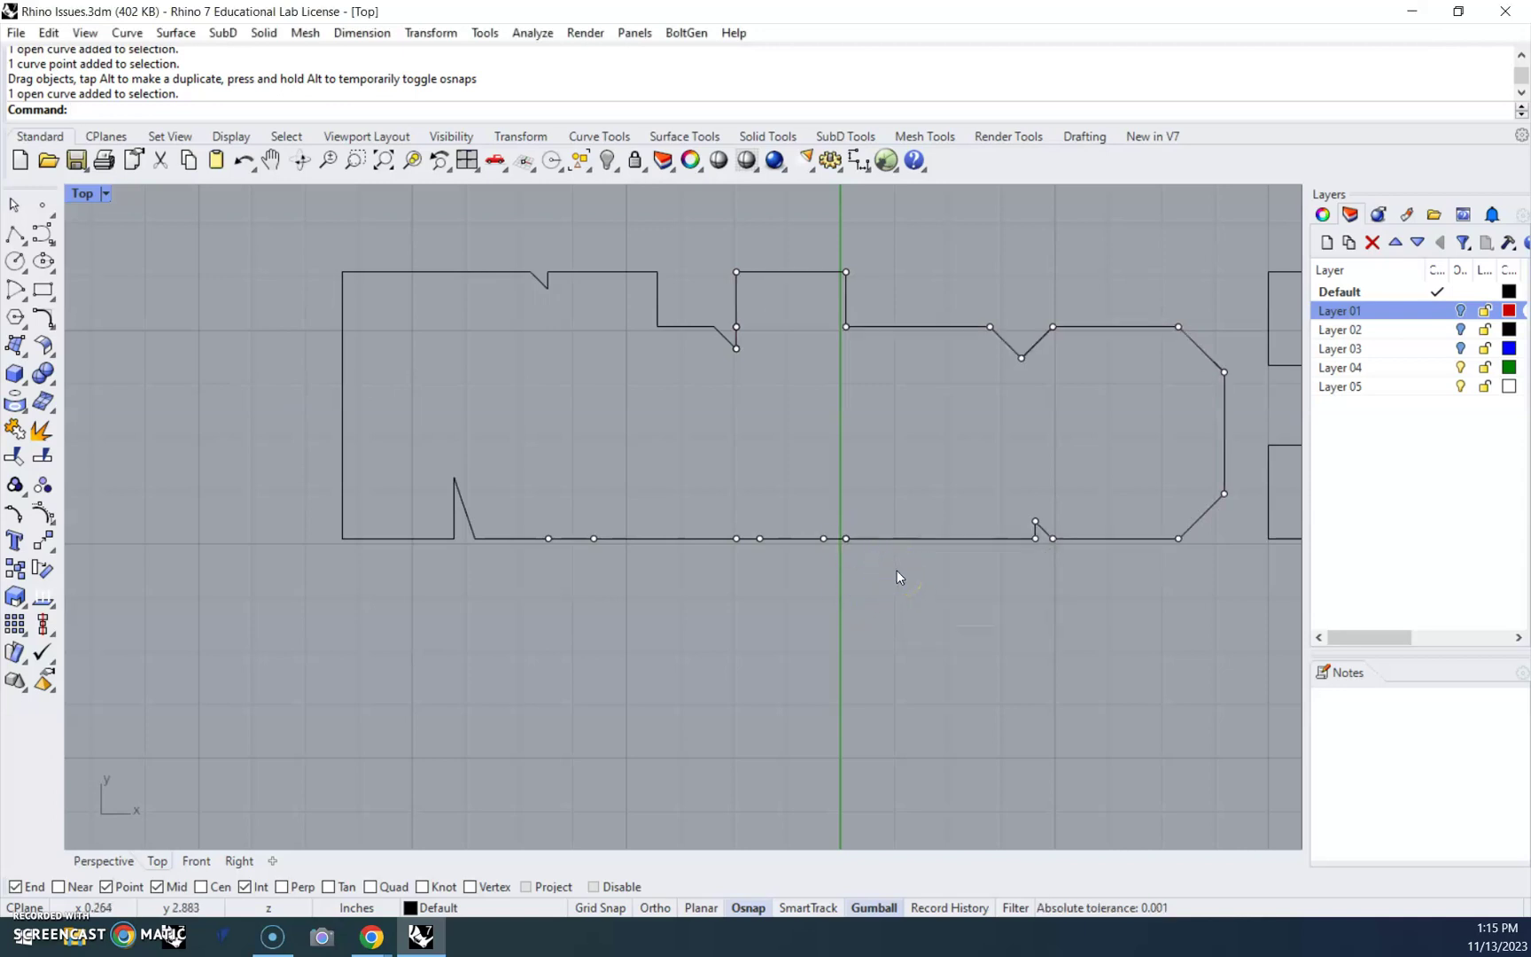
key("F11")
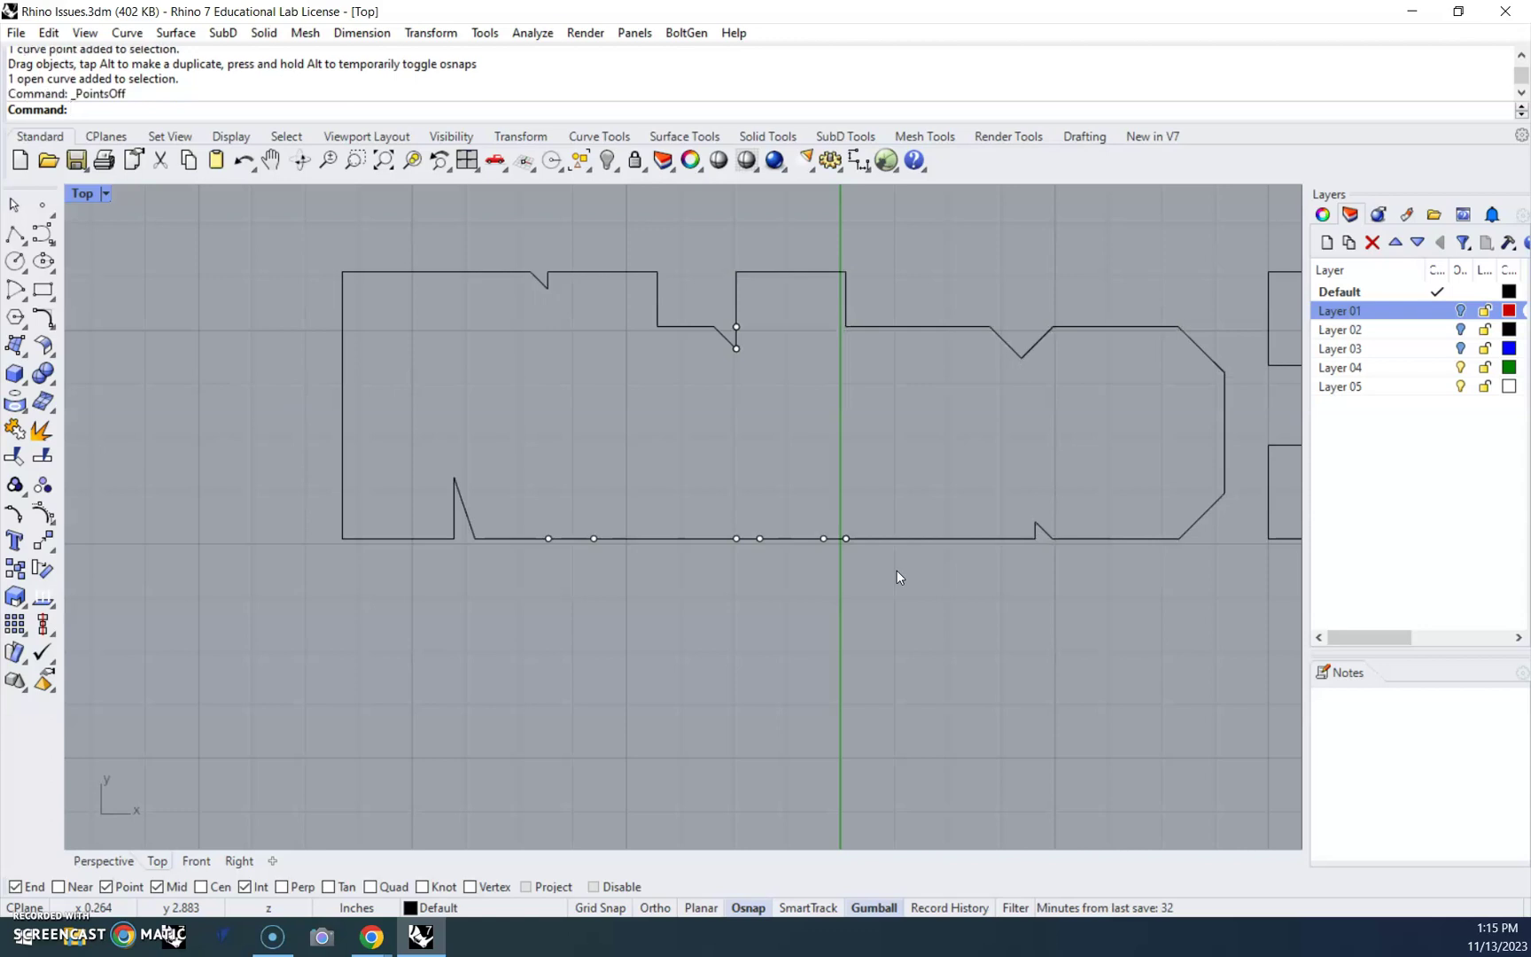
- Join the left and right outline portions at their shared endpoint near the vertical axis
scroll(833, 532, "up", 2)
left_click(833, 543)
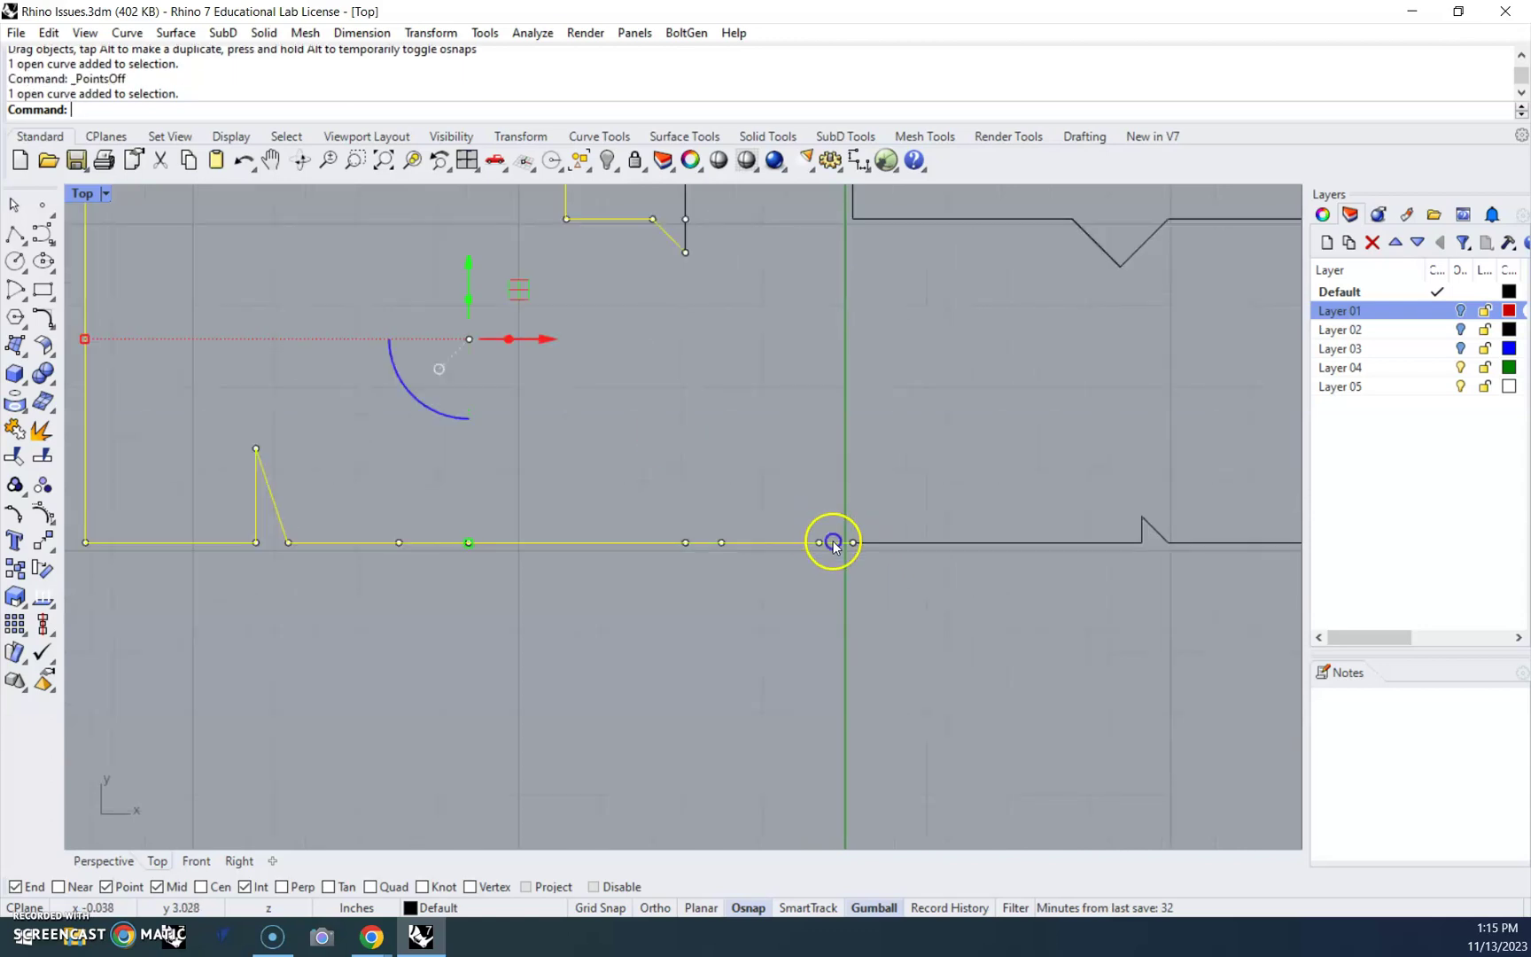
left_click(877, 543)
left_click(788, 543)
left_click_drag(877, 566, 769, 486)
type("Join")
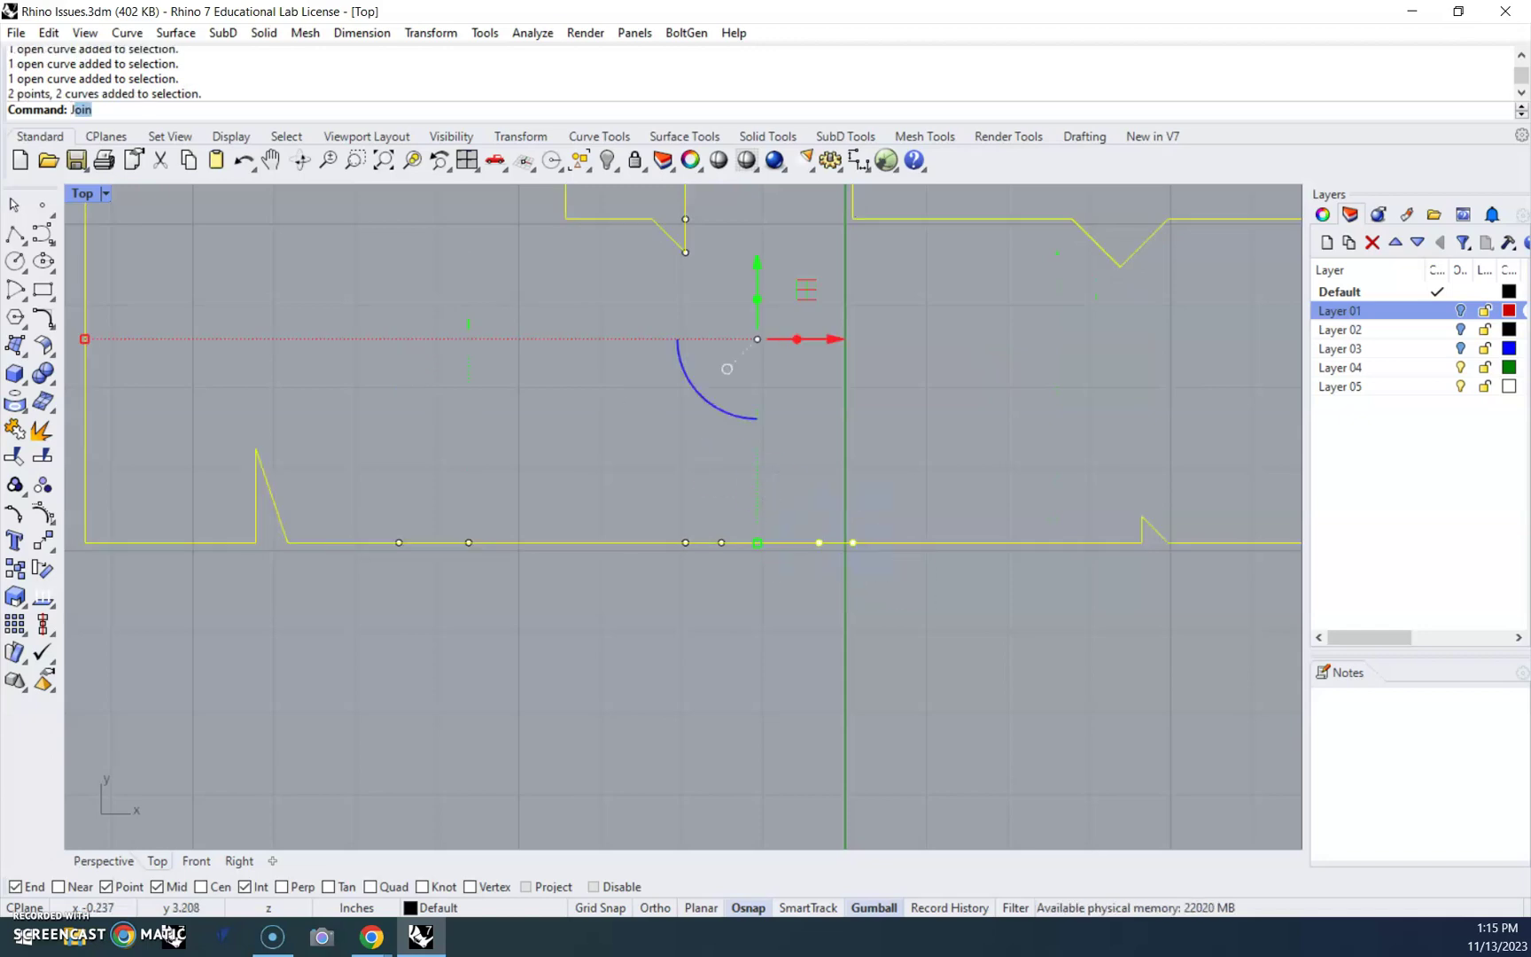
key("Return")
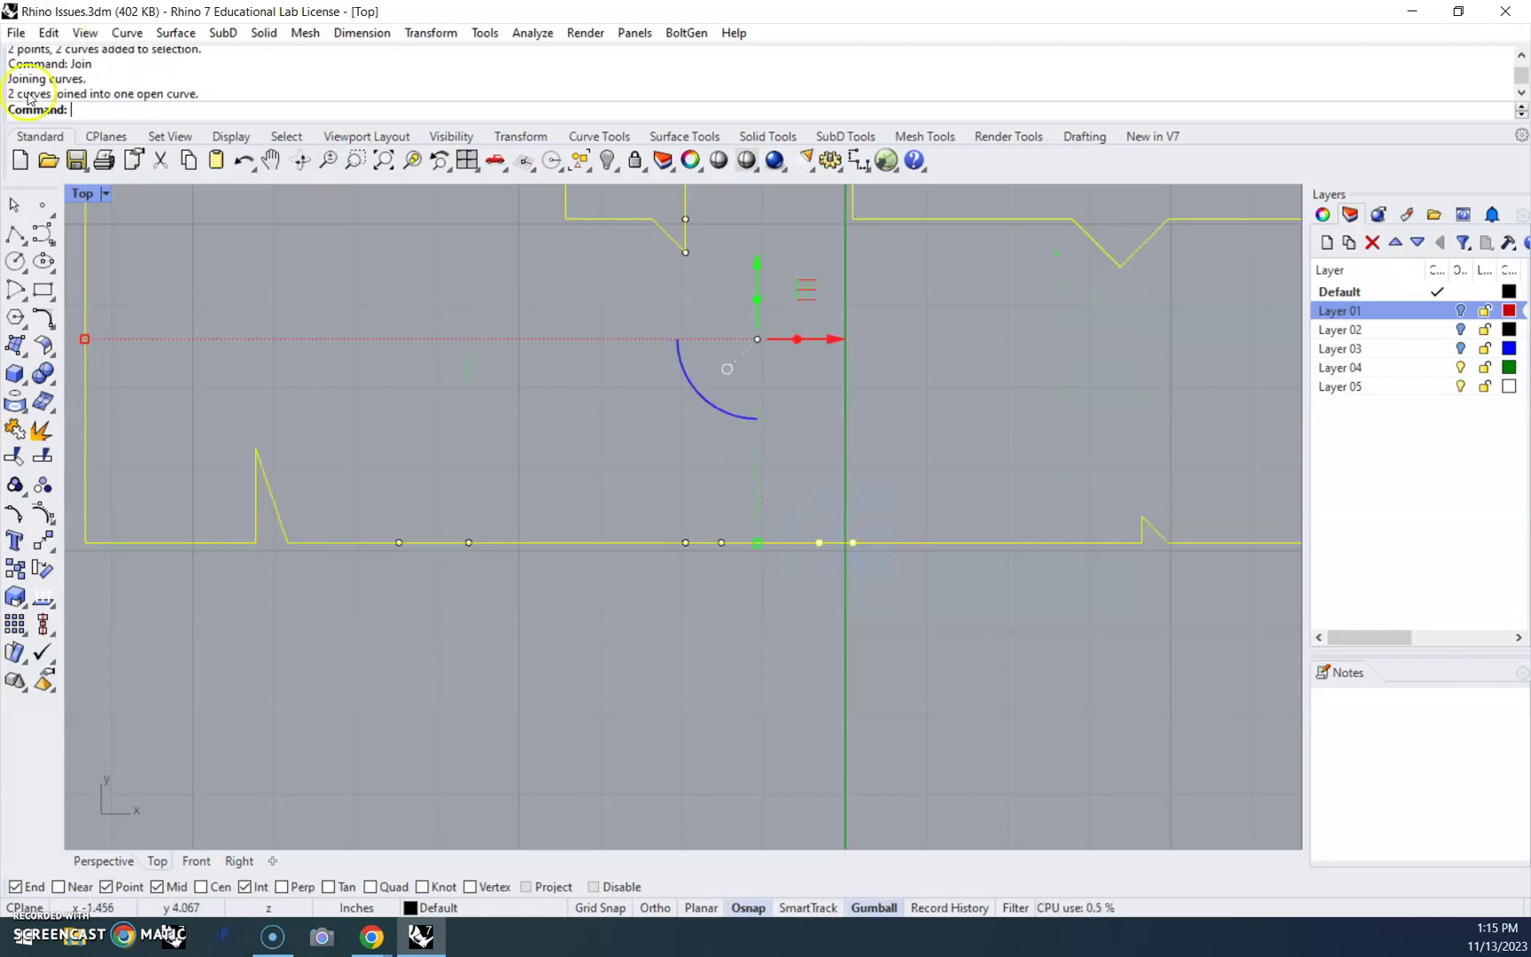
- Explode the joined outline into separate segments to isolate the overlap at the notch with two marked endpoints
left_click(399, 256)
scroll(537, 471, "up", 9)
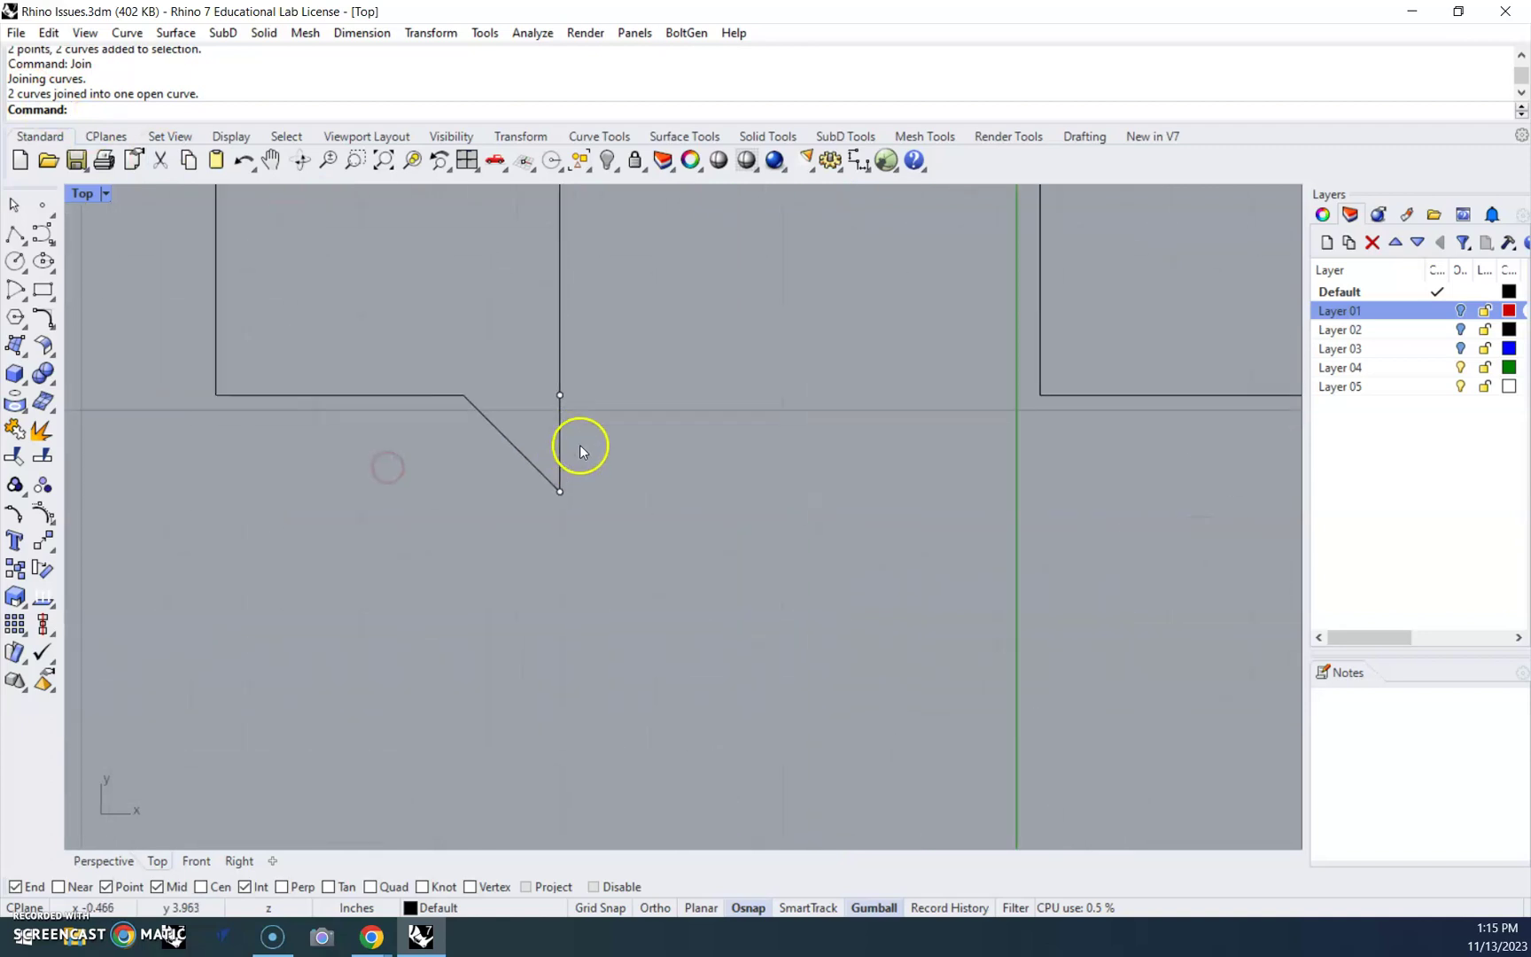
left_click(542, 407)
scroll(544, 410, "down", 5)
left_click(556, 412)
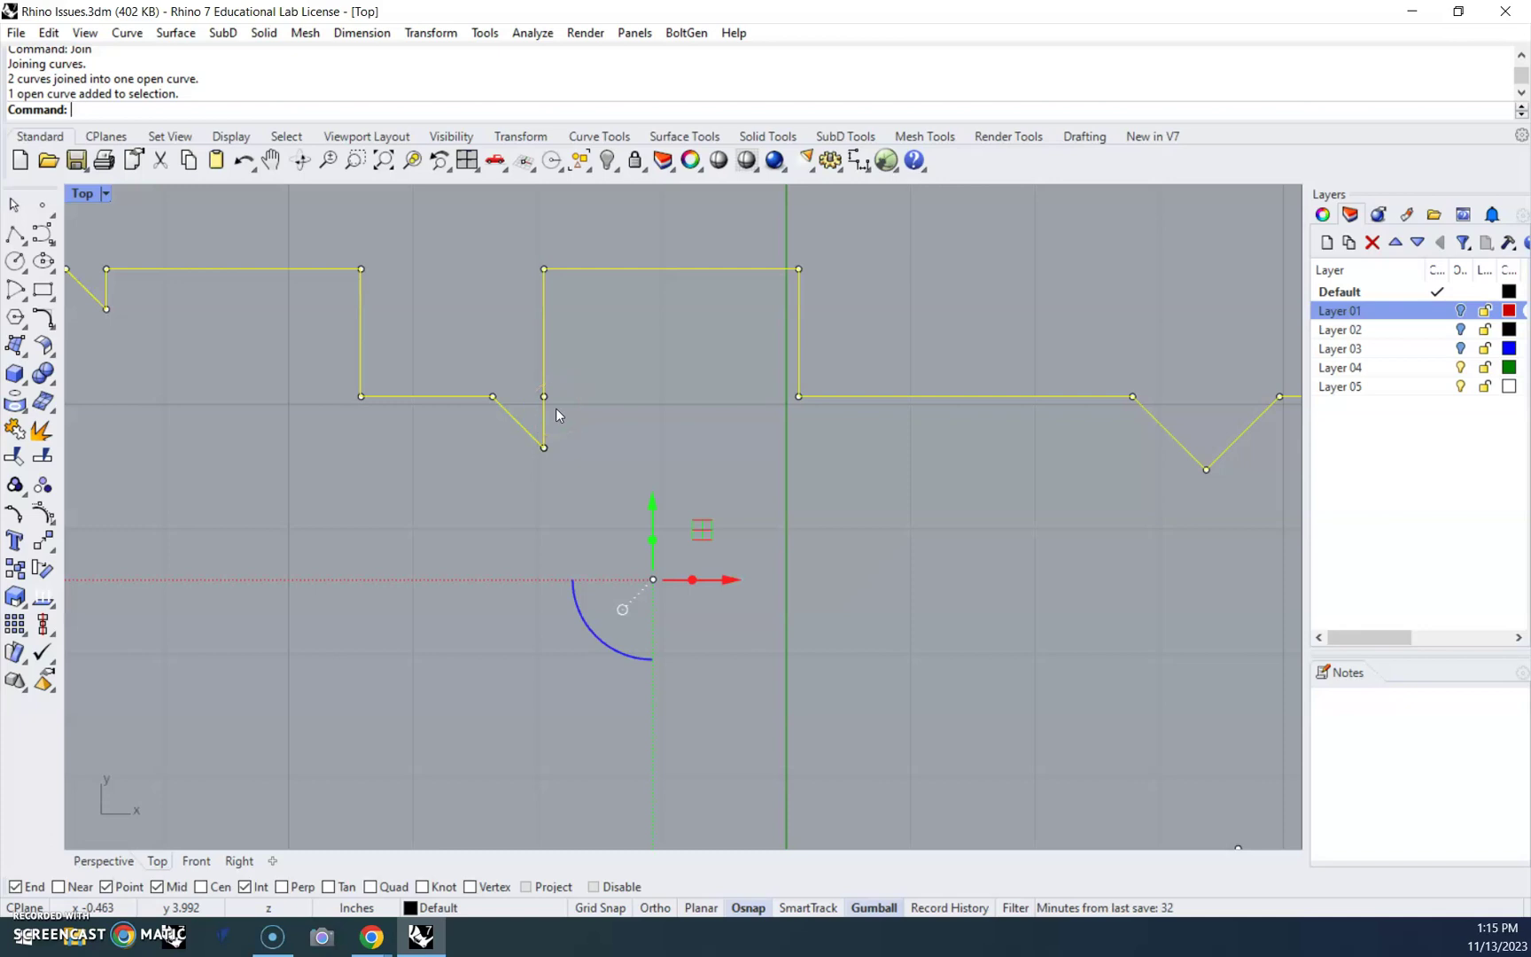
type("Explode")
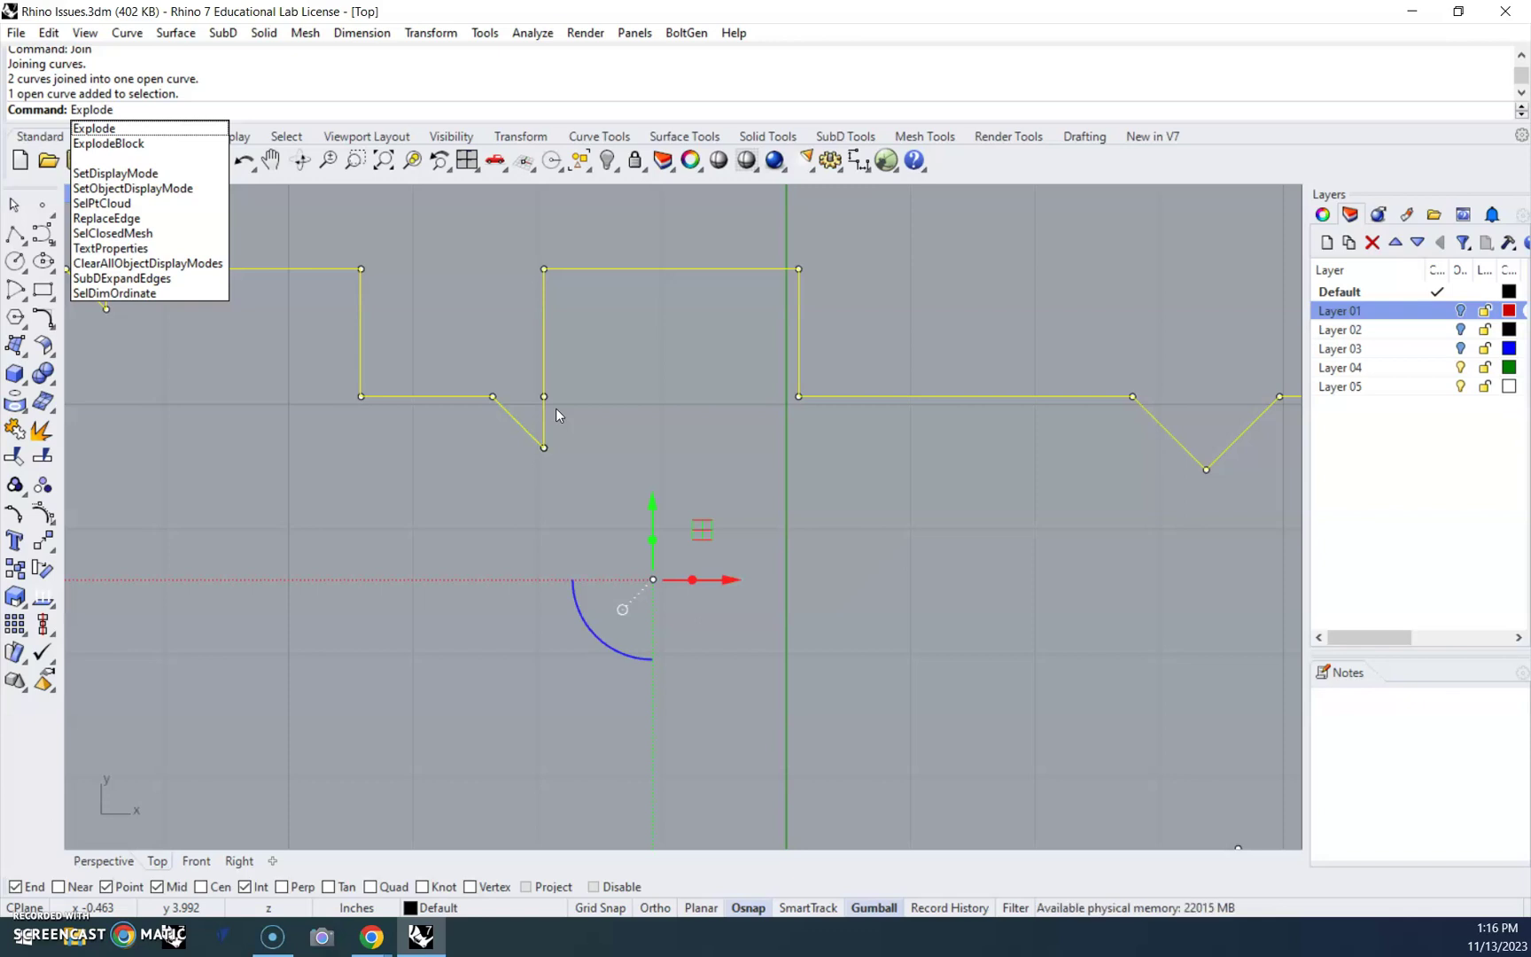
key("Return")
left_click(569, 426)
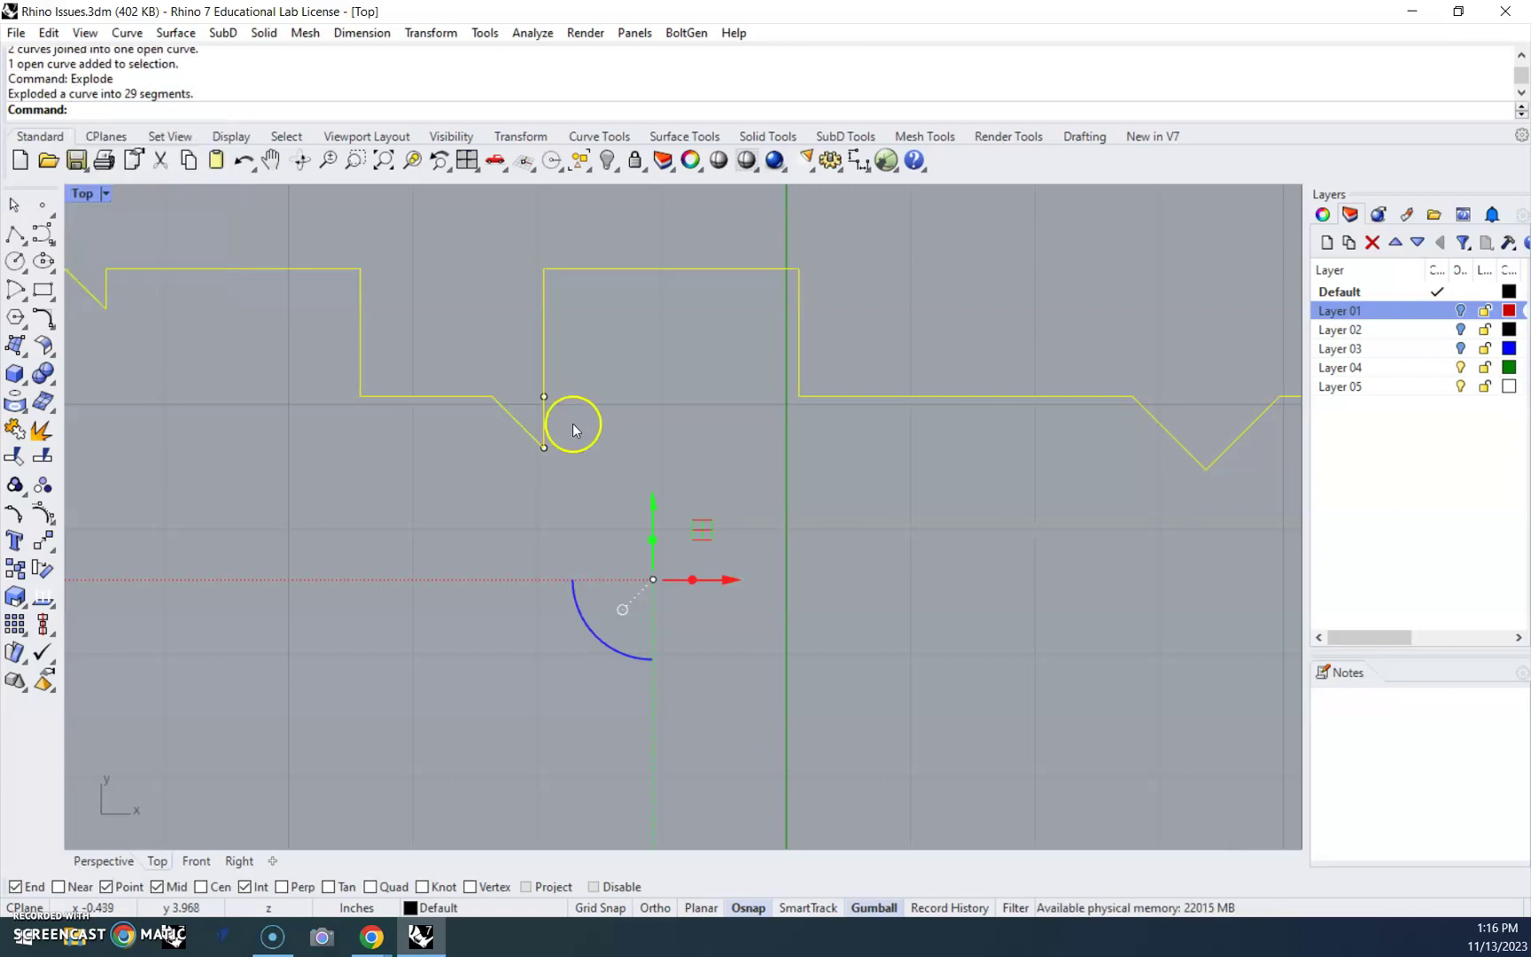
- Delete one of the duplicate vertical segments between the two marked endpoints at the upper notch
left_click(542, 420)
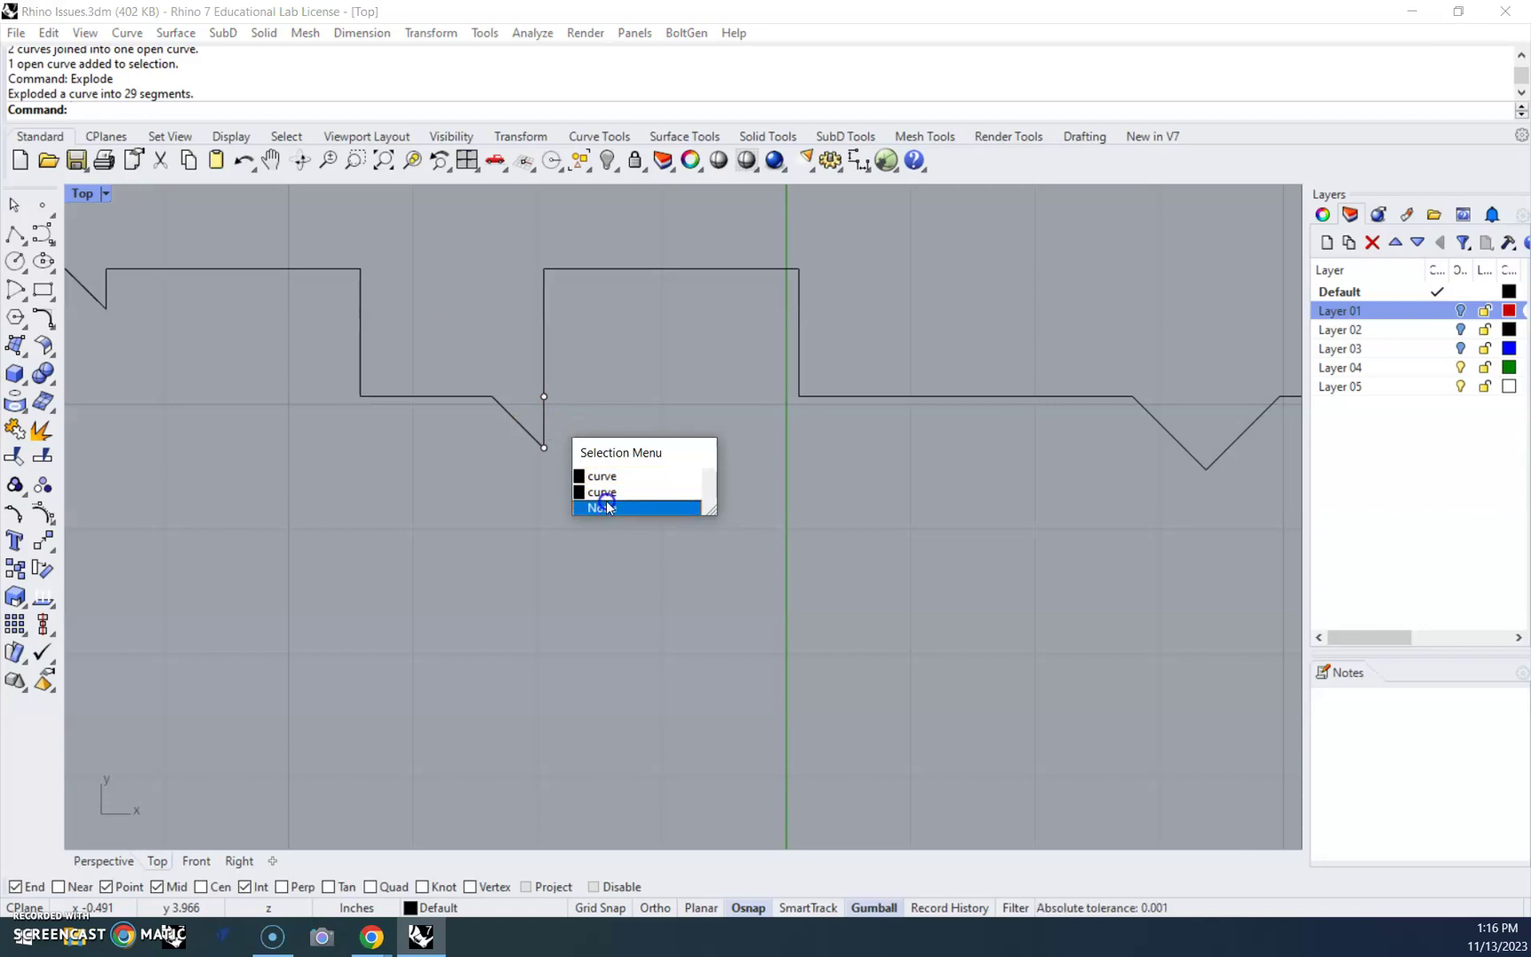
left_click(545, 422)
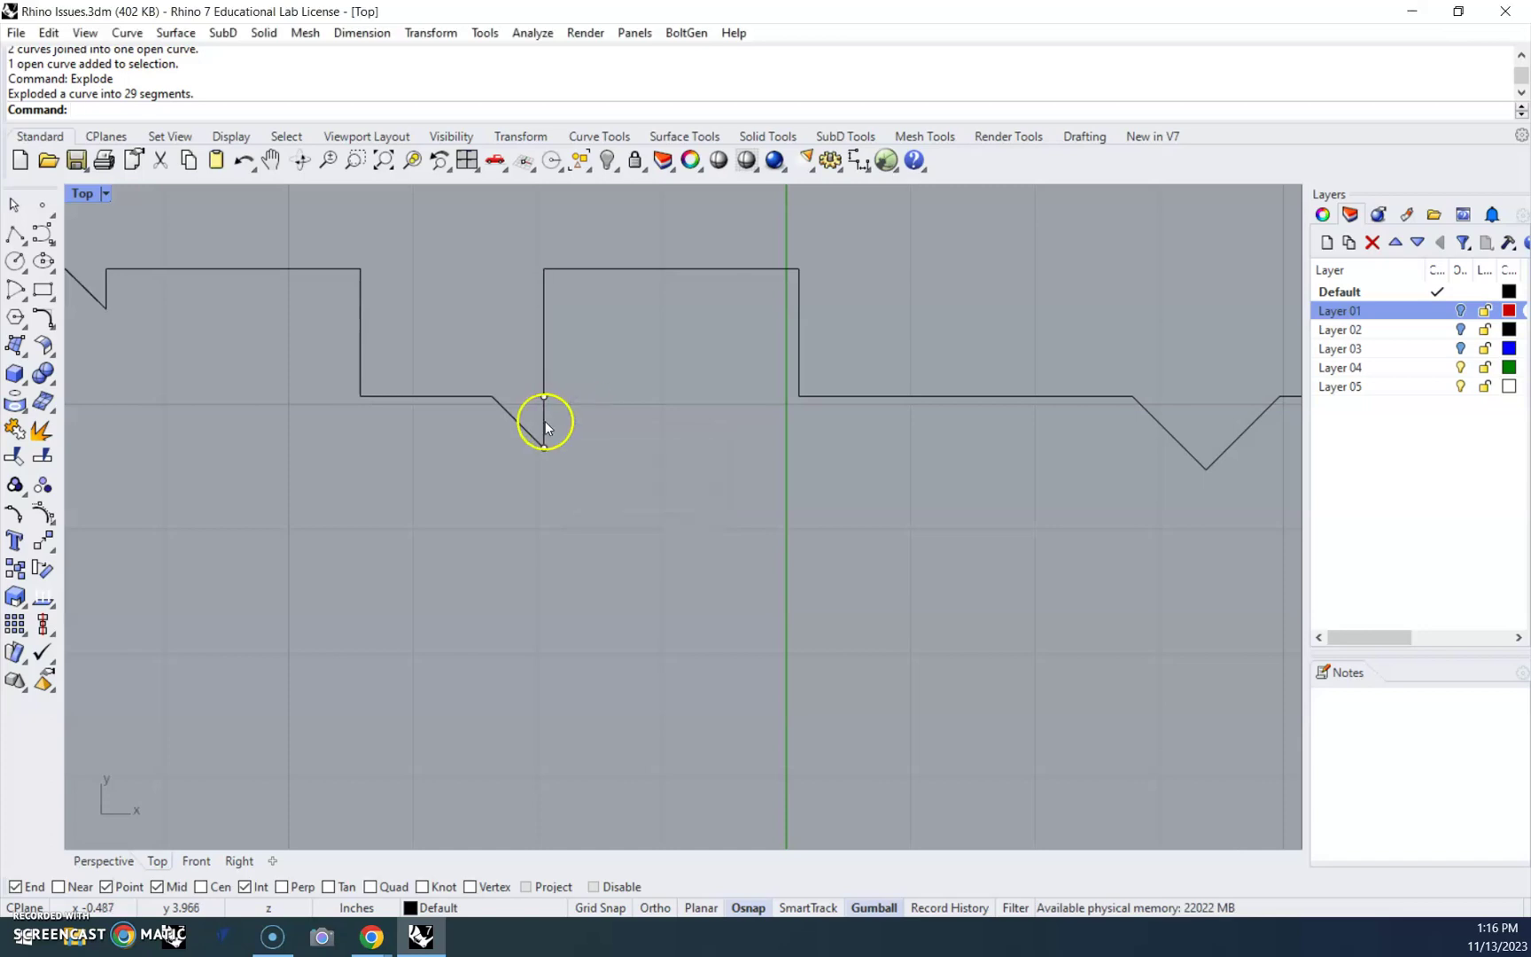
left_click(602, 498)
key("Delete")
scroll(602, 497, "down", 5)
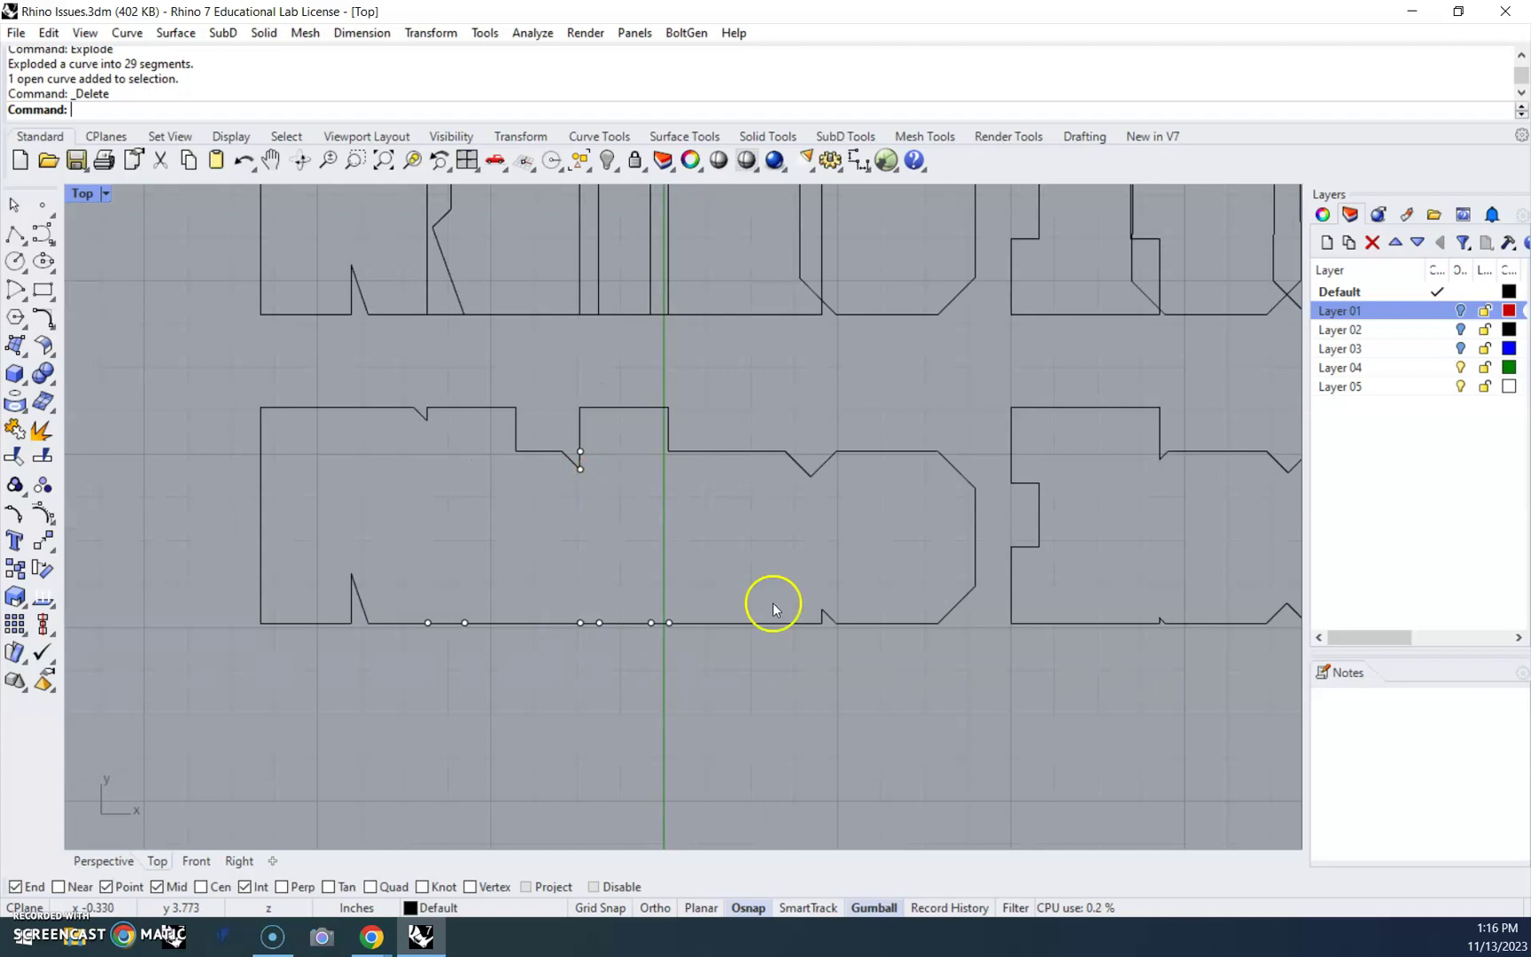
- Join the exploded segments of the left word's outline
left_click_drag(973, 690, 242, 347)
type("Join")
key("Return")
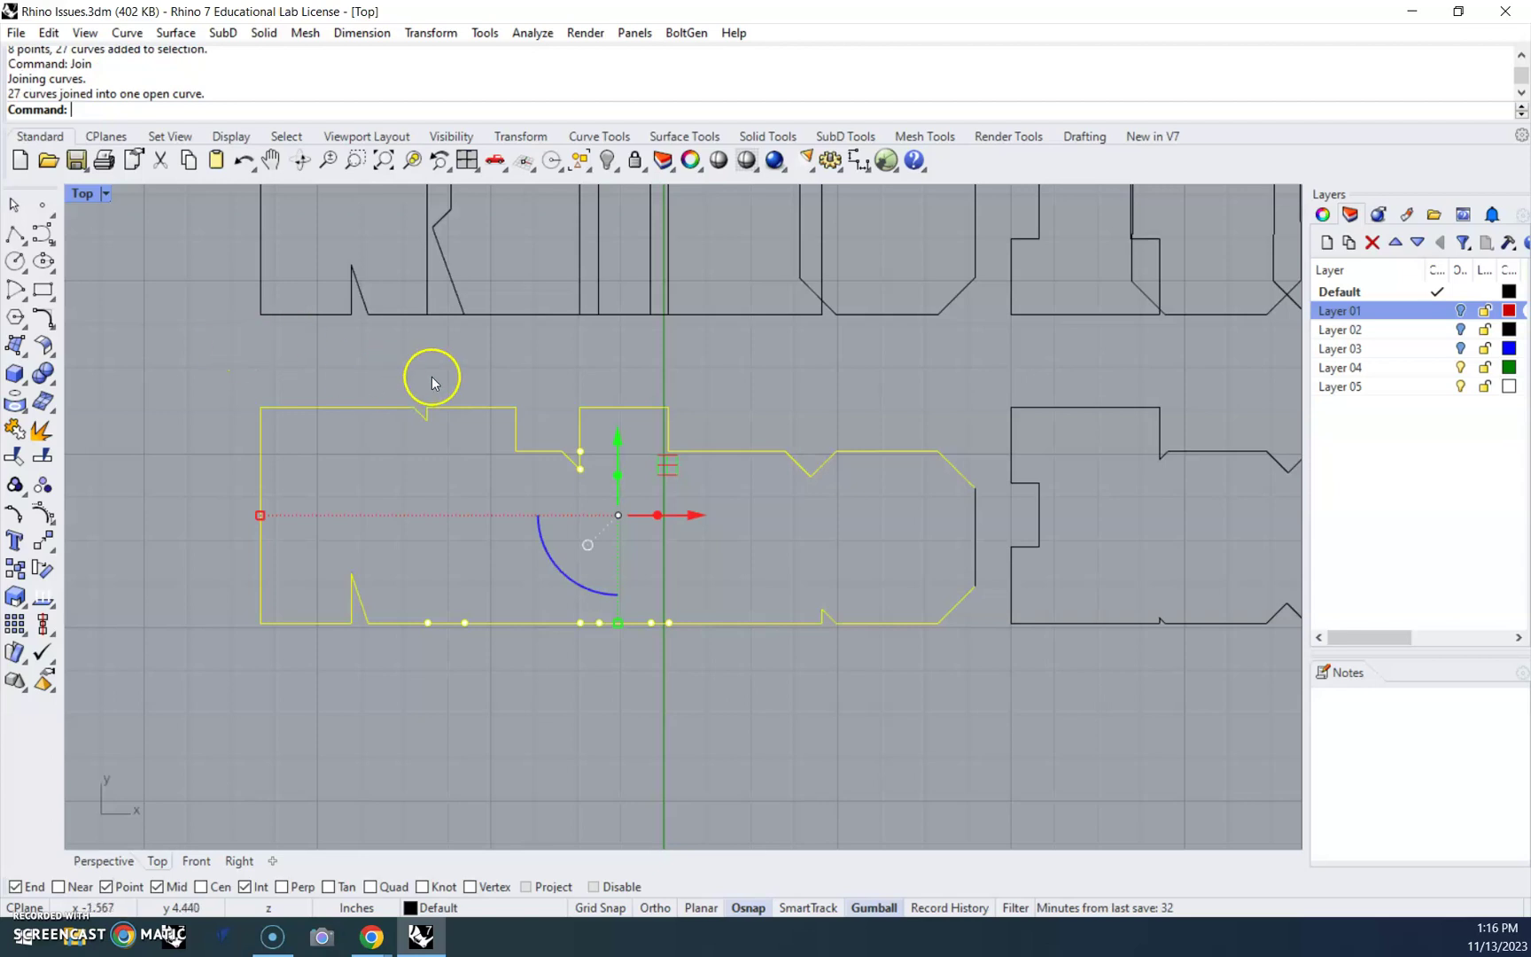
left_click(517, 385)
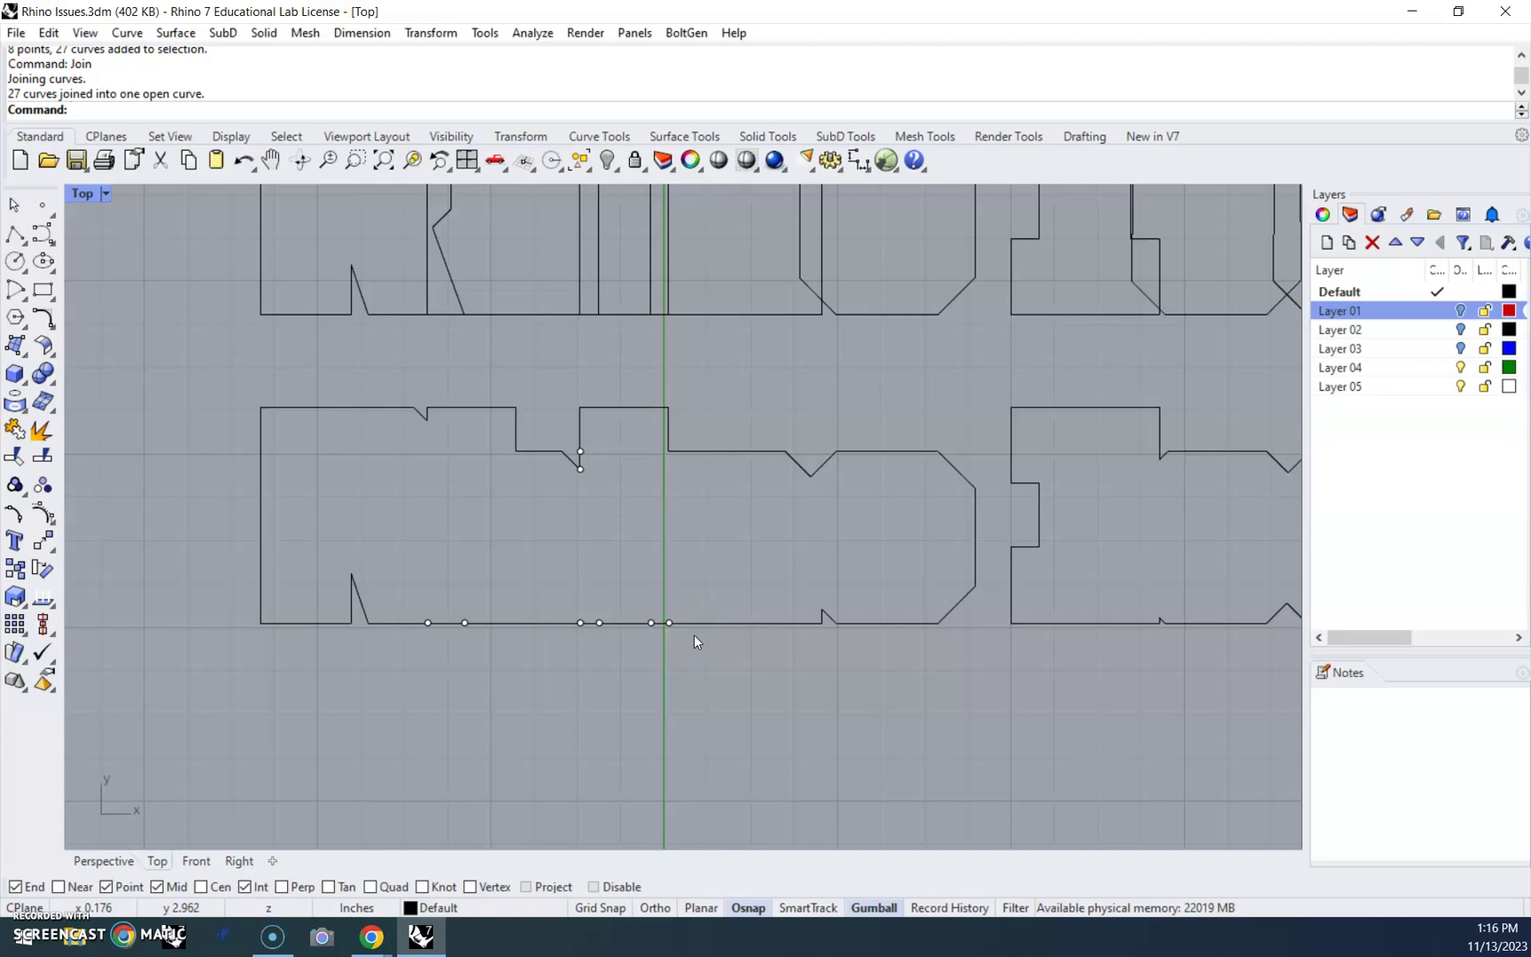
- Select all point objects with SelPt and delete them
left_click(683, 572)
type("SelPt")
key("Return")
key("Delete")
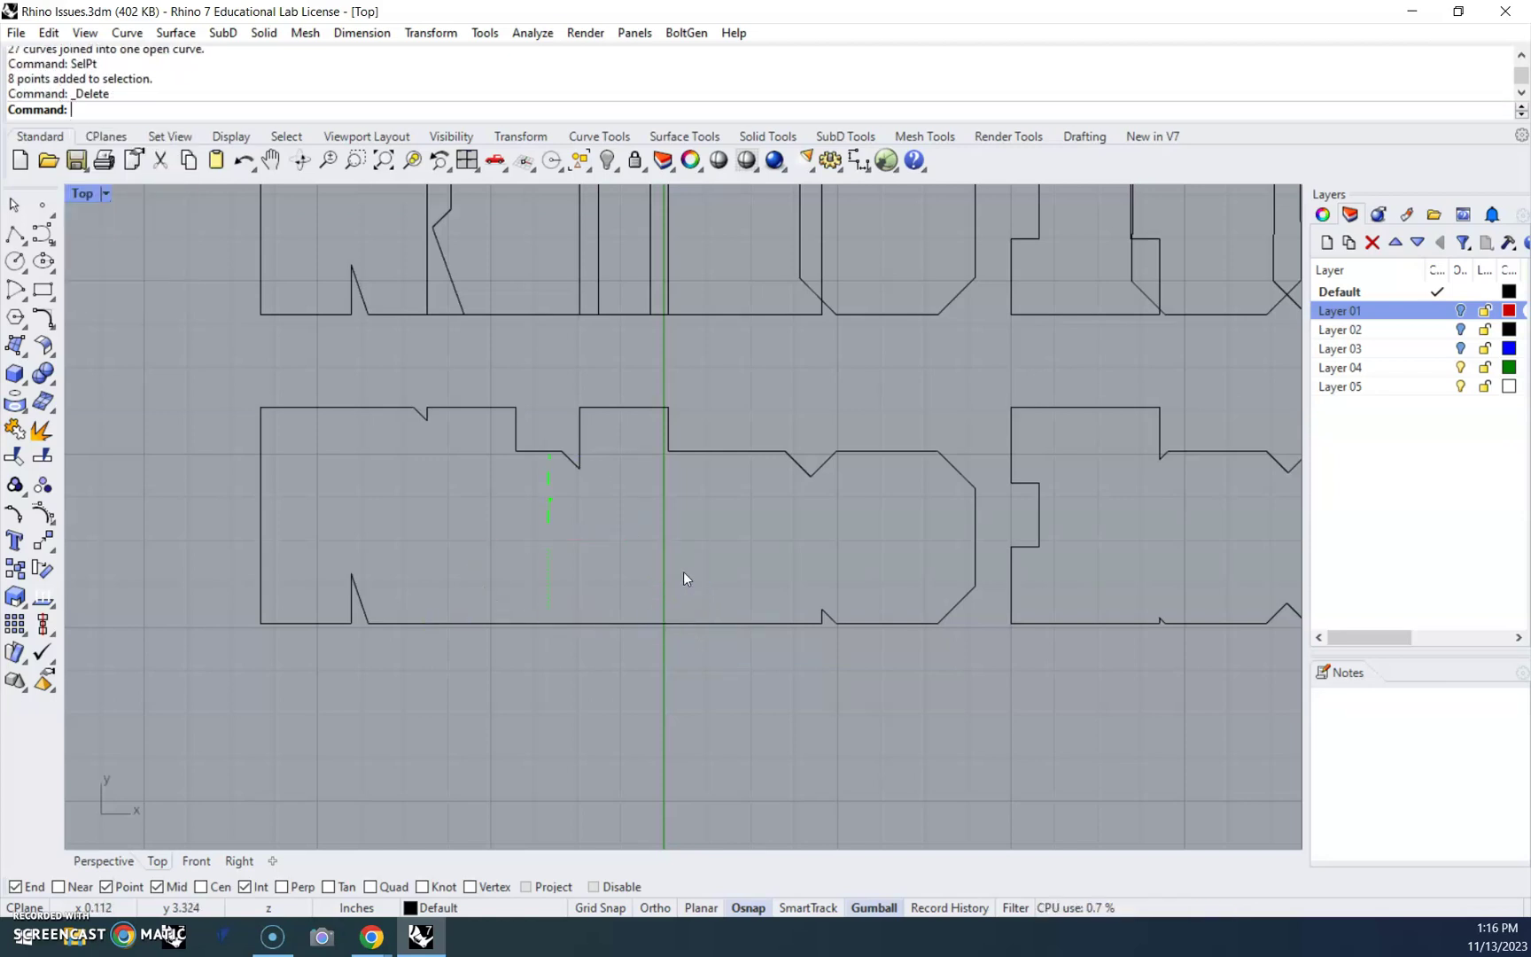
- Mark the start and end of the joined open outline with CrvStart and CrvEnd points
left_click(609, 408)
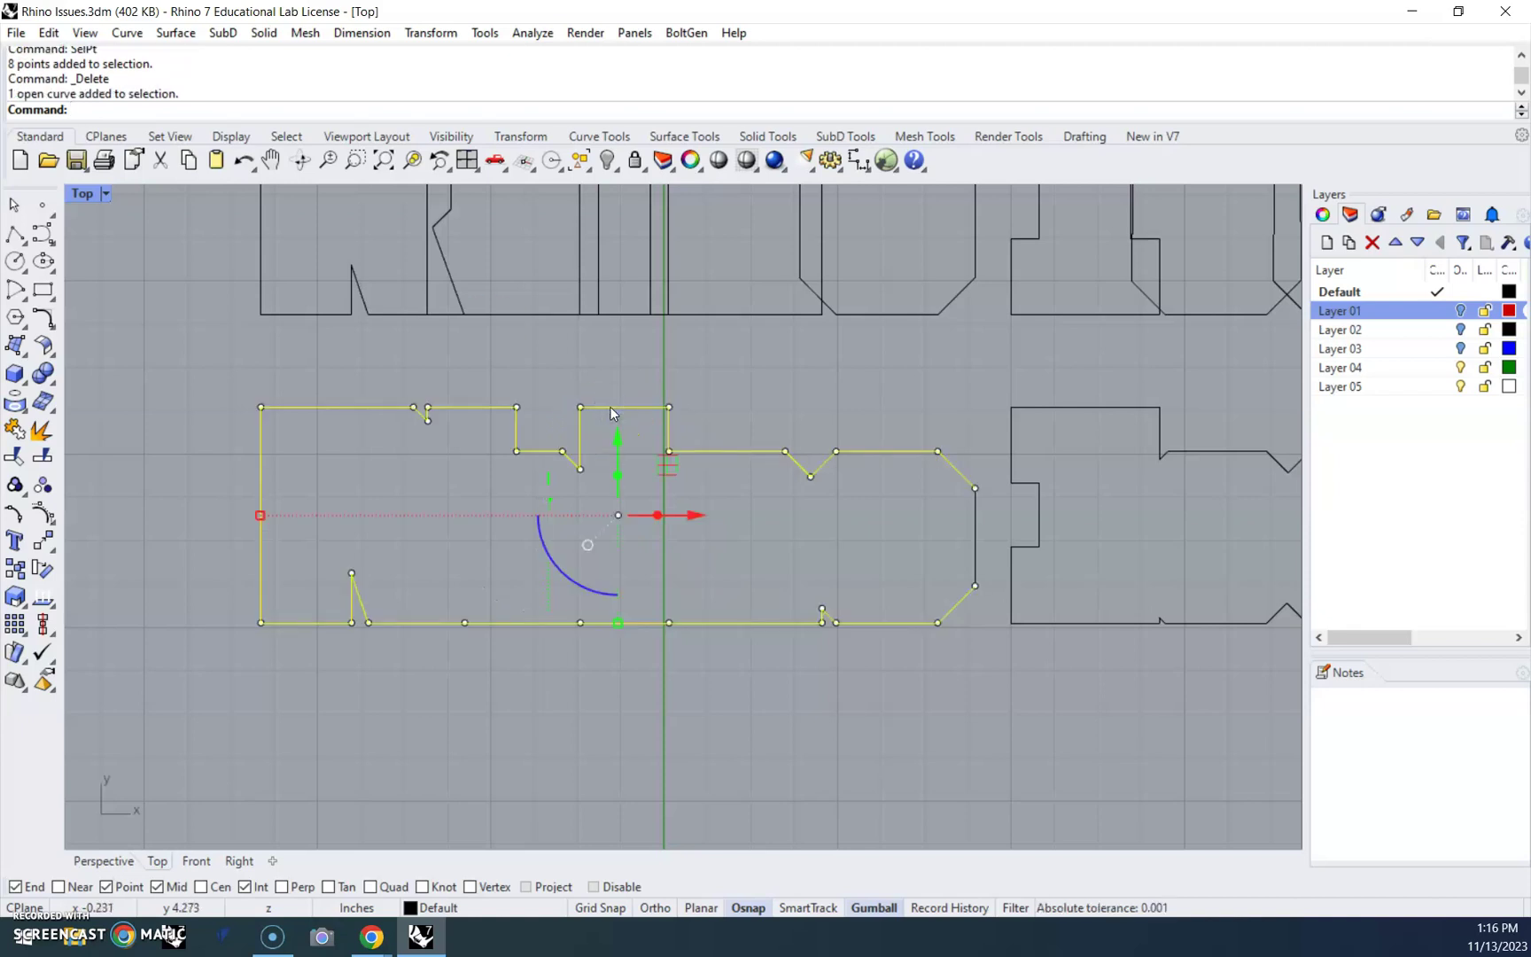
type("rvStart")
key("Return")
type("CrvEnd")
key("Return")
key("Escape")
- Examine the corner where the outline's right-hand diagonal meets the vertical edge, selecting the adjoining curves
right_click_drag(941, 537, 703, 514)
scroll(718, 505, "up", 3)
left_click(712, 481)
scroll(690, 470, "up", 2)
left_click(783, 448)
left_click(746, 408)
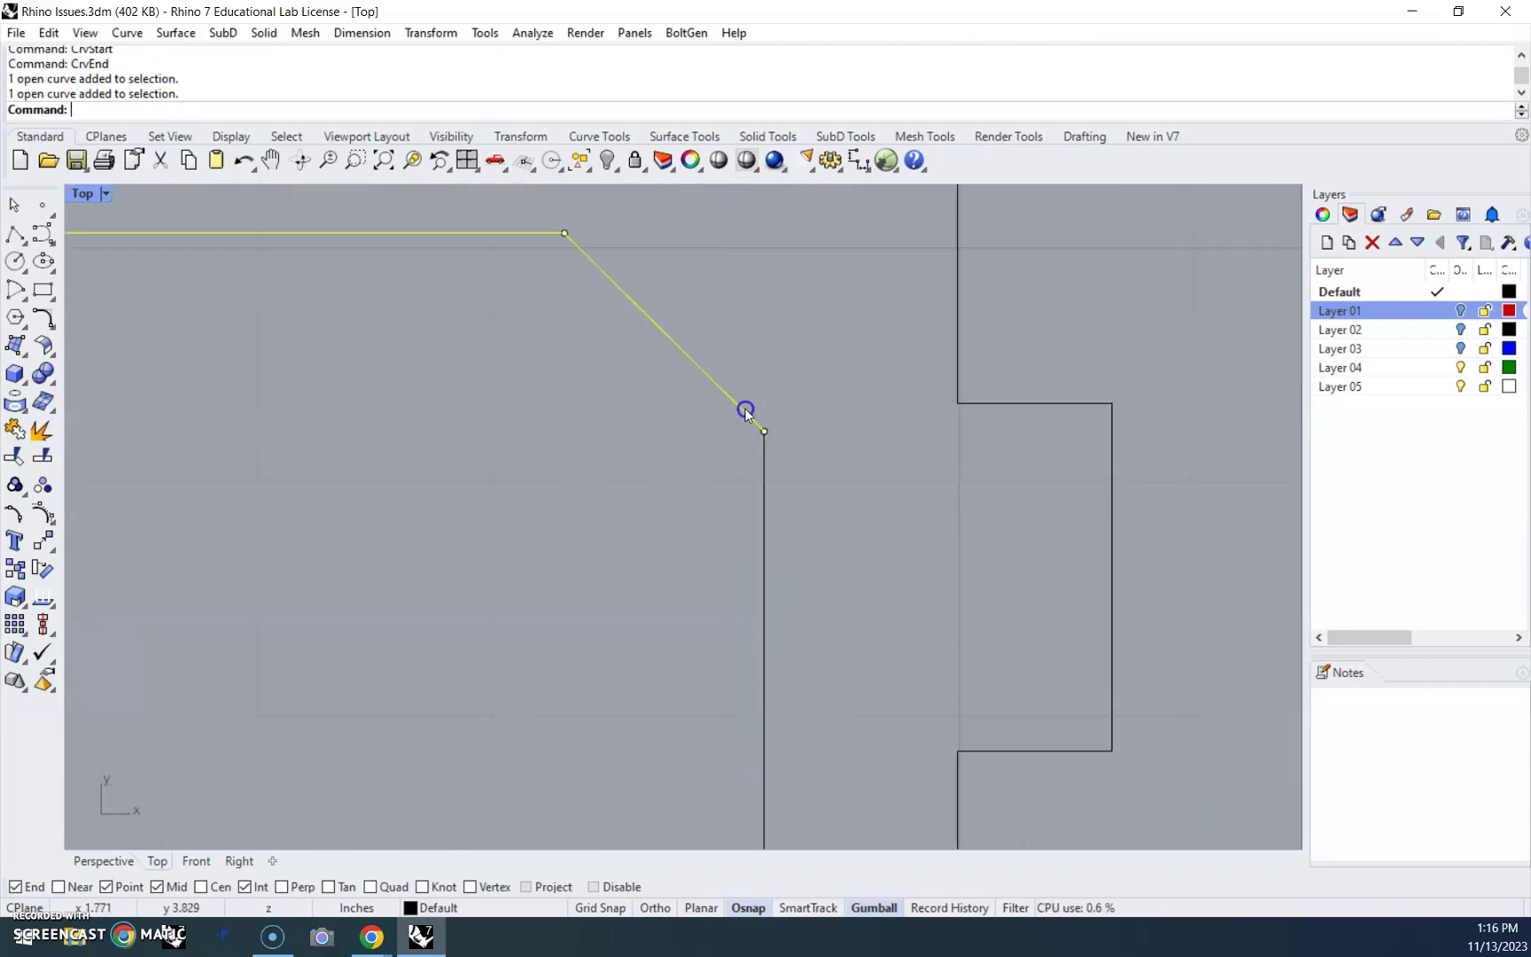
left_click(793, 478)
scroll(793, 479, "down", 5)
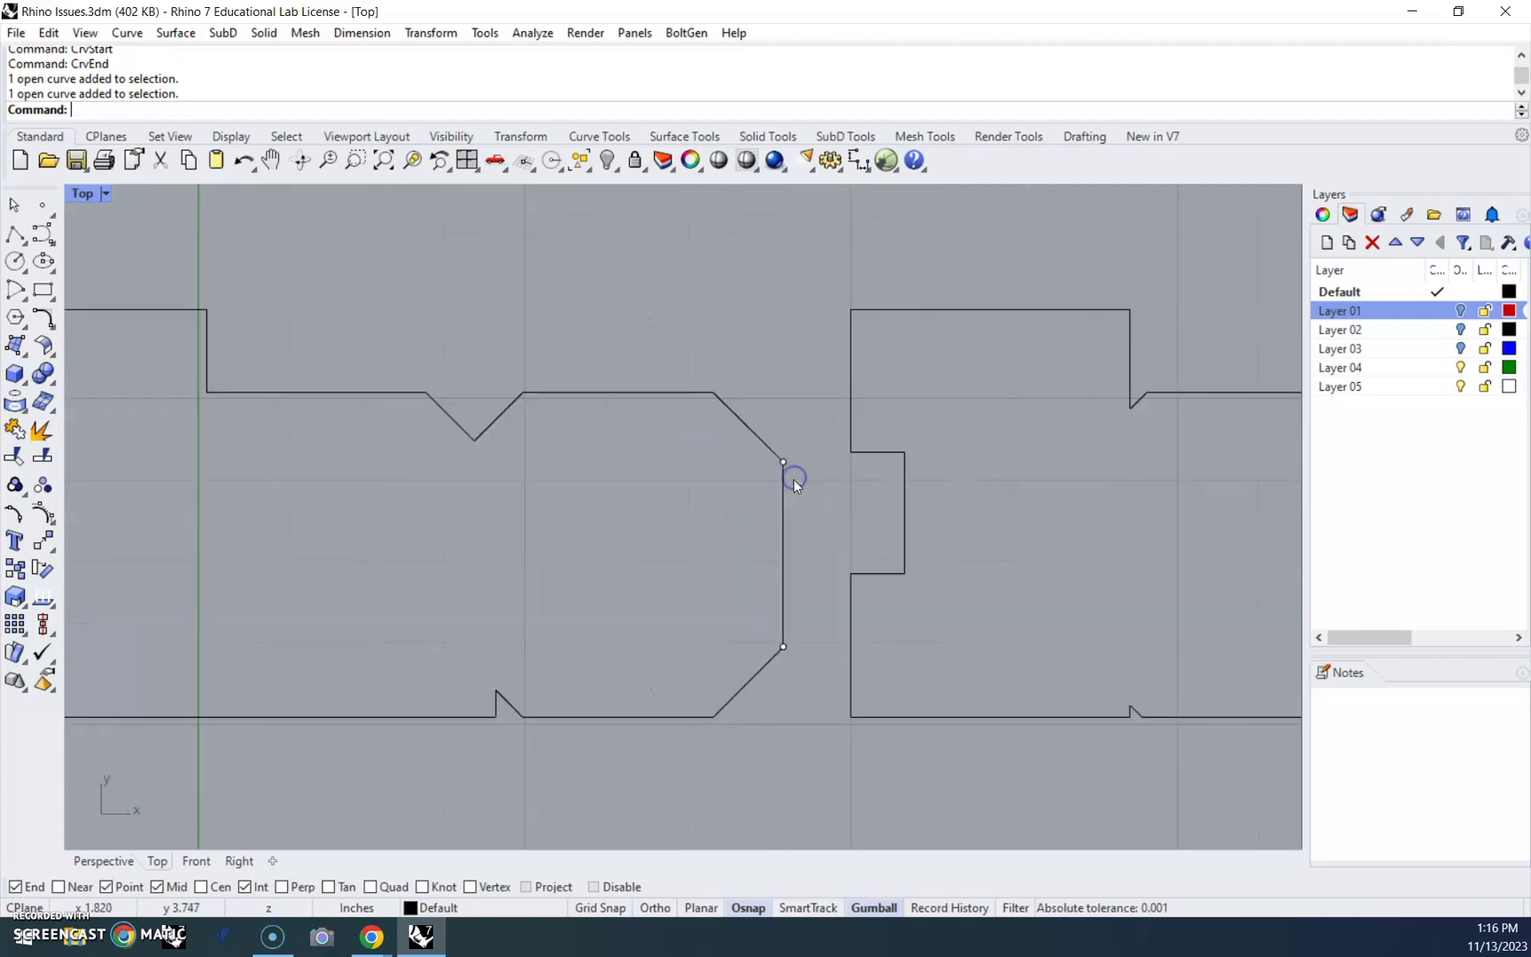
- Delete the right vertical edge to inspect both marked endpoints for duplicates, and undo the deletion
left_click(784, 530)
key("Delete")
scroll(783, 693, "up", 6)
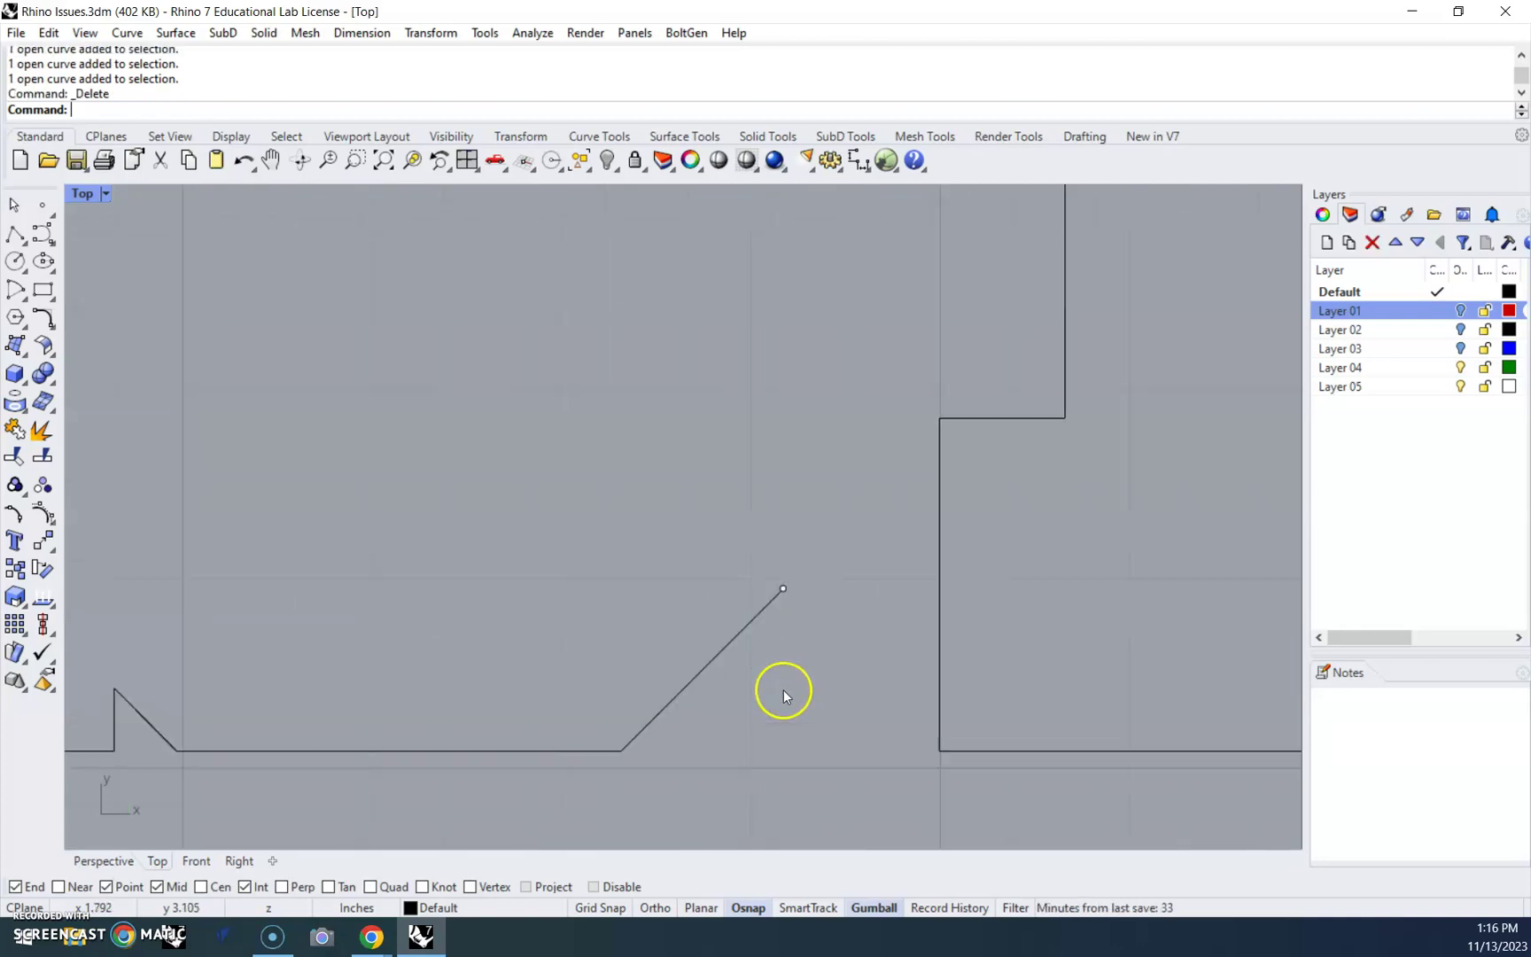
scroll(670, 519, "down", 8)
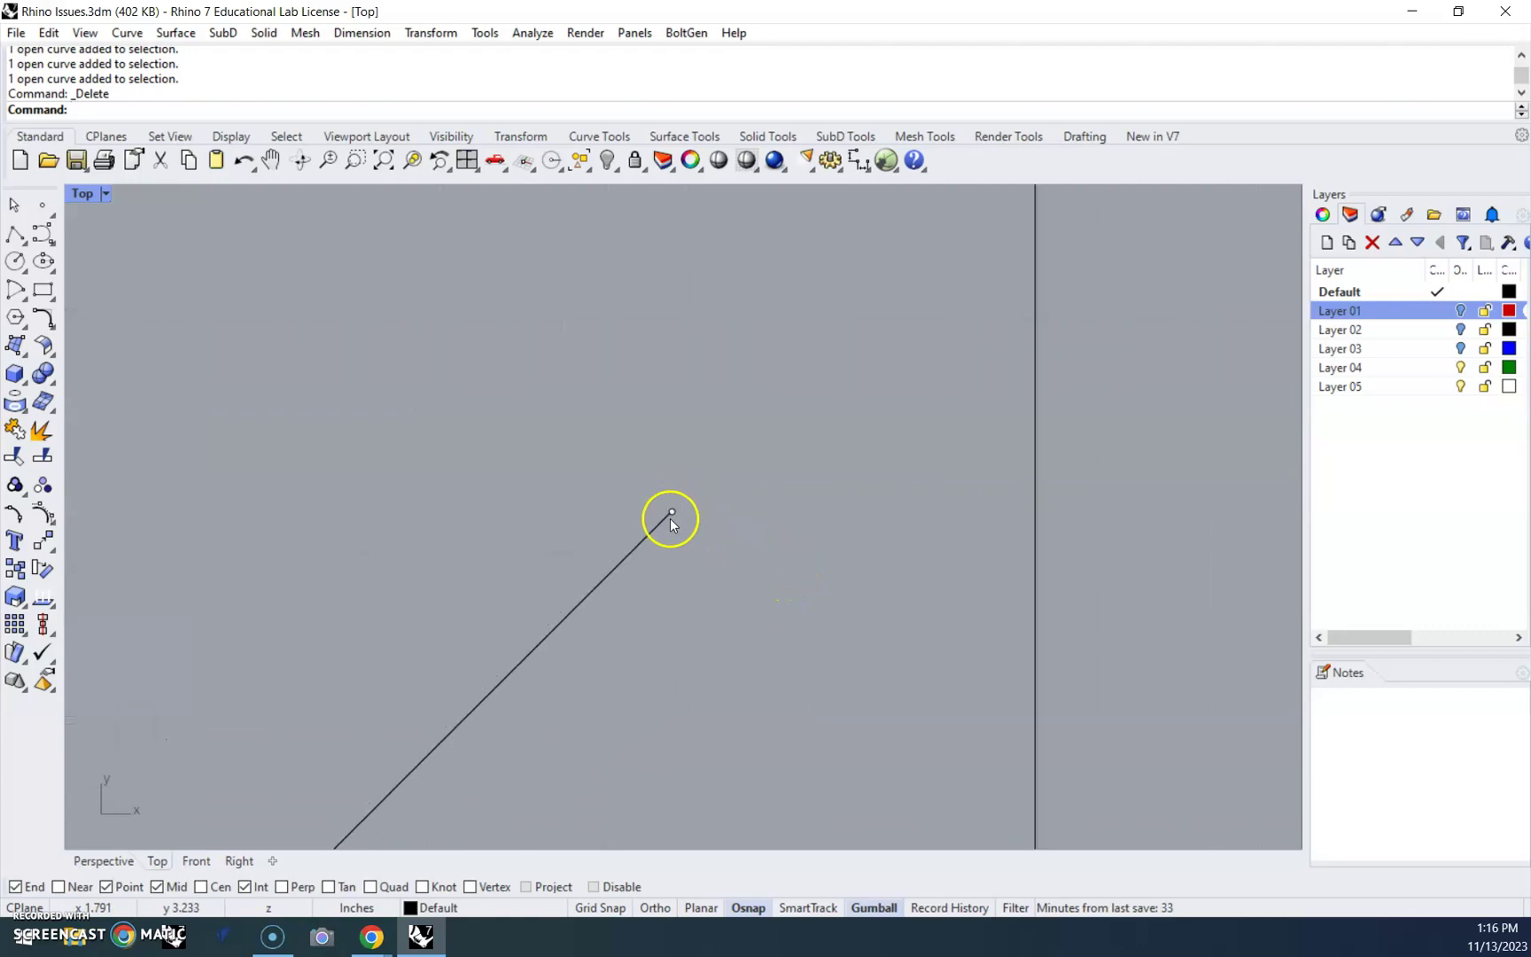
right_click_drag(705, 463, 797, 499)
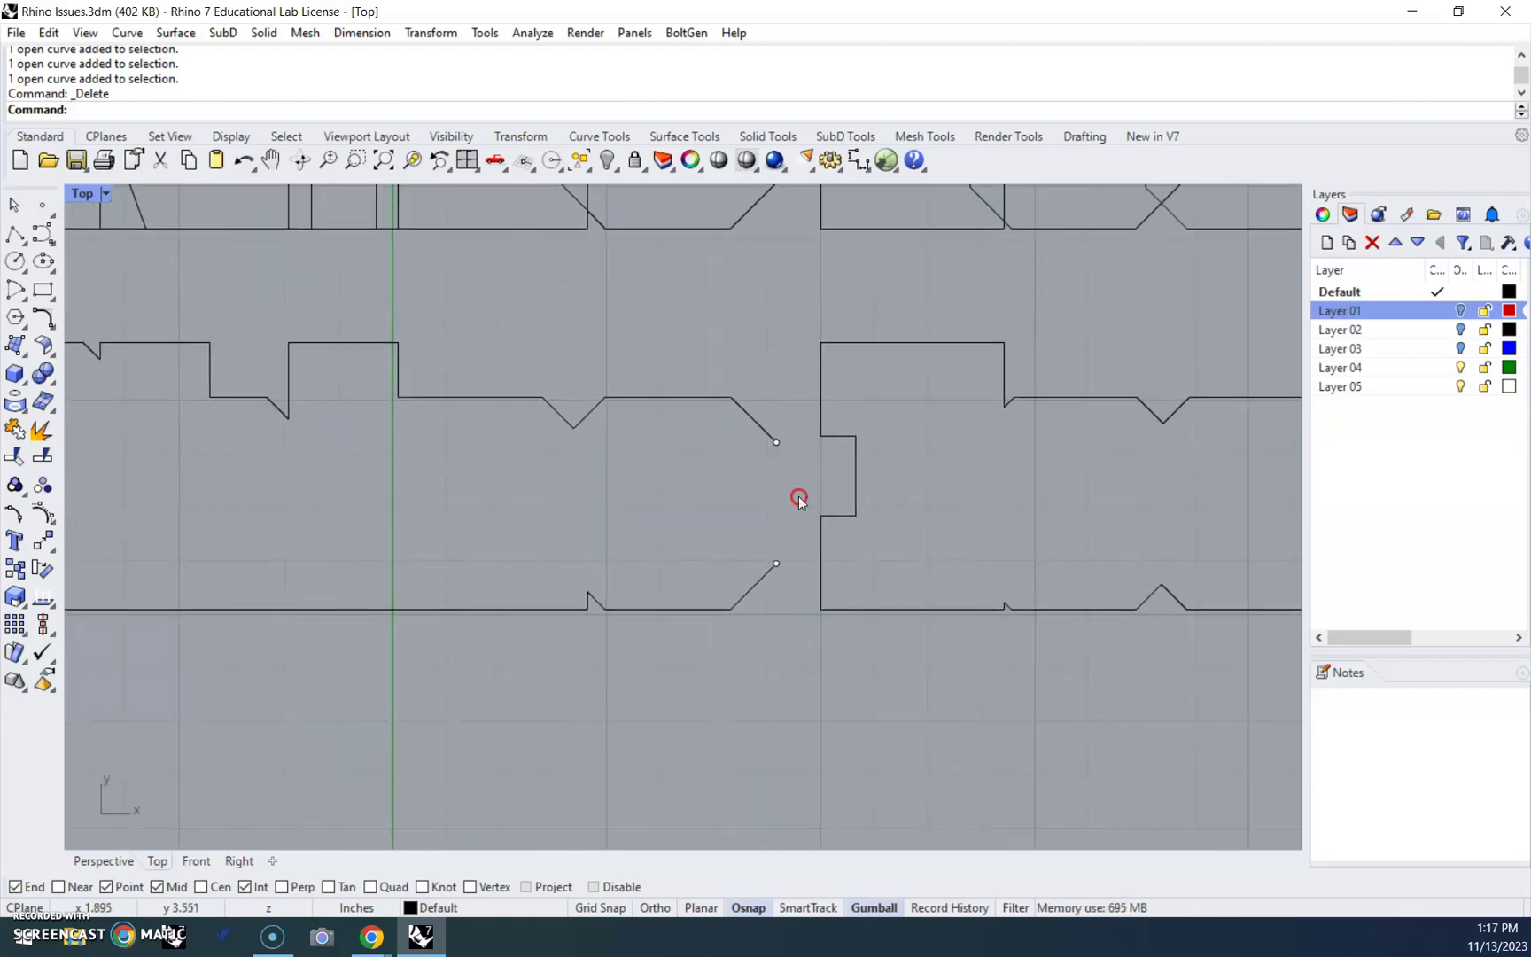
key("ctrl+z")
key("Escape")
- Join the outline with the vertical edge between its two marked endpoints
left_click_drag(807, 609, 628, 357)
type("Join")
key("Return")
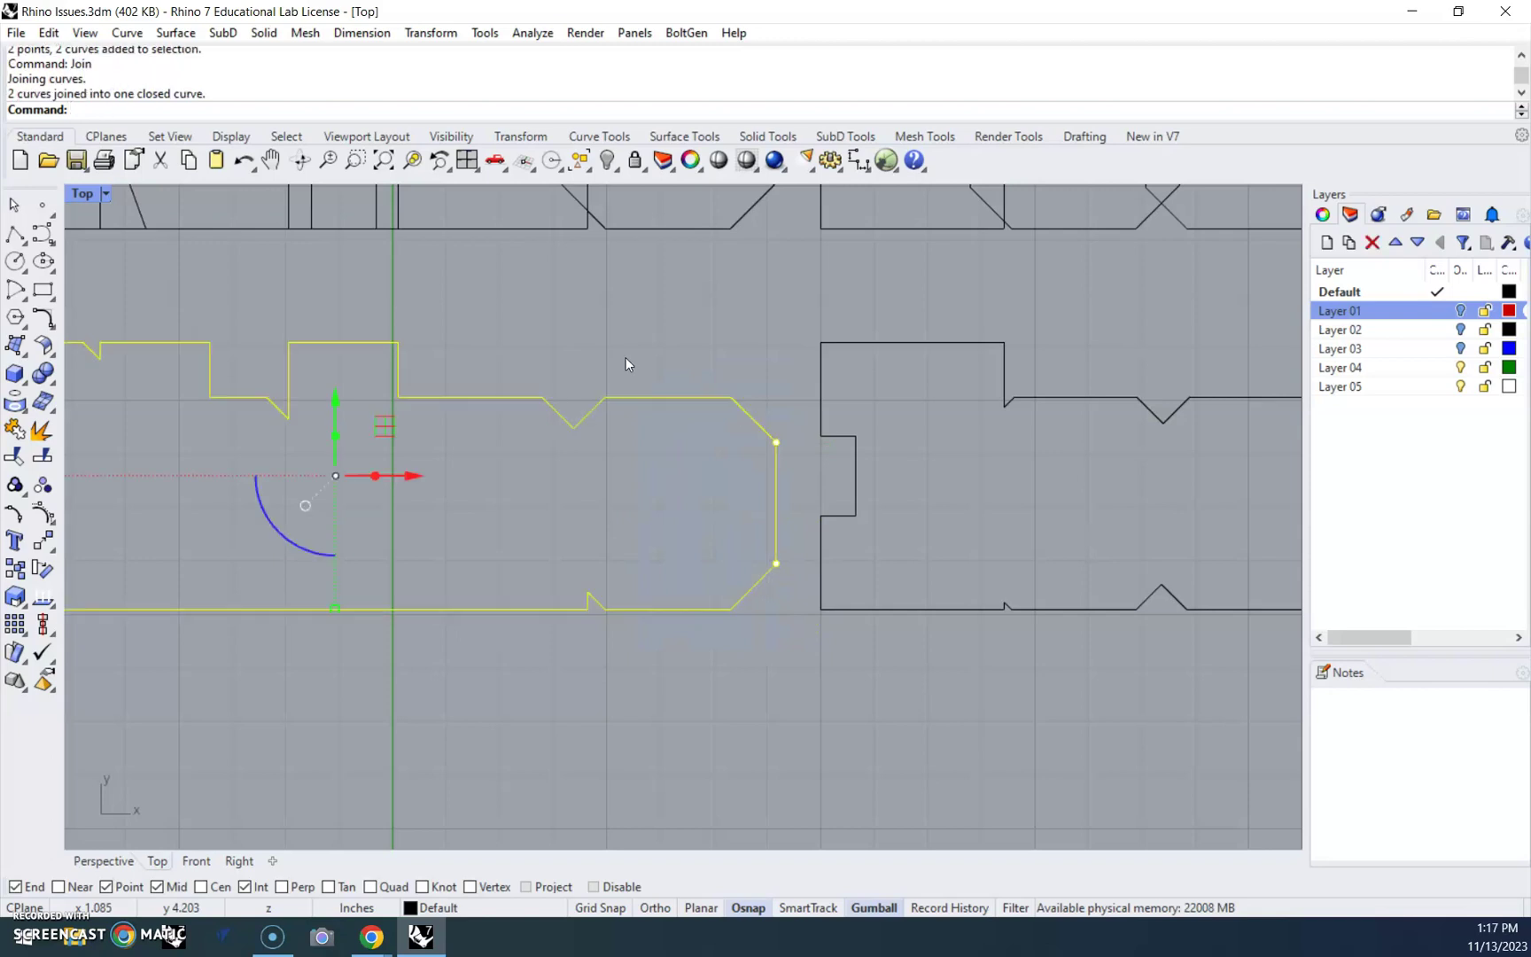
scroll(626, 358, "down", 4)
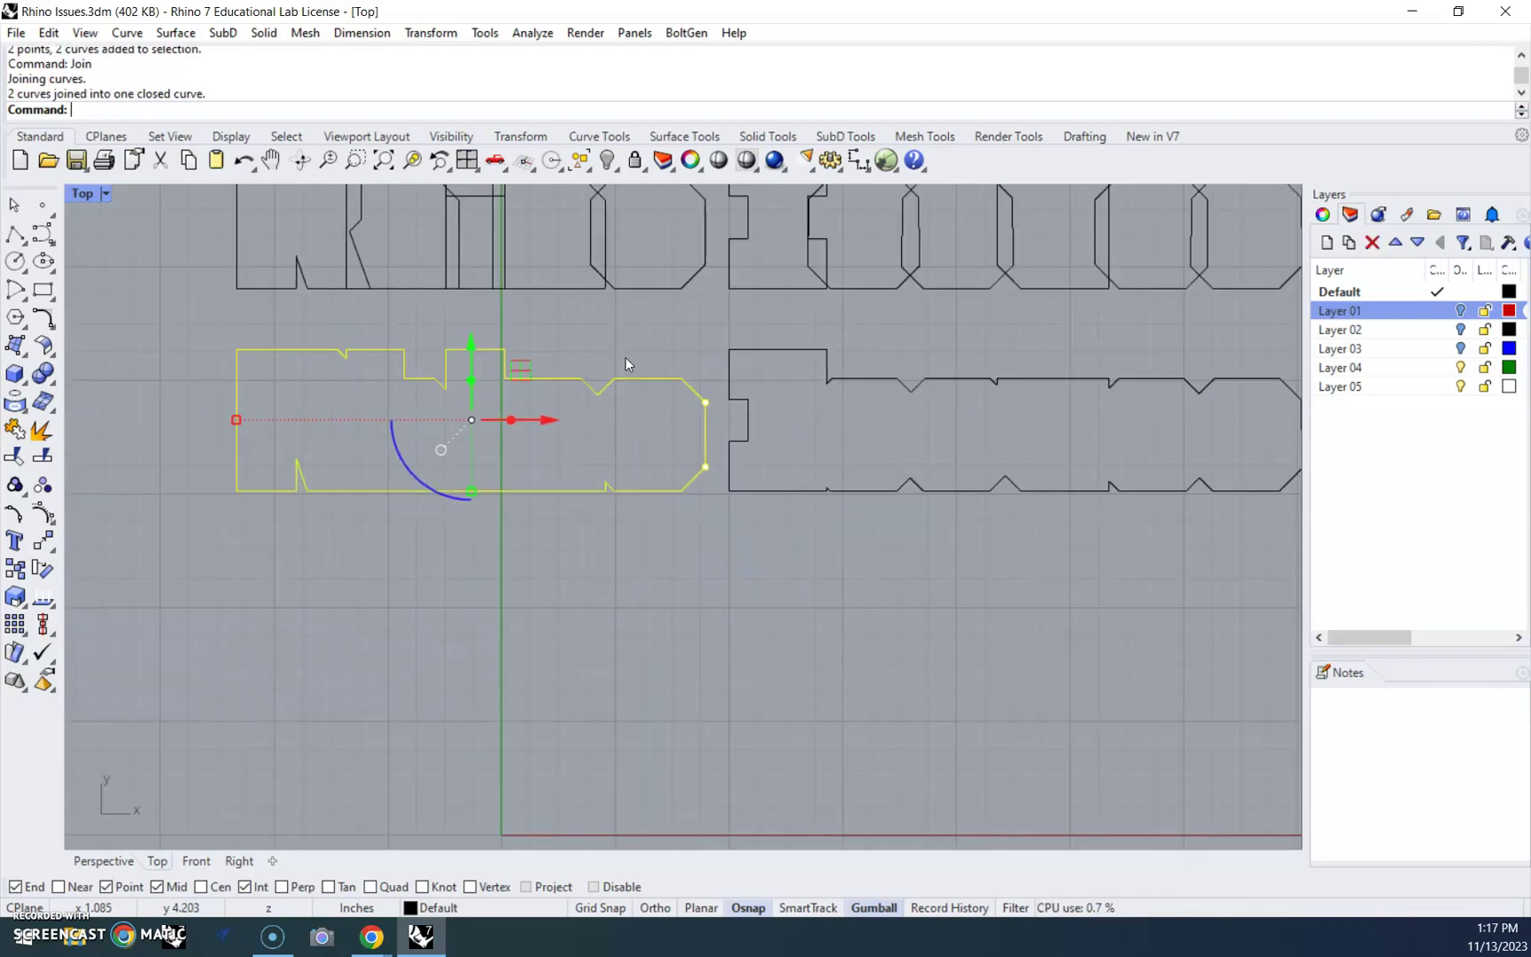
- Select the two remaining endpoint markers with SelPt and delete them
left_click(655, 420)
type("SelPt")
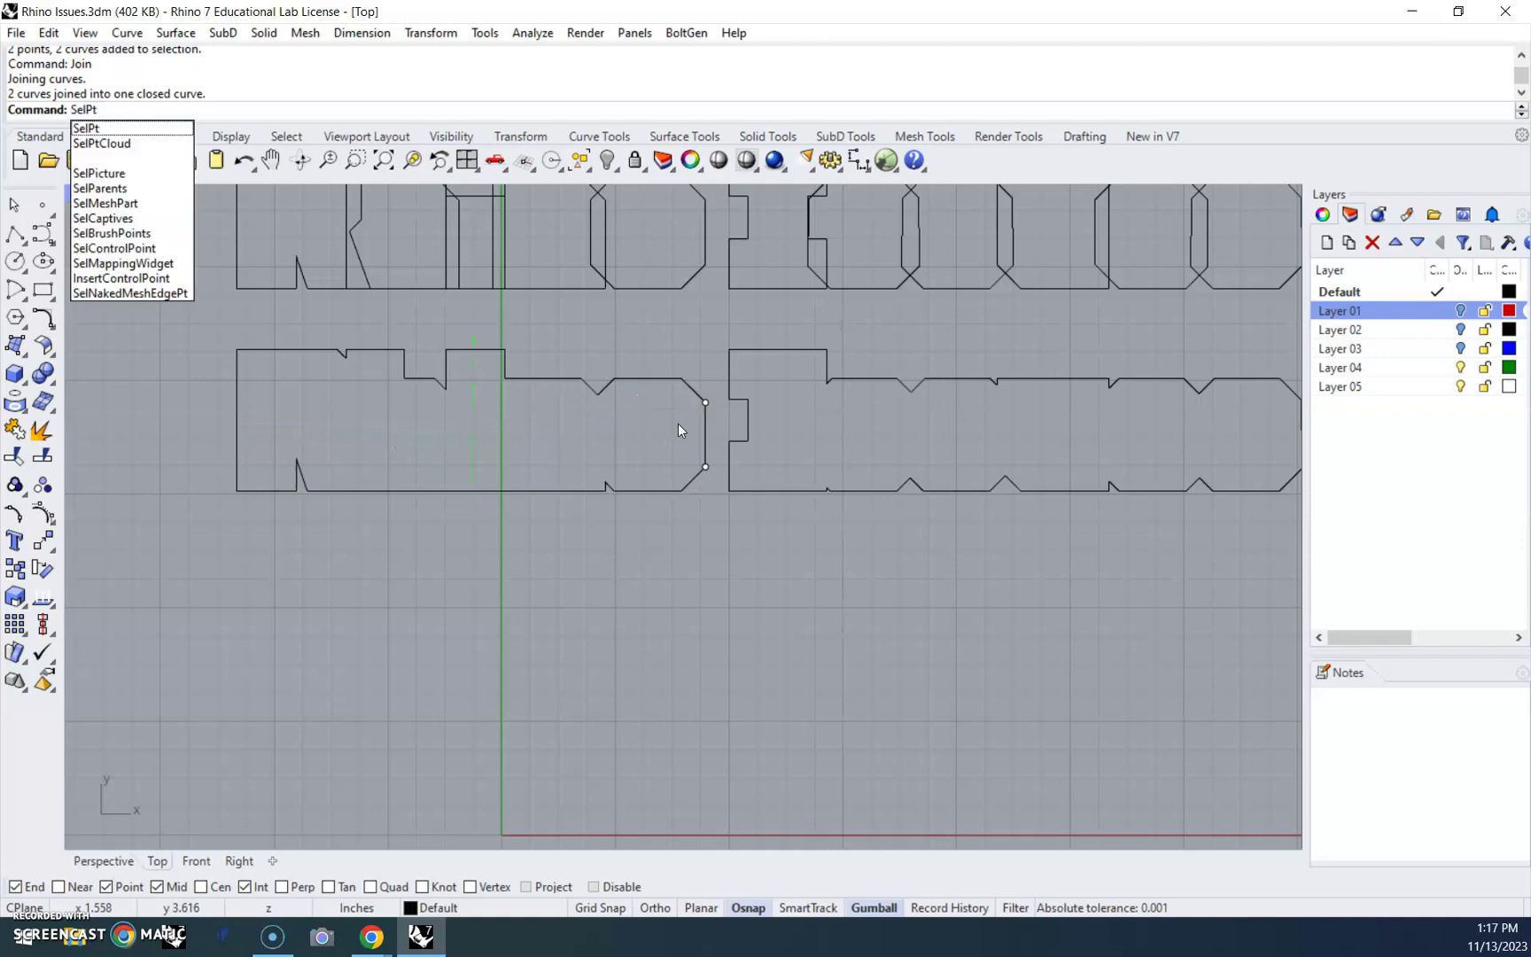
key("Return")
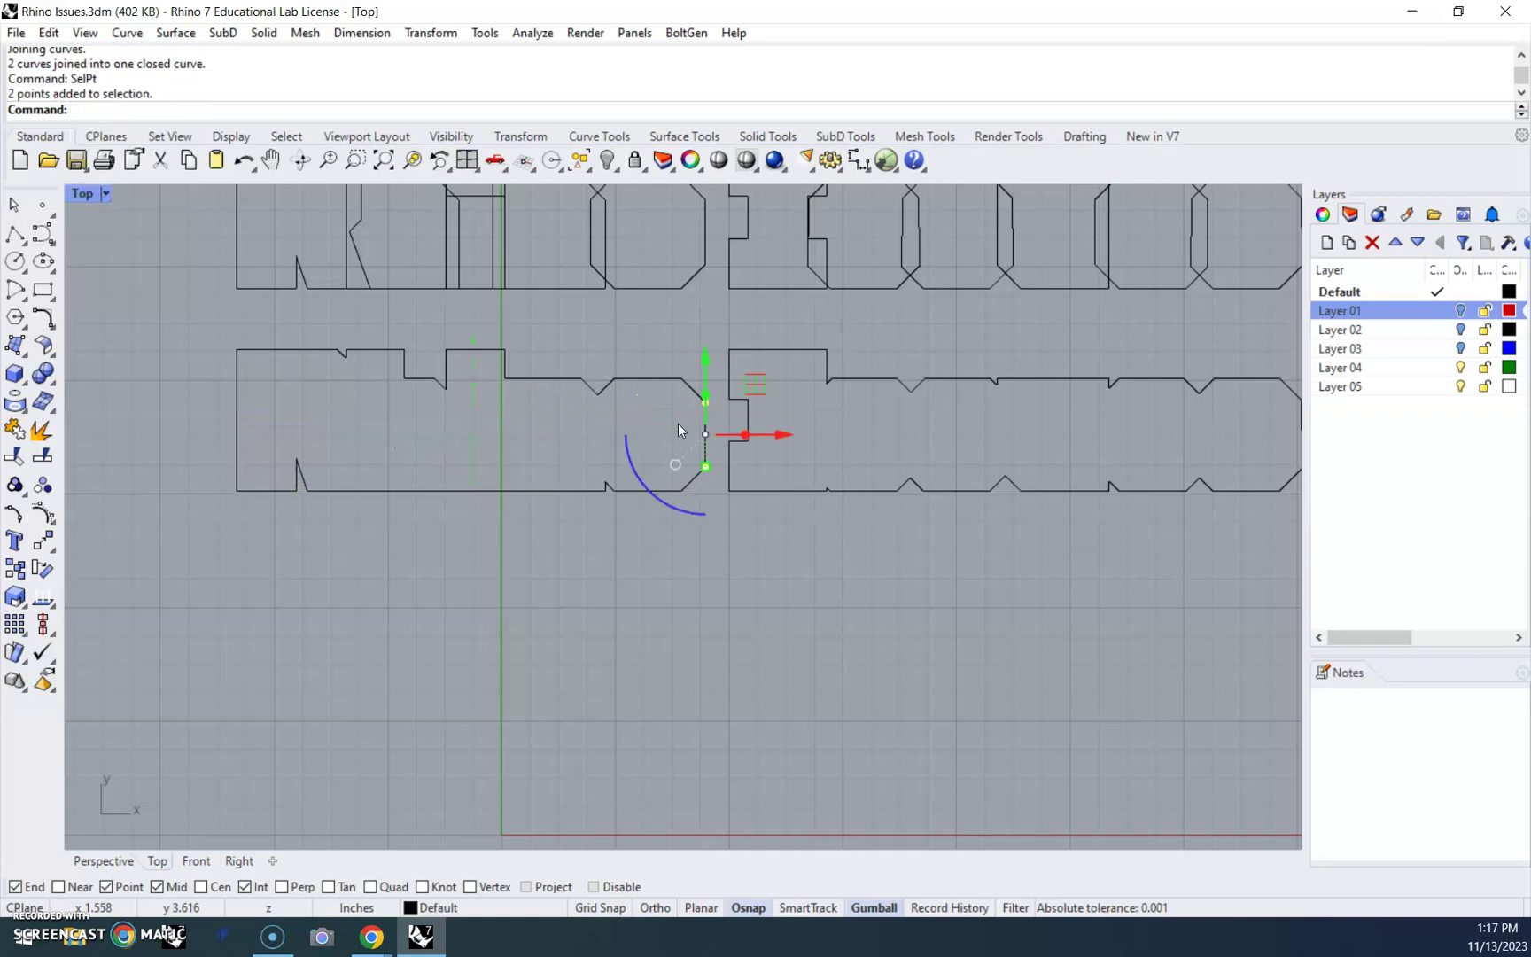
key("Delete")
- Select each of the two word outlines in turn to check whether it is a closed curve
left_click(669, 378)
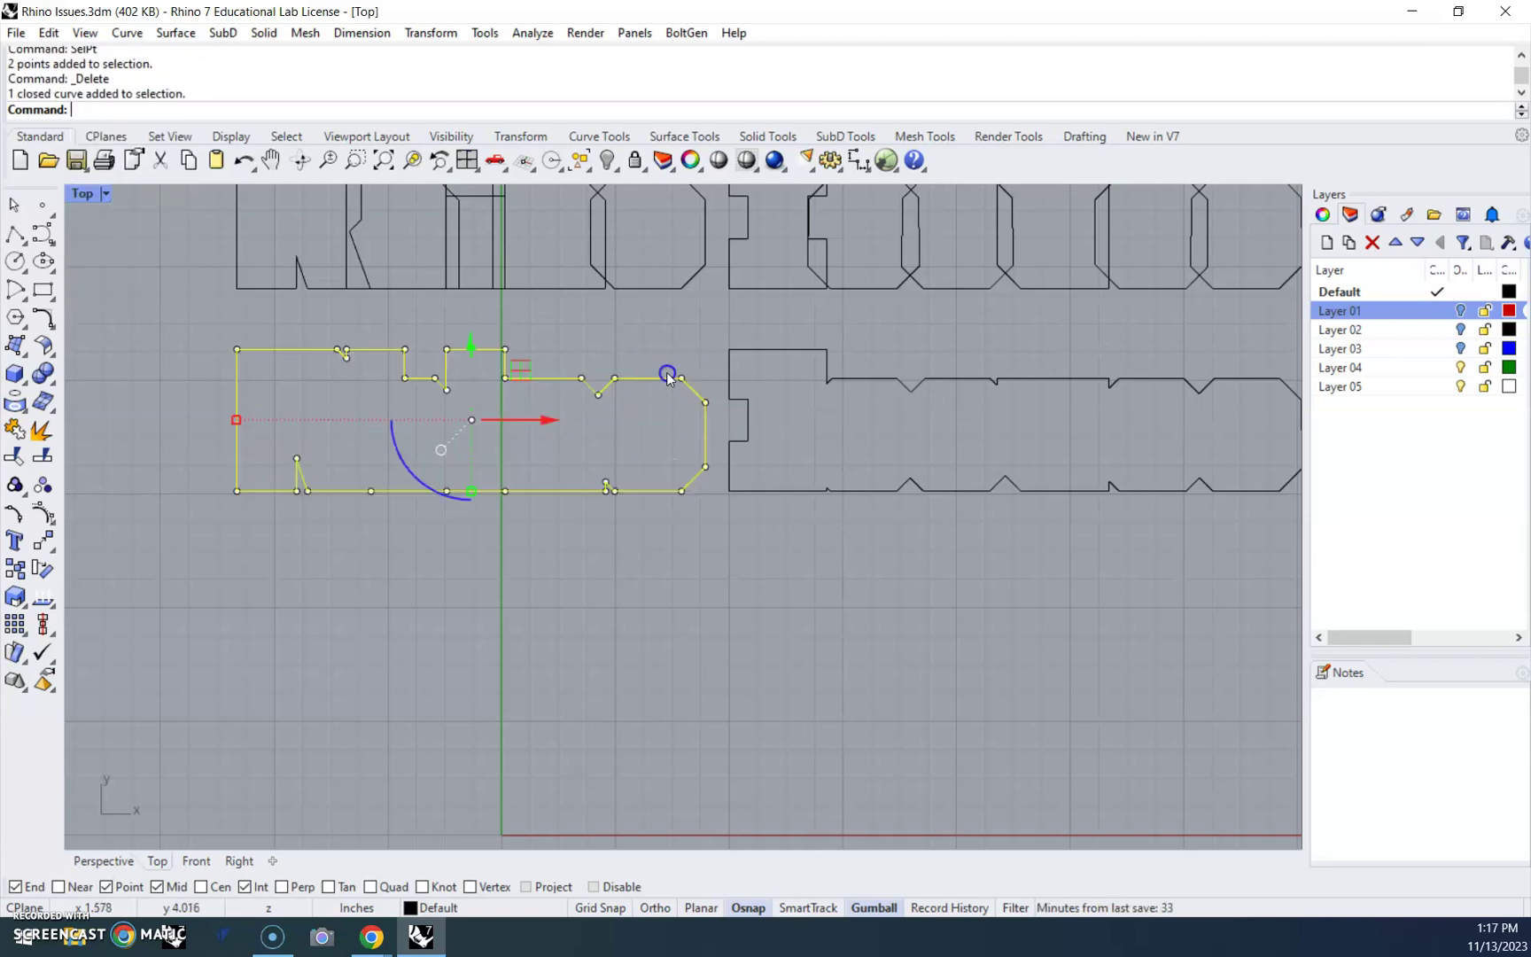
left_click(773, 351)
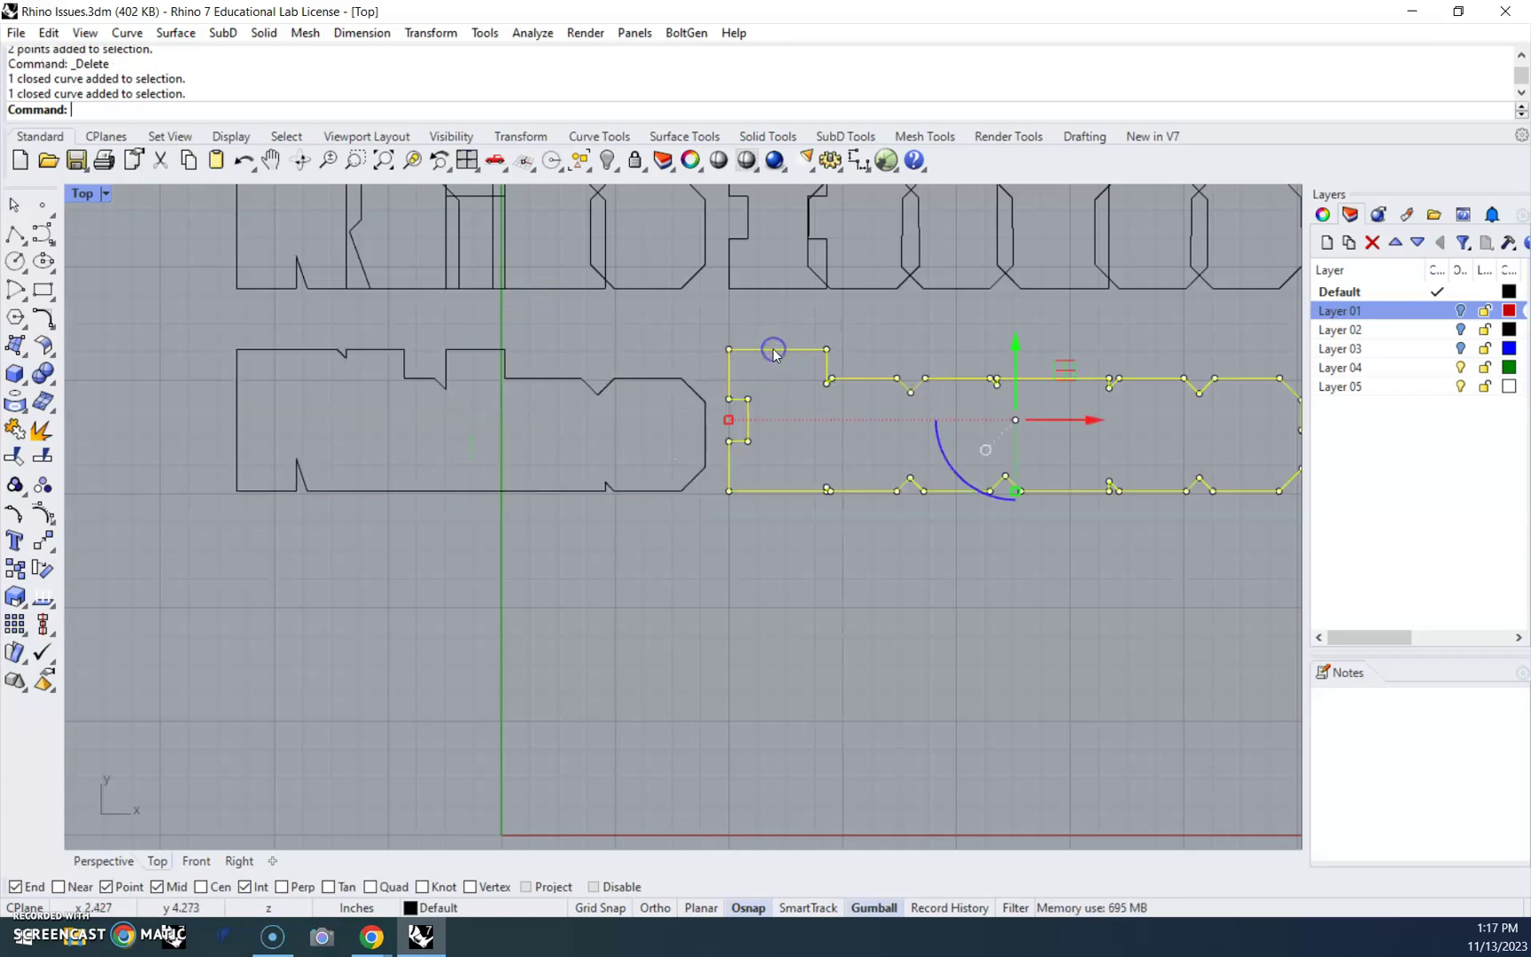
left_click(756, 568)
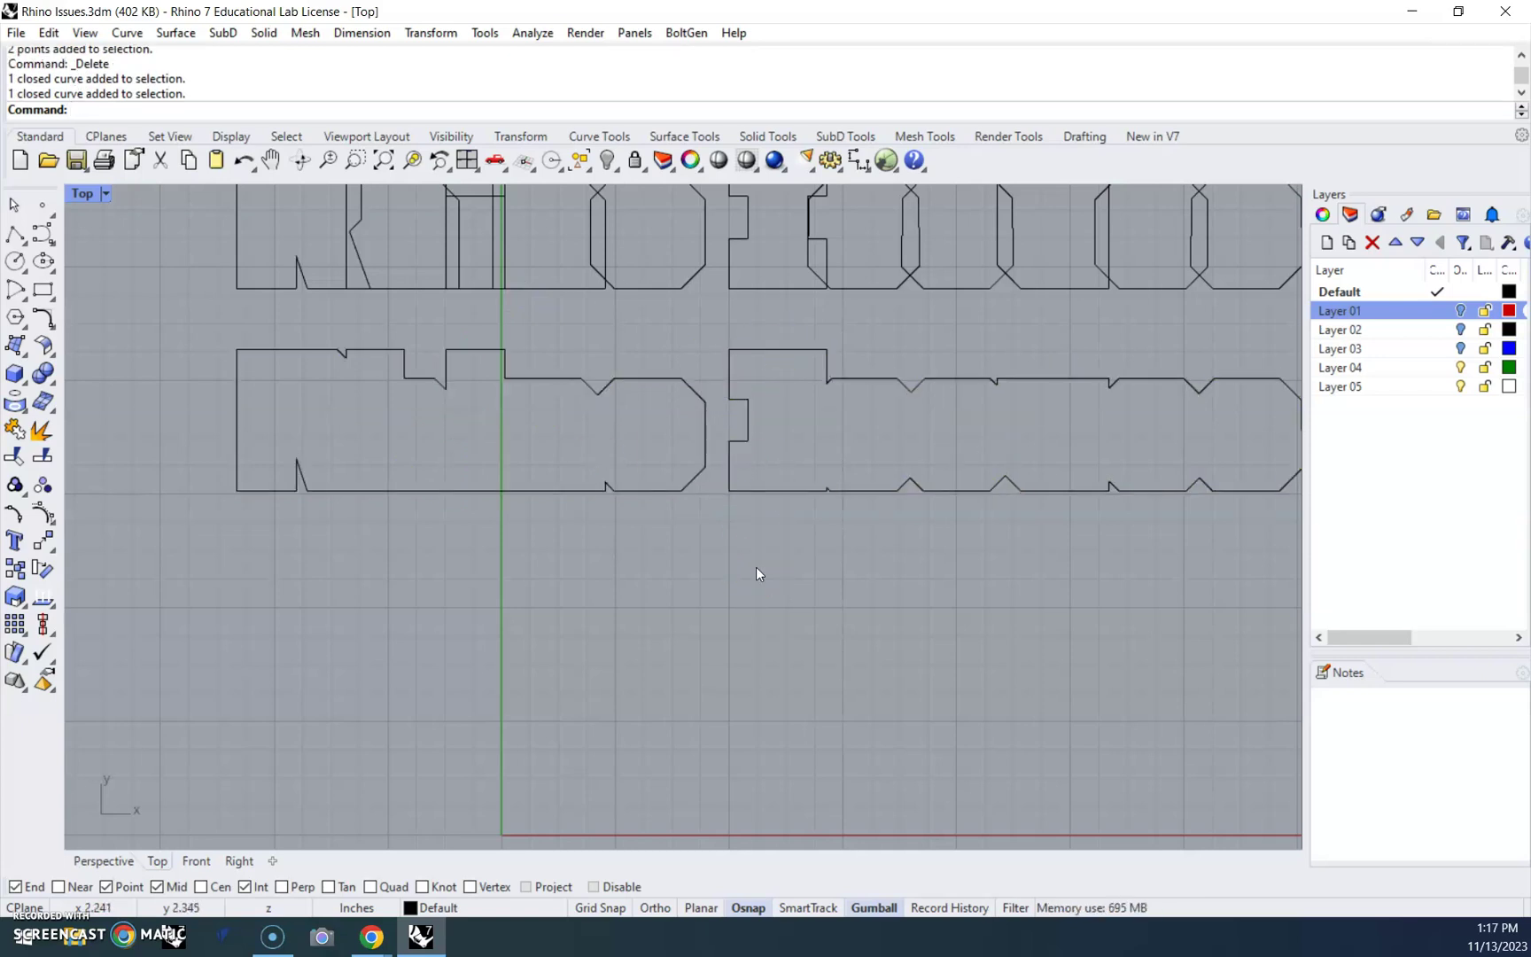